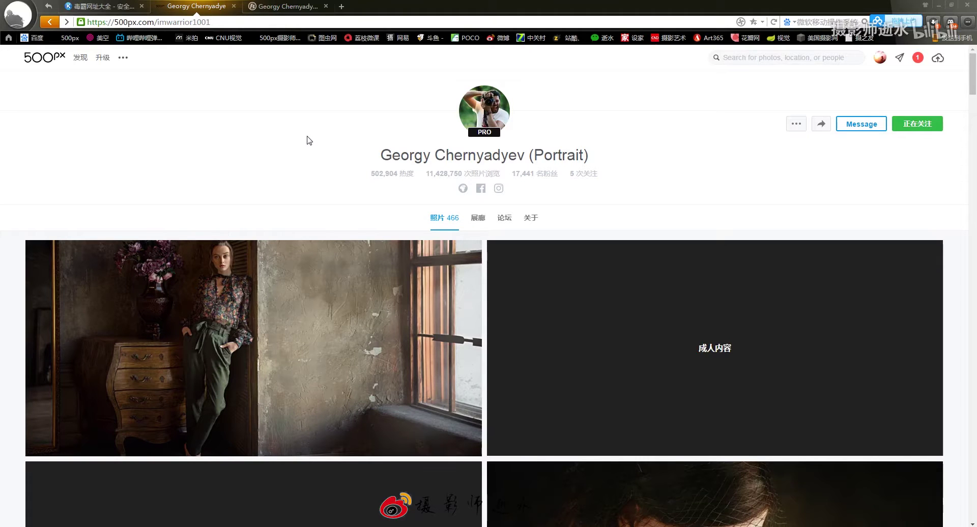
Switch from the 500px profile to the photographer's Fstoppers profile page.
{"action": "left_click", "coordinate": [278, 5]}
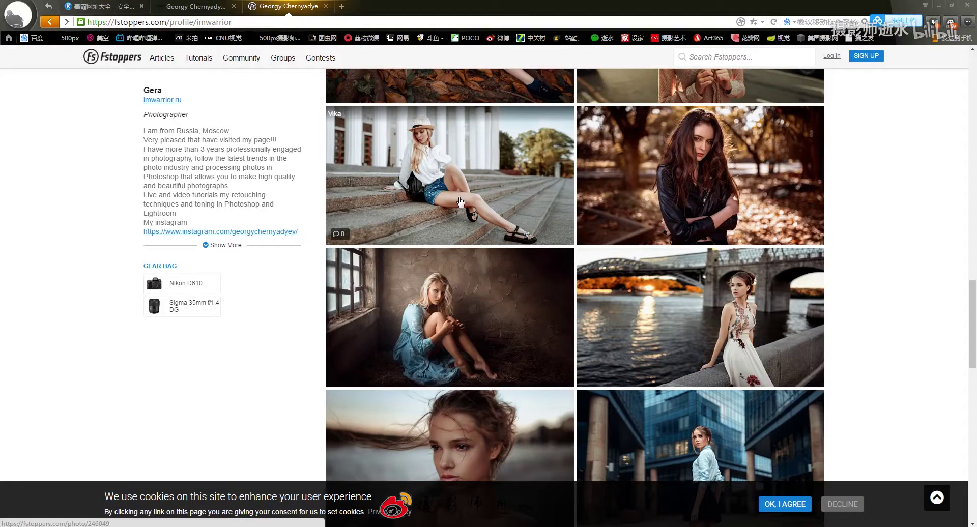
Scroll the Fstoppers portfolio to the floral-dress easel portrait shown full-screen.
{"action": "scroll", "coordinate": [461, 202], "scroll_direction": "up", "scroll_amount": 5}
{"action": "scroll", "coordinate": [461, 202], "scroll_direction": "up", "scroll_amount": 5}
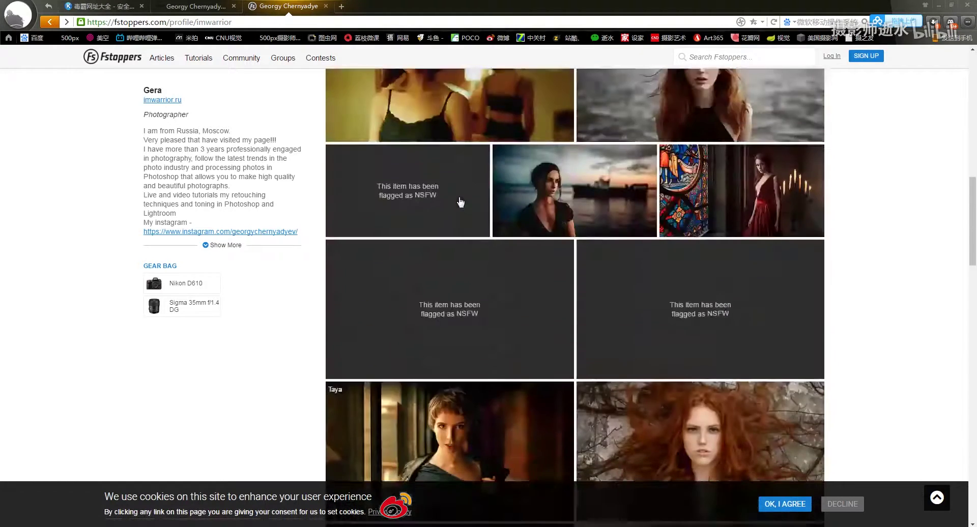
{"action": "scroll", "coordinate": [461, 202], "scroll_direction": "up", "scroll_amount": 5}
{"action": "scroll", "coordinate": [461, 203], "scroll_direction": "up", "scroll_amount": 5}
{"action": "scroll", "coordinate": [461, 202], "scroll_direction": "up", "scroll_amount": 5}
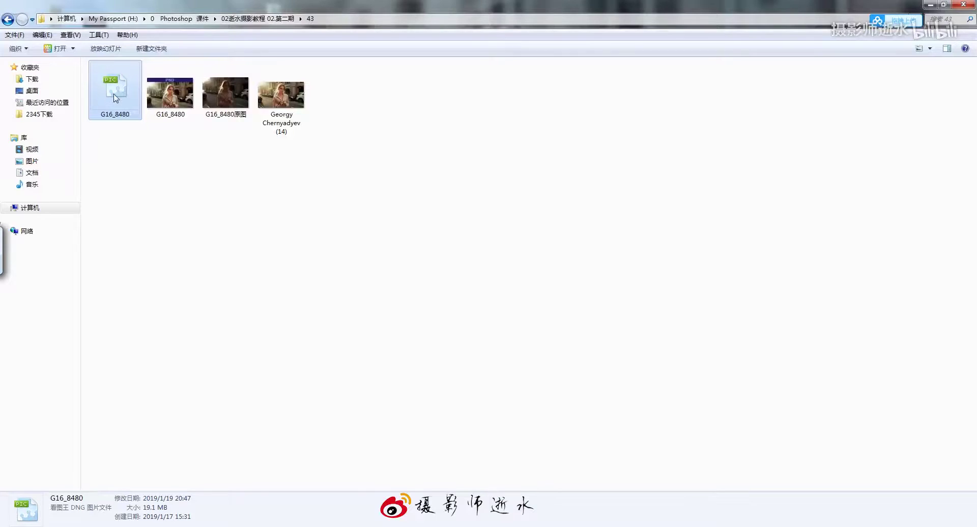
Drag G16_8480.dng into Photoshop so it opens in Camera Raw.
{"action": "left_click_drag", "start_coordinate": [116, 98], "coordinate": [171, 514]}
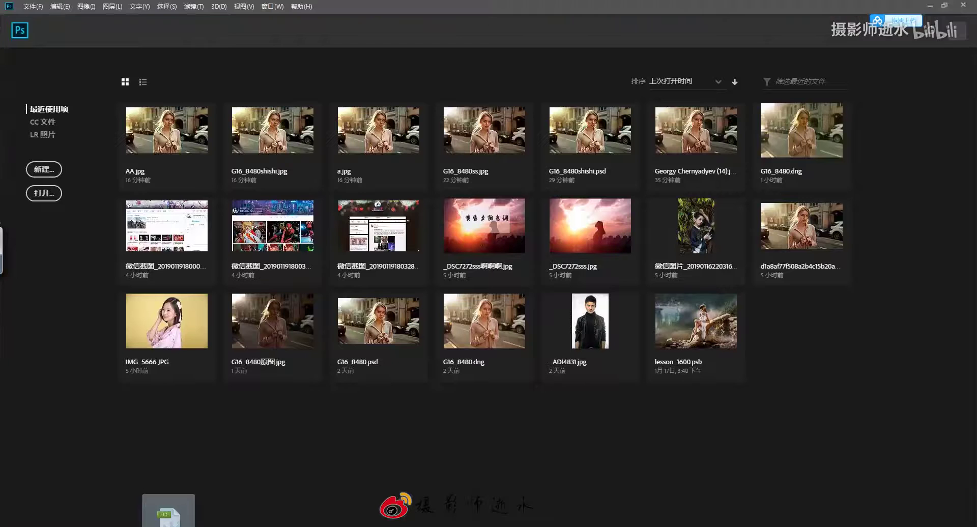
{"action": "left_click_drag", "start_coordinate": [171, 514], "coordinate": [417, 24]}
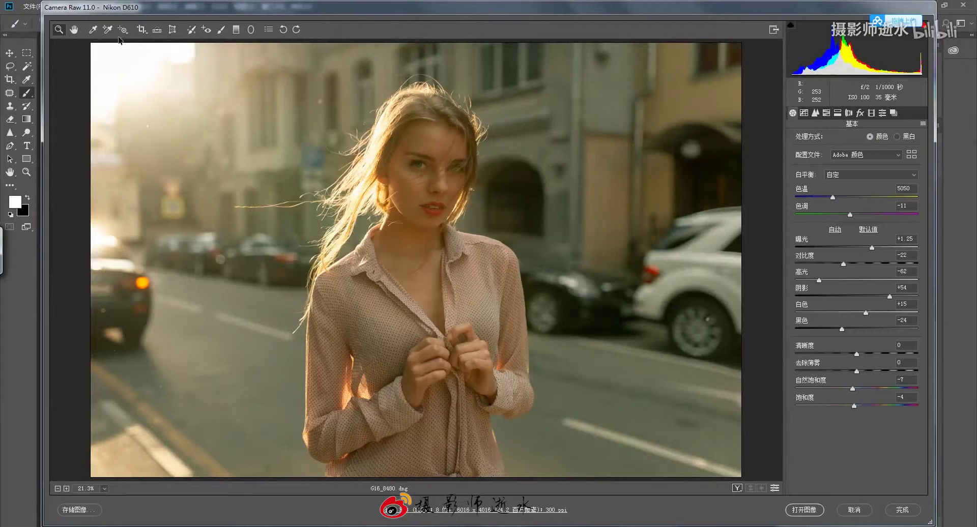
Reset the Basic adjustments to Camera Raw Defaults and compare against the original photo.
{"action": "left_click", "coordinate": [923, 124]}
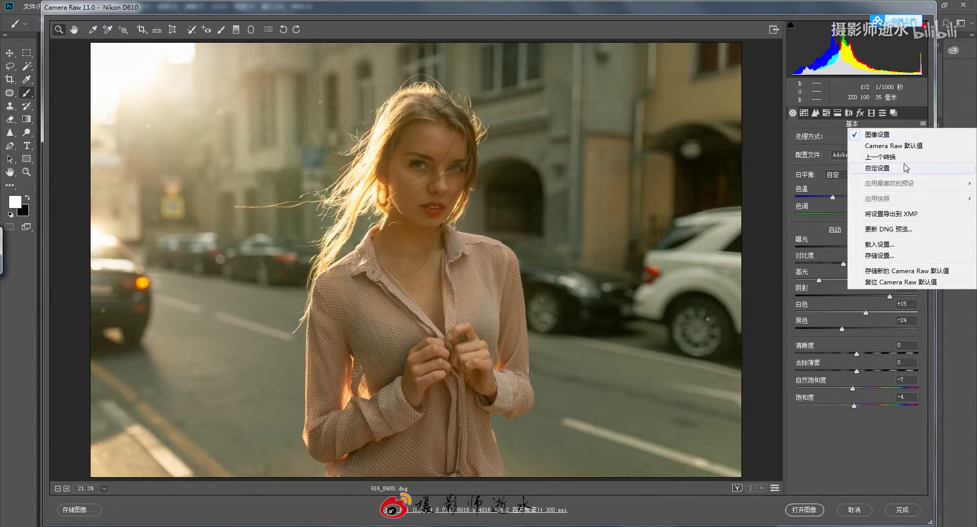
{"action": "left_click", "coordinate": [894, 146]}
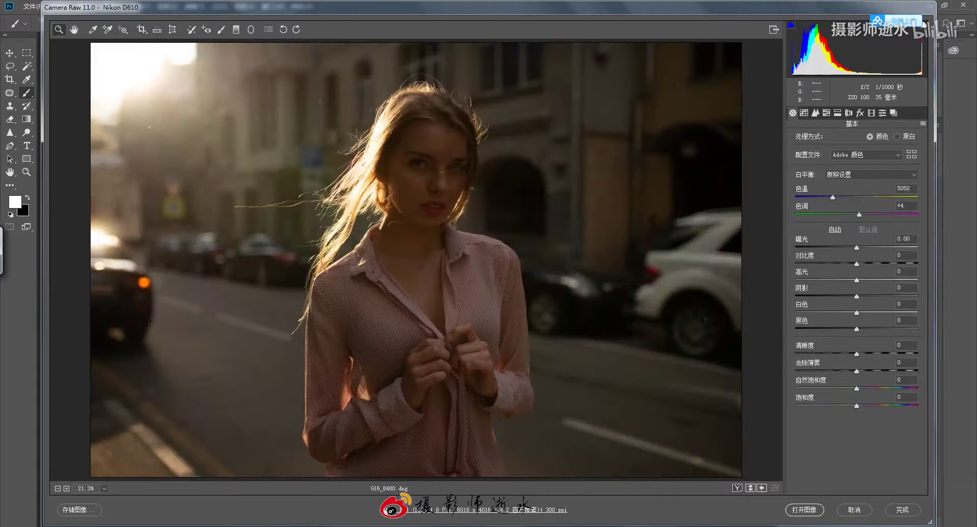
{"action": "left_click", "coordinate": [329, 526]}
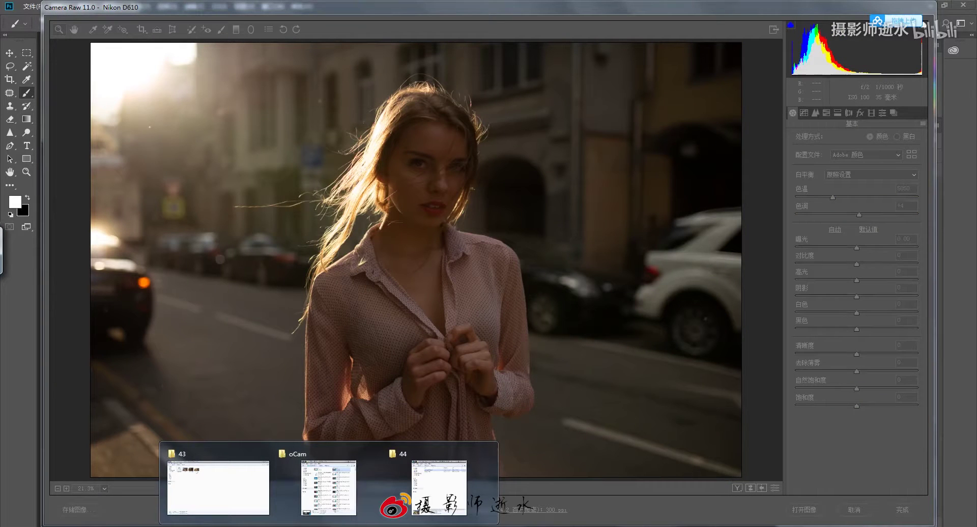
{"action": "left_click", "coordinate": [608, 514]}
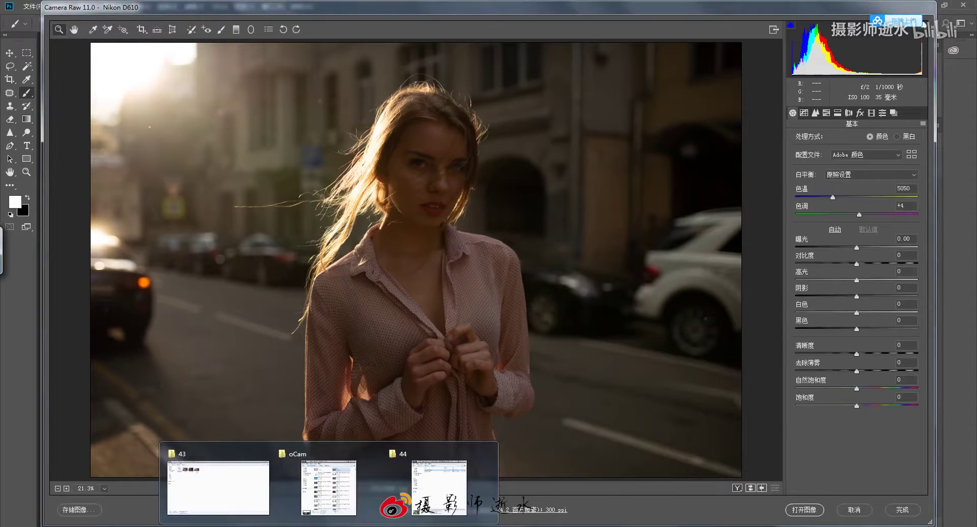
{"action": "key", "text": "alt+Tab"}
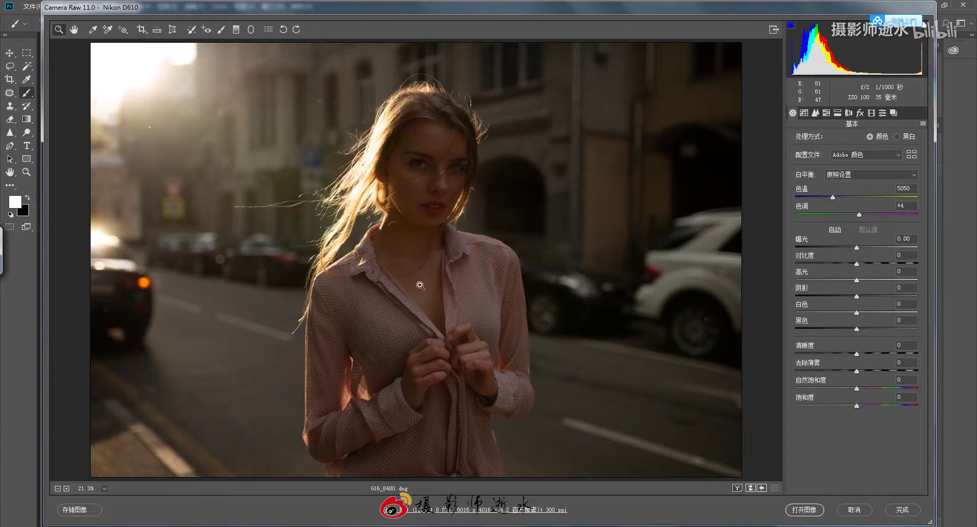
Apply Auto tone, set Exposure +1.40 and Contrast -7, and lower vibrance and saturation.
{"action": "left_click", "coordinate": [836, 231]}
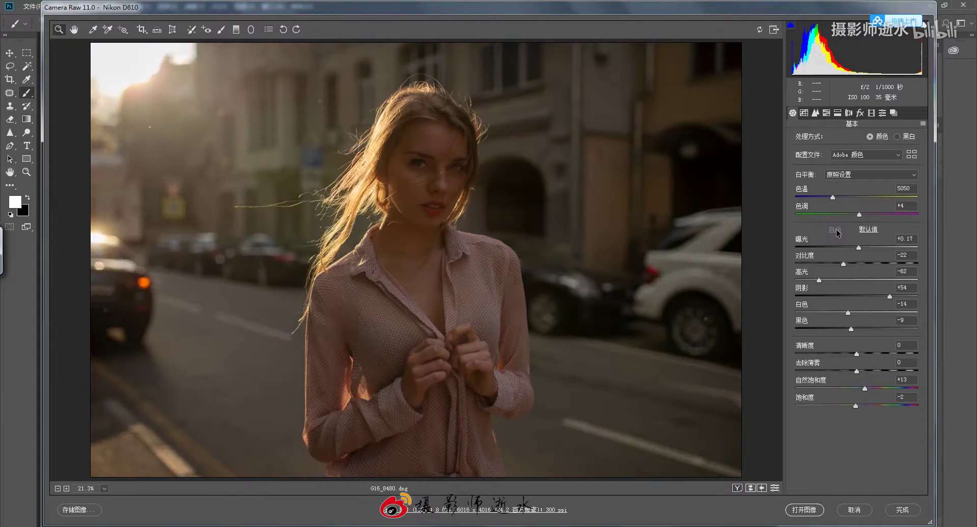
{"action": "left_click_drag", "start_coordinate": [859, 247], "coordinate": [874, 247]}
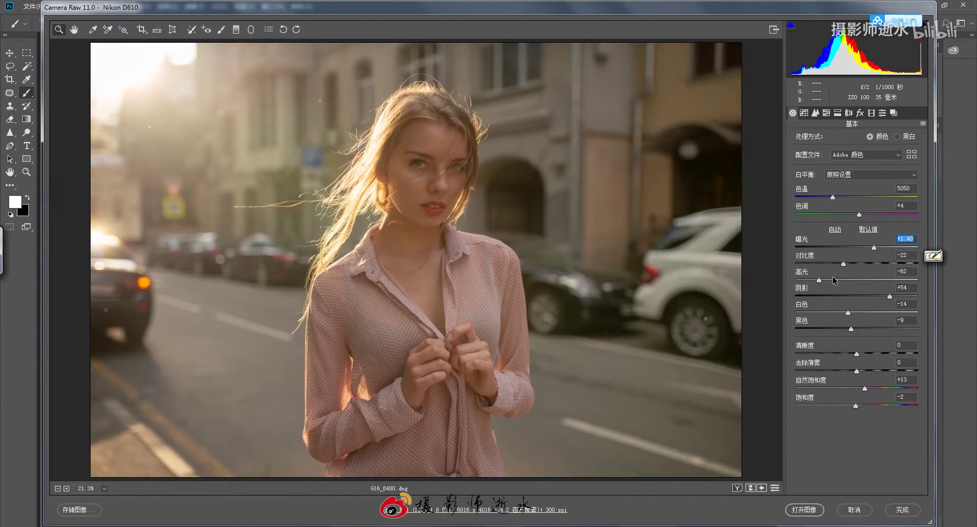
{"action": "left_click_drag", "start_coordinate": [845, 263], "coordinate": [853, 265]}
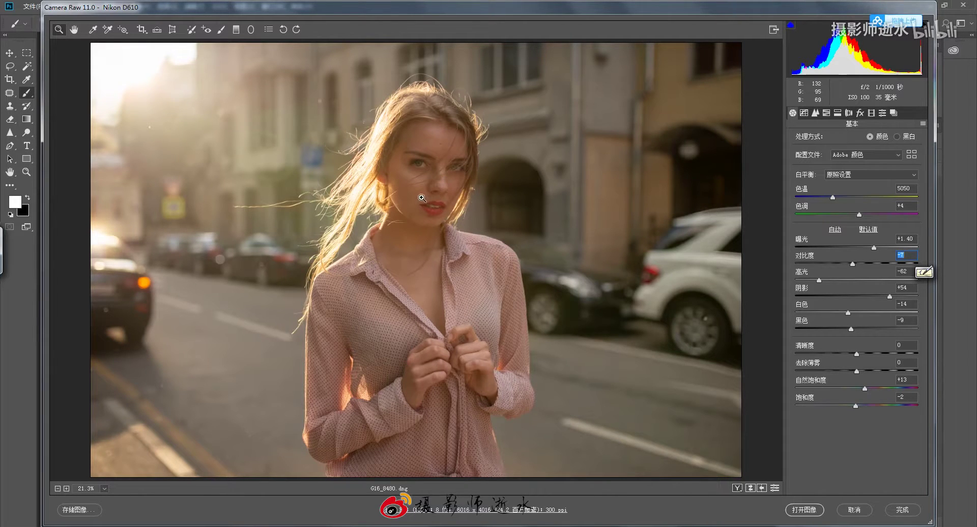
{"action": "mouse_move", "coordinate": [866, 390]}
{"action": "left_mouse_down"}
{"action": "mouse_move", "coordinate": [855, 389]}
{"action": "mouse_move", "coordinate": [855, 407]}
{"action": "left_mouse_up"}
Deepen Blacks to -28 and raise Whites to +14.
{"action": "left_click", "coordinate": [850, 329]}
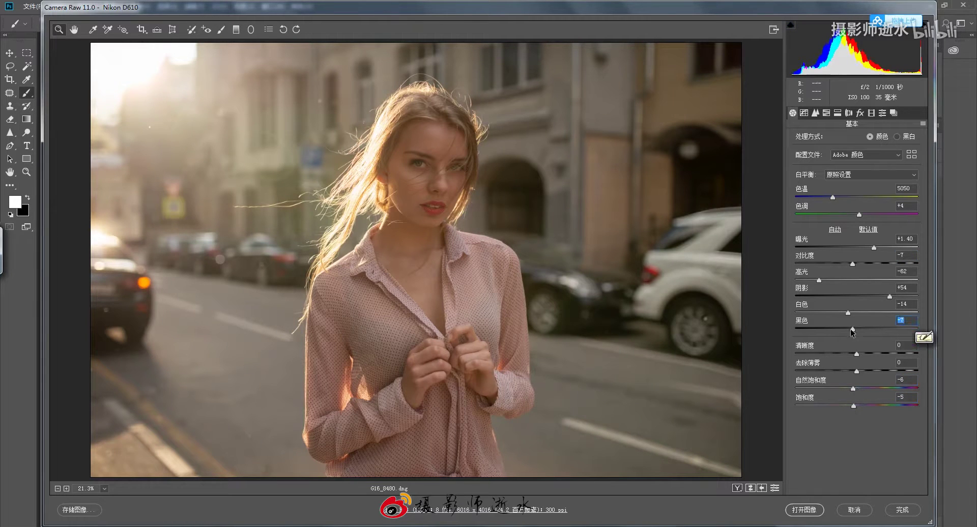
{"action": "left_click_drag", "start_coordinate": [850, 329], "coordinate": [838, 334]}
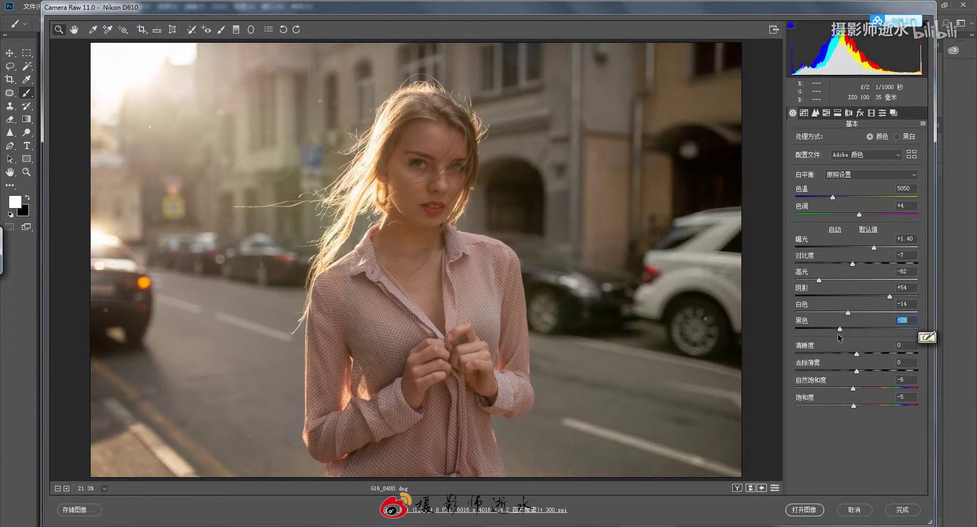
{"action": "left_click_drag", "start_coordinate": [848, 313], "coordinate": [866, 312]}
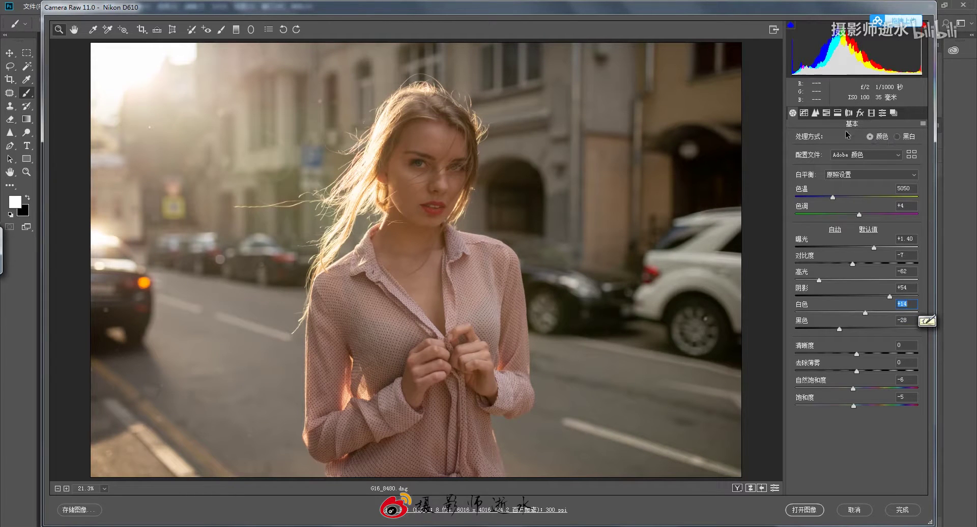
{"action": "left_click", "coordinate": [849, 112]}
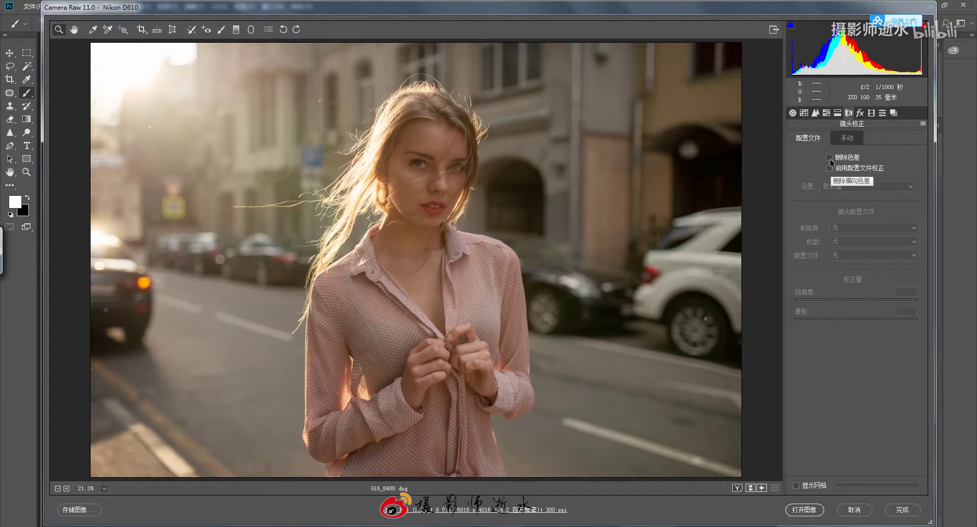
Remove chromatic aberration and enable Sigma 35mm profile corrections with Distortion 200.
{"action": "left_click", "coordinate": [829, 158]}
{"action": "left_click", "coordinate": [829, 168]}
{"action": "left_click", "coordinate": [857, 301]}
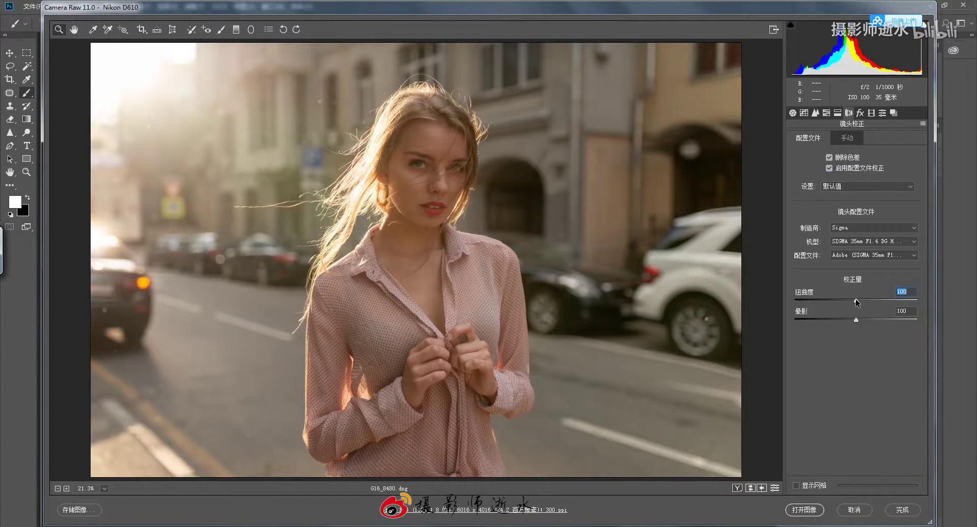
{"action": "left_click_drag", "start_coordinate": [857, 301], "coordinate": [918, 301]}
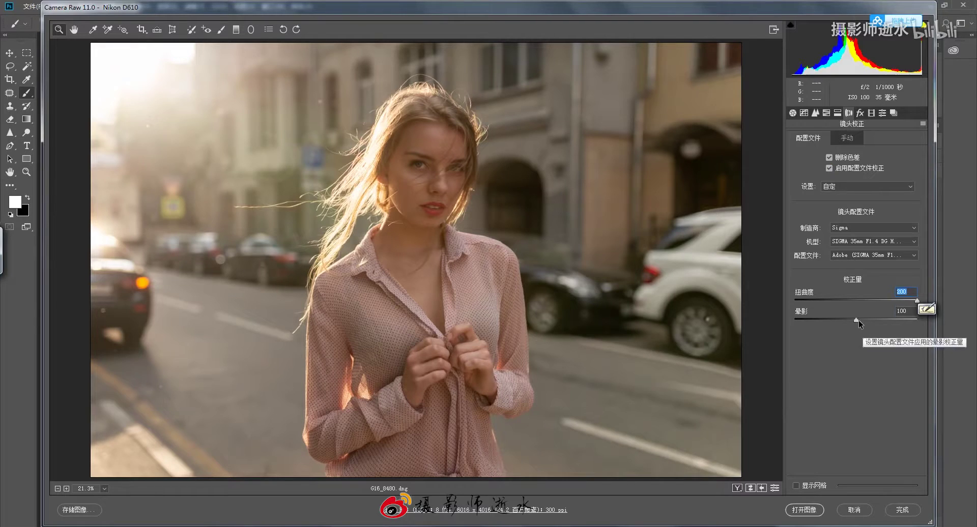
{"action": "left_click", "coordinate": [827, 113]}
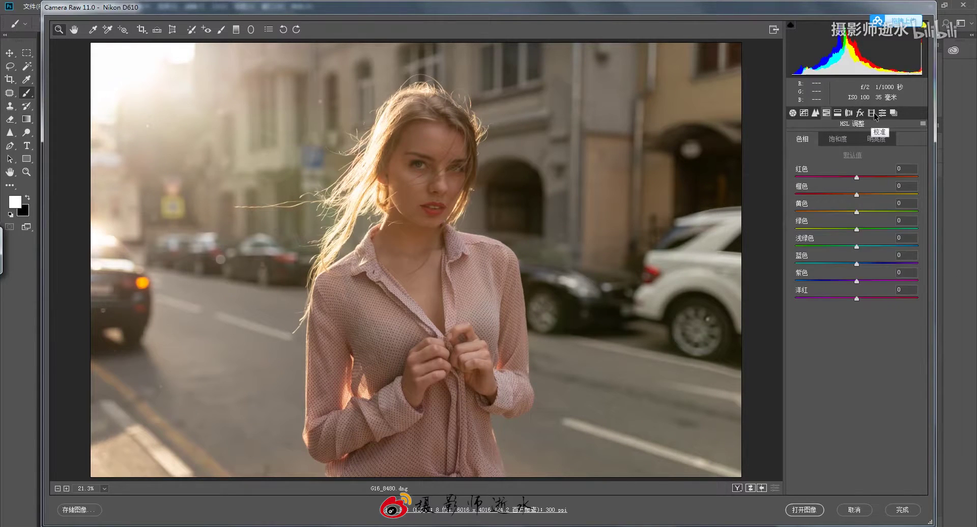
{"action": "left_click", "coordinate": [872, 113]}
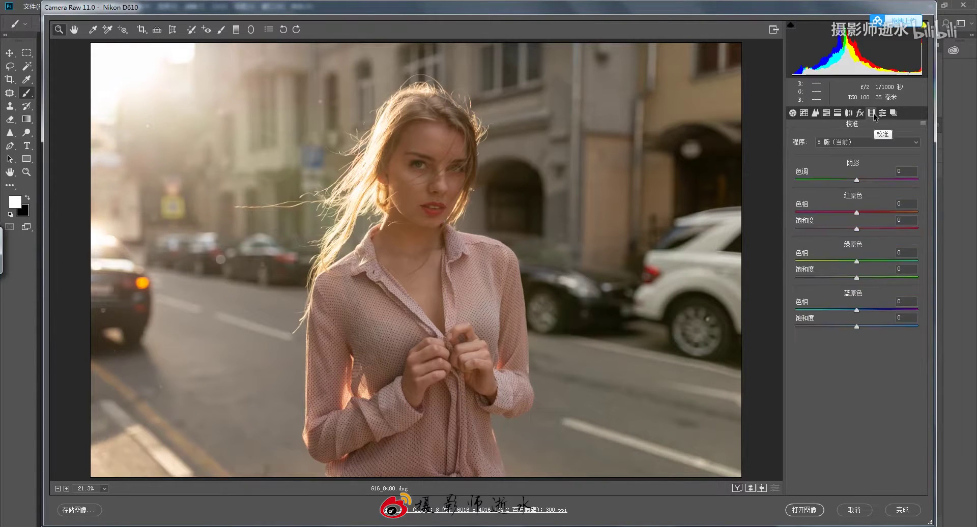
Set calibration Red Primary hue +17, Green hue -31, Blue hue -10, Blue saturation -17.
{"action": "left_click", "coordinate": [827, 114]}
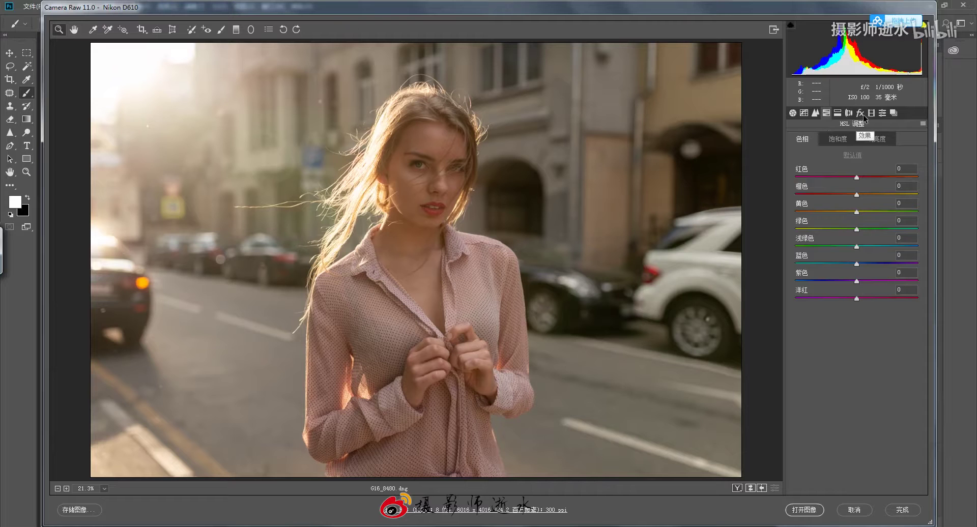
{"action": "left_click", "coordinate": [871, 113]}
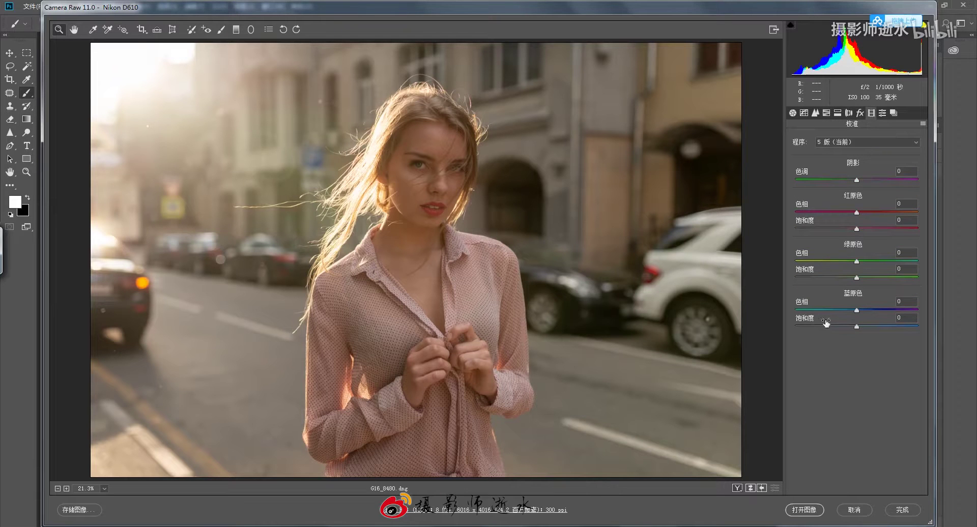
{"action": "left_click", "coordinate": [857, 309]}
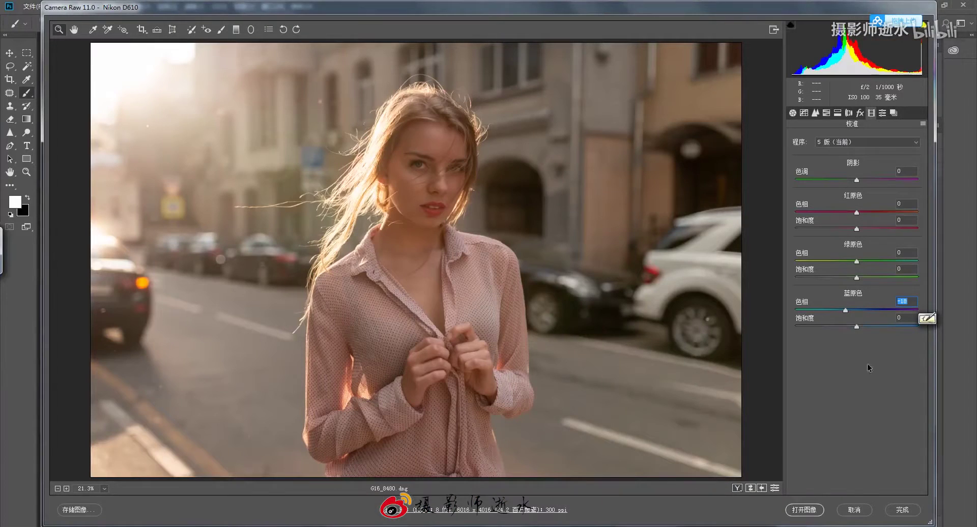
{"action": "left_click_drag", "start_coordinate": [858, 213], "coordinate": [868, 213]}
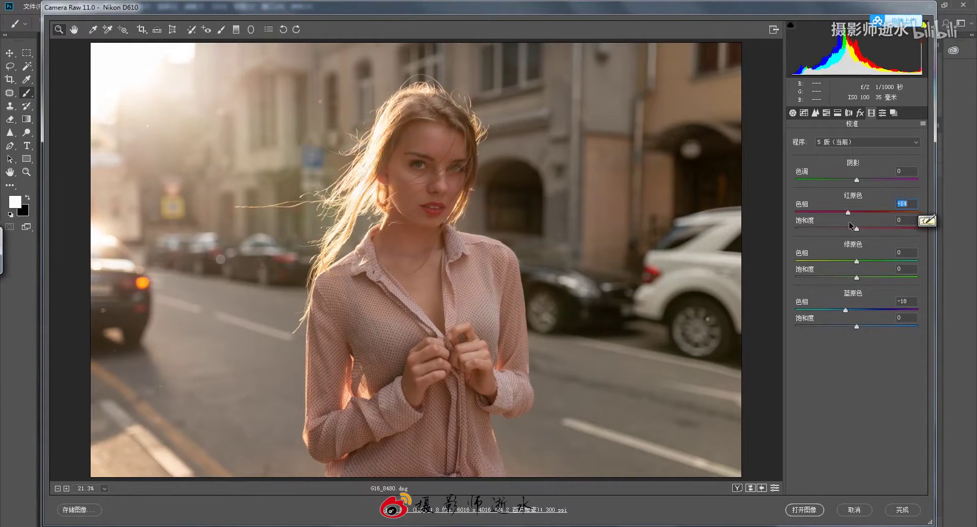
{"action": "mouse_move", "coordinate": [857, 262]}
{"action": "left_mouse_down"}
{"action": "mouse_move", "coordinate": [839, 261]}
{"action": "mouse_move", "coordinate": [871, 261]}
{"action": "left_mouse_up"}
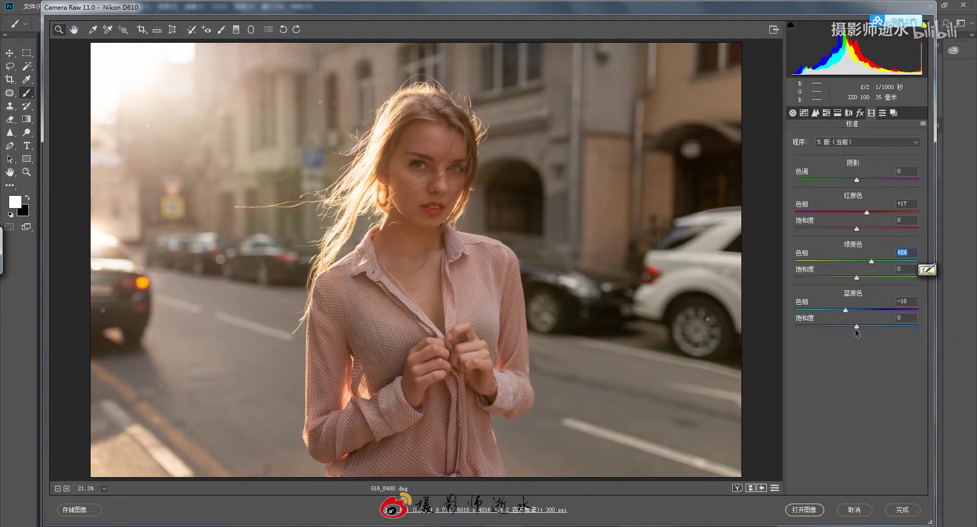
{"action": "left_click_drag", "start_coordinate": [857, 327], "coordinate": [847, 326]}
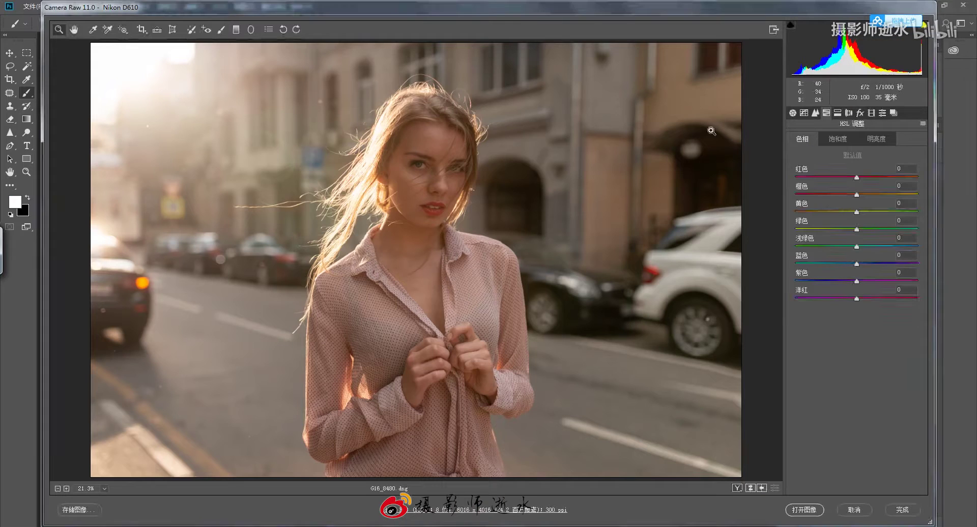
Shift HSL hues: Orange +13, Blue -43, Magenta about +3, Red left at 0.
{"action": "left_click_drag", "start_coordinate": [857, 194], "coordinate": [845, 212]}
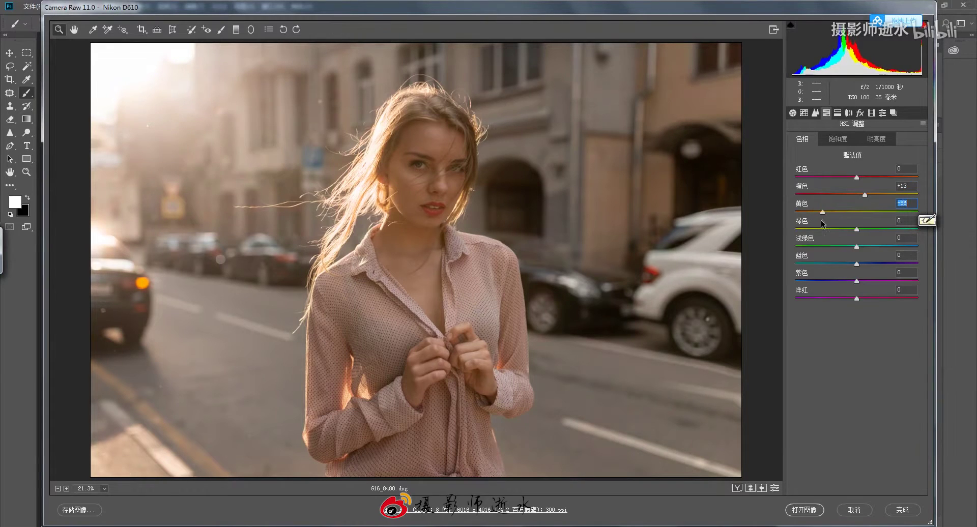
{"action": "left_click_drag", "start_coordinate": [858, 177], "coordinate": [850, 178]}
{"action": "double_click", "coordinate": [849, 178]}
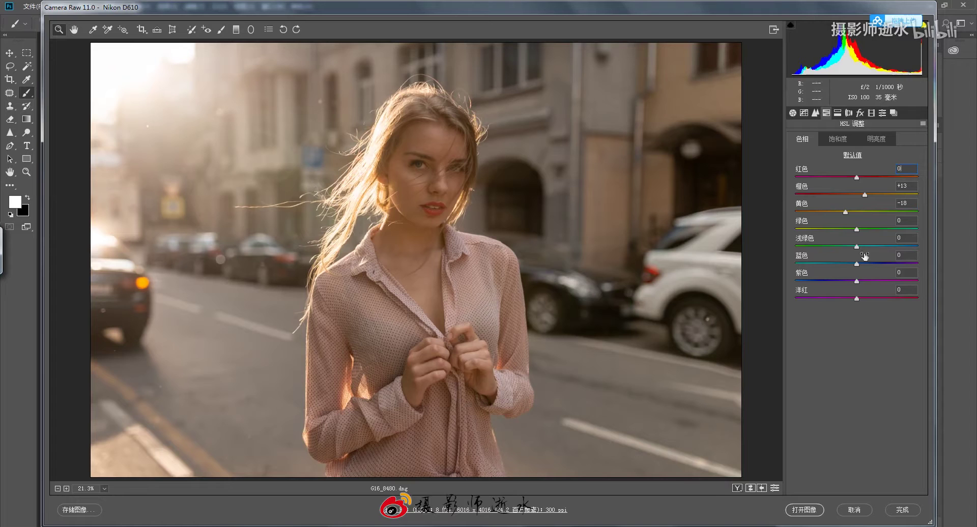
{"action": "left_click_drag", "start_coordinate": [858, 264], "coordinate": [831, 264]}
{"action": "left_click_drag", "start_coordinate": [858, 299], "coordinate": [860, 299]}
Raise Orange saturation to +27, Orange luminance to +41, and Red saturation to +26.
{"action": "left_click", "coordinate": [838, 139]}
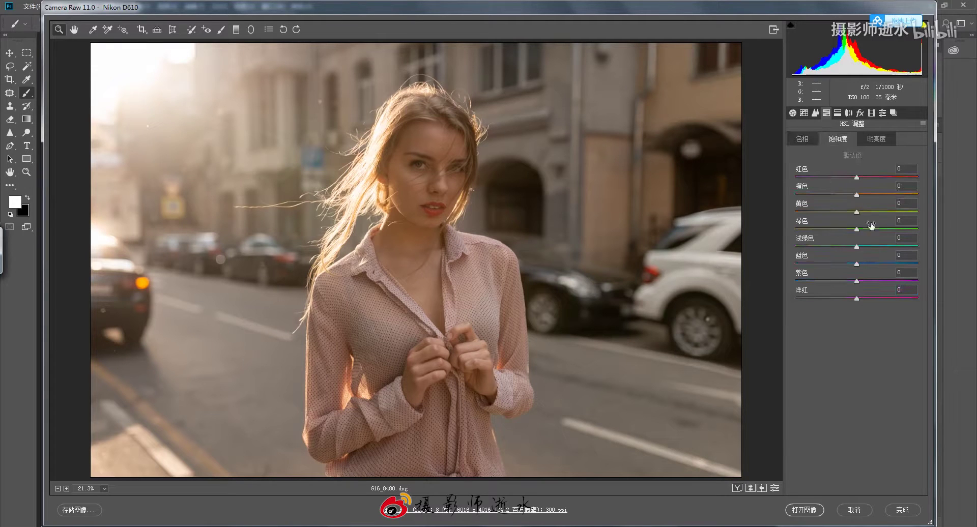
{"action": "left_click_drag", "start_coordinate": [857, 195], "coordinate": [873, 195]}
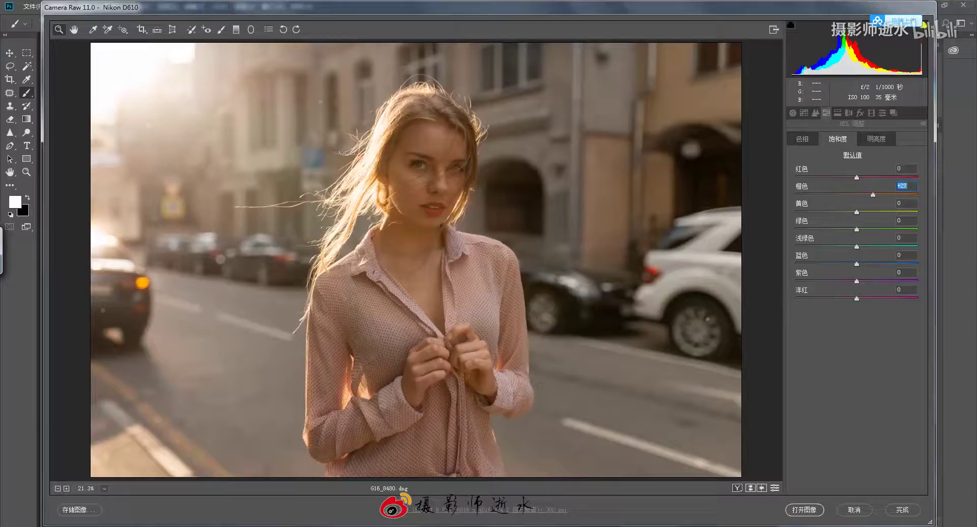
{"action": "left_click", "coordinate": [876, 139]}
{"action": "left_click_drag", "start_coordinate": [859, 195], "coordinate": [883, 196]}
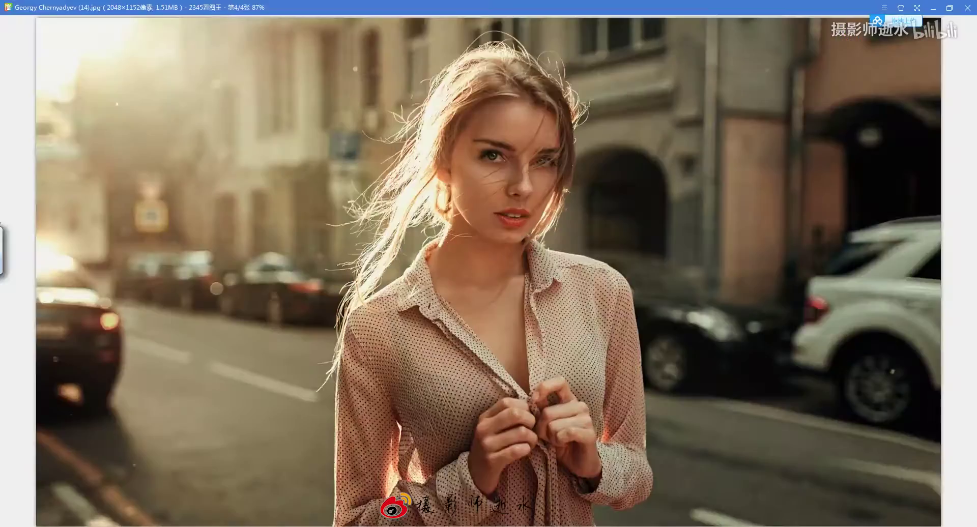
{"action": "left_click", "coordinate": [839, 139]}
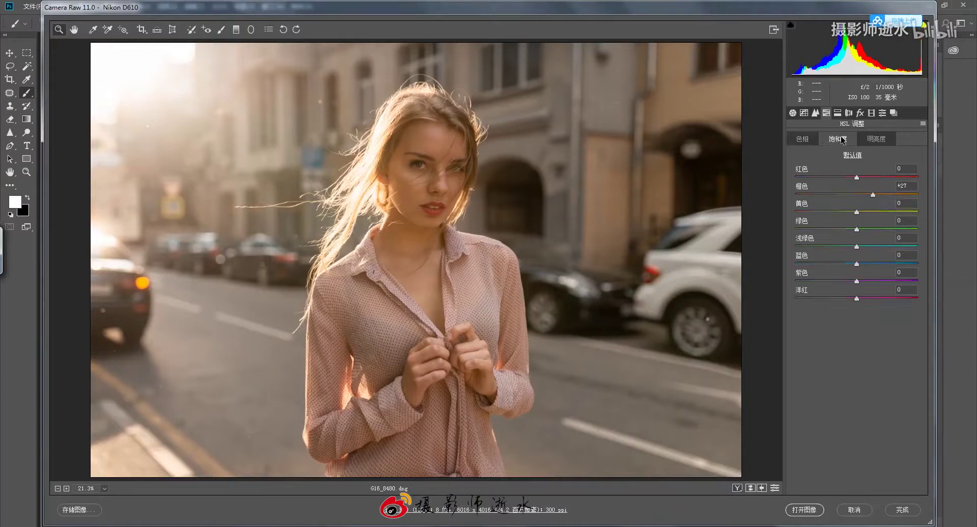
{"action": "left_click_drag", "start_coordinate": [857, 177], "coordinate": [873, 177]}
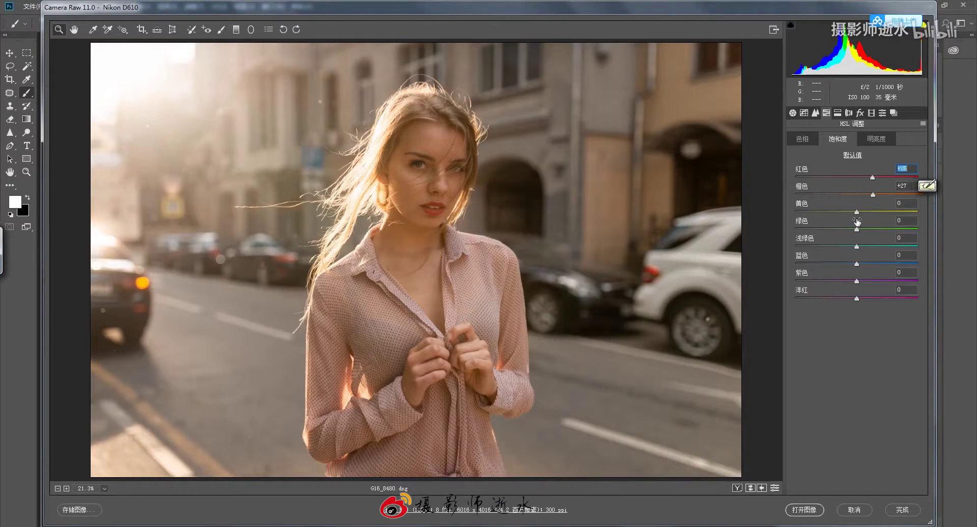
Set luminance Red -7, Yellow +37, brighten green, aqua and blue, and Purple +18.
{"action": "left_click", "coordinate": [877, 139]}
{"action": "left_click_drag", "start_coordinate": [857, 177], "coordinate": [853, 177]}
{"action": "left_click_drag", "start_coordinate": [856, 212], "coordinate": [879, 212]}
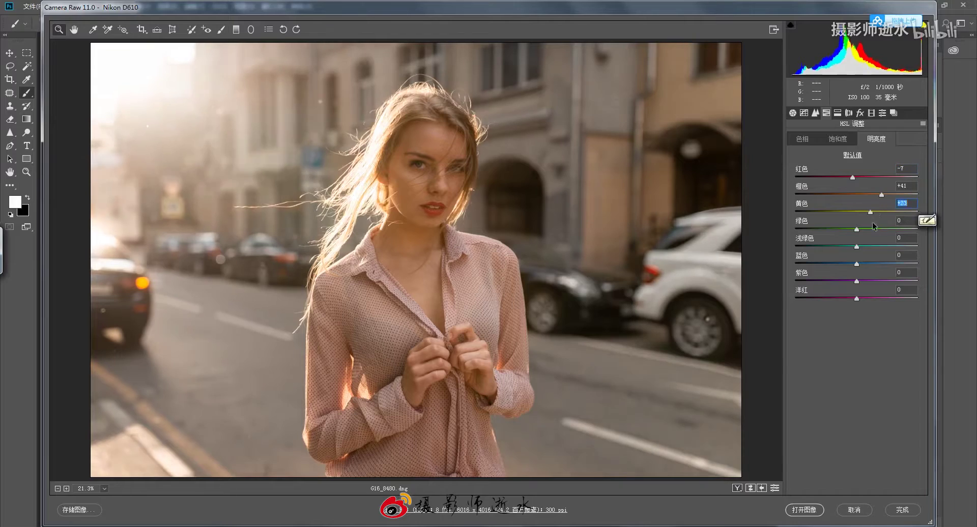
{"action": "left_click_drag", "start_coordinate": [857, 246], "coordinate": [866, 246]}
{"action": "mouse_move", "coordinate": [857, 281]}
{"action": "left_mouse_down"}
{"action": "mouse_move", "coordinate": [868, 281]}
{"action": "mouse_move", "coordinate": [863, 264]}
{"action": "left_mouse_up"}
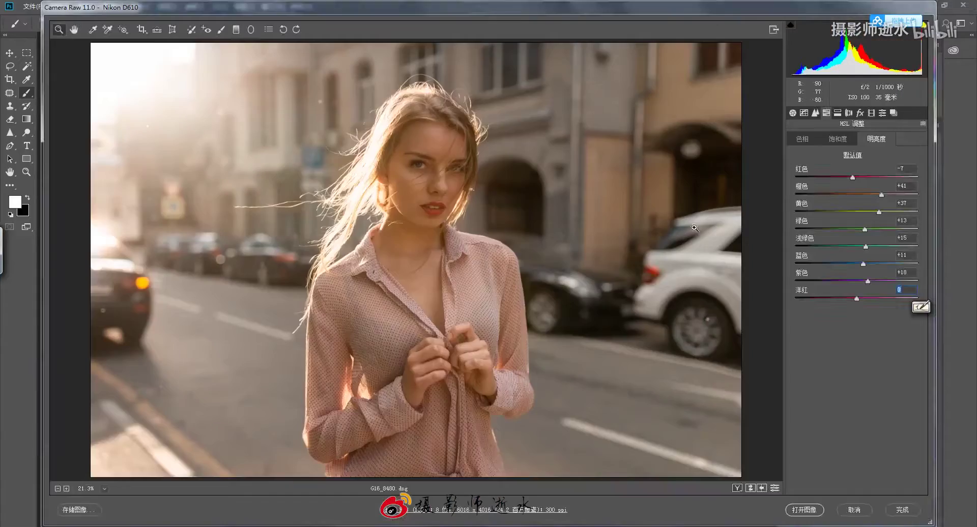
{"action": "left_click", "coordinate": [812, 154]}
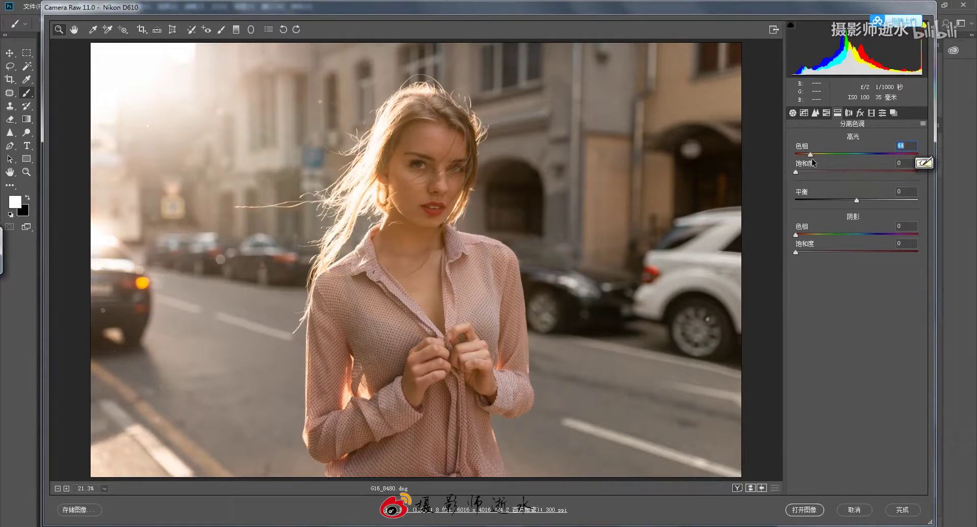
Split-tone highlights hue 53 saturation 11, shadows hue 87 saturation 9, balance +61.
{"action": "left_click_drag", "start_coordinate": [796, 172], "coordinate": [810, 172]}
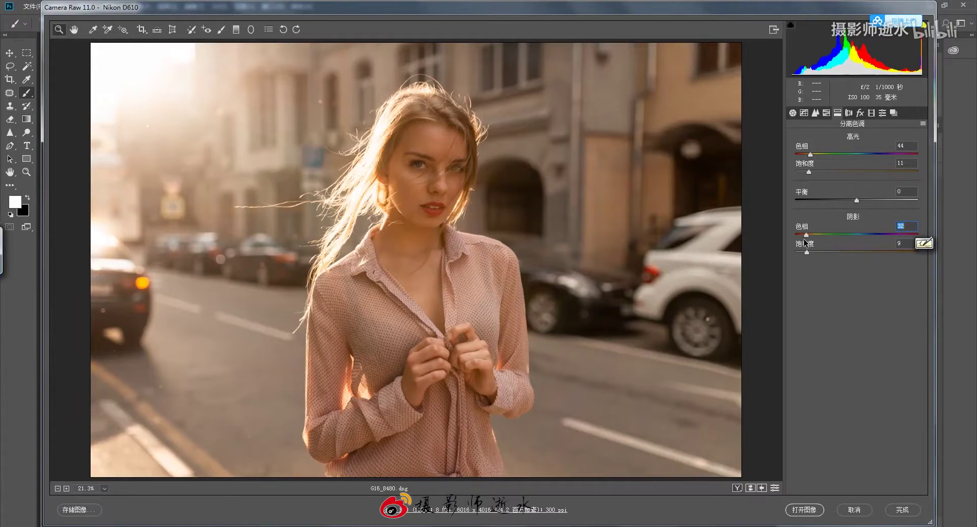
{"action": "left_click_drag", "start_coordinate": [816, 235], "coordinate": [826, 236]}
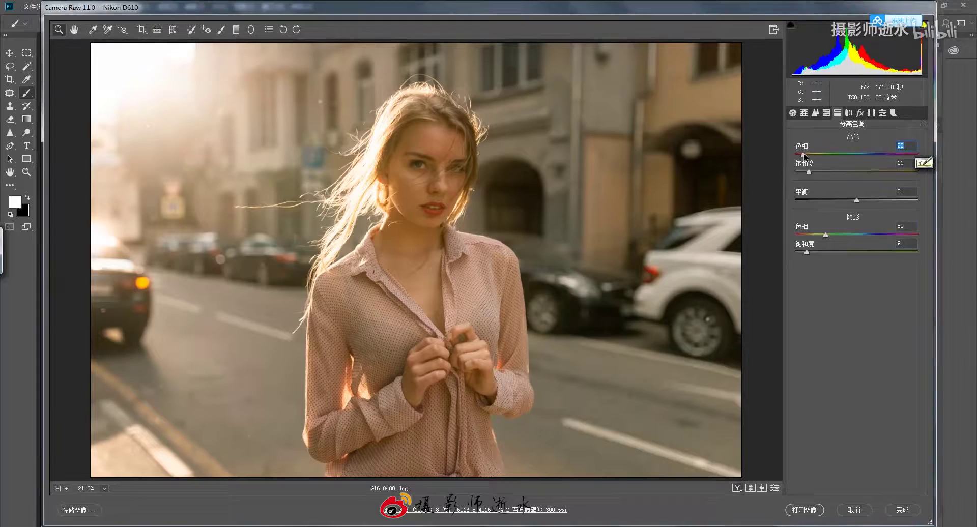
{"action": "left_click_drag", "start_coordinate": [810, 154], "coordinate": [814, 154]}
{"action": "mouse_move", "coordinate": [857, 201]}
{"action": "left_mouse_down"}
{"action": "mouse_move", "coordinate": [842, 201]}
{"action": "mouse_move", "coordinate": [894, 201]}
{"action": "left_mouse_up"}
{"action": "left_click_drag", "start_coordinate": [826, 235], "coordinate": [824, 235]}
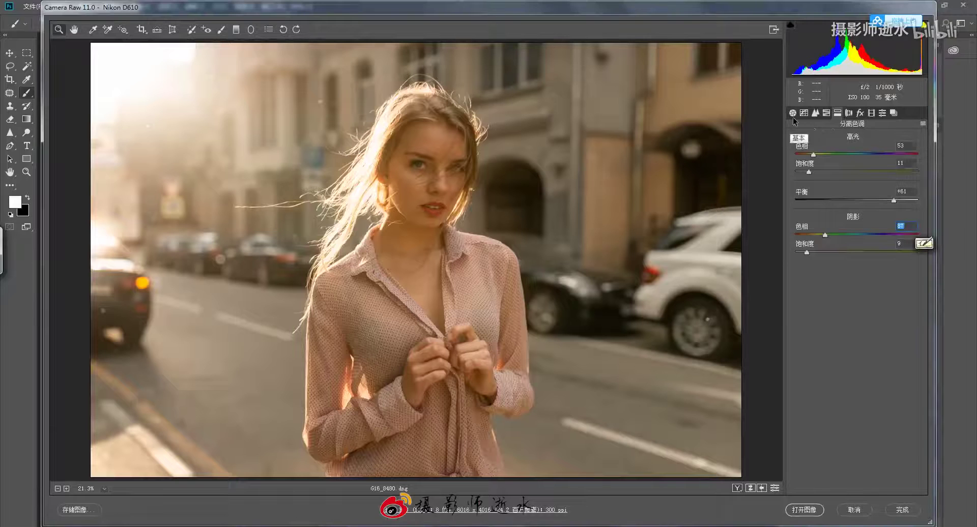
Review the Calibration and Basic panels, then open the graded photo in Photoshop.
{"action": "left_click", "coordinate": [805, 114]}
{"action": "left_click", "coordinate": [872, 114]}
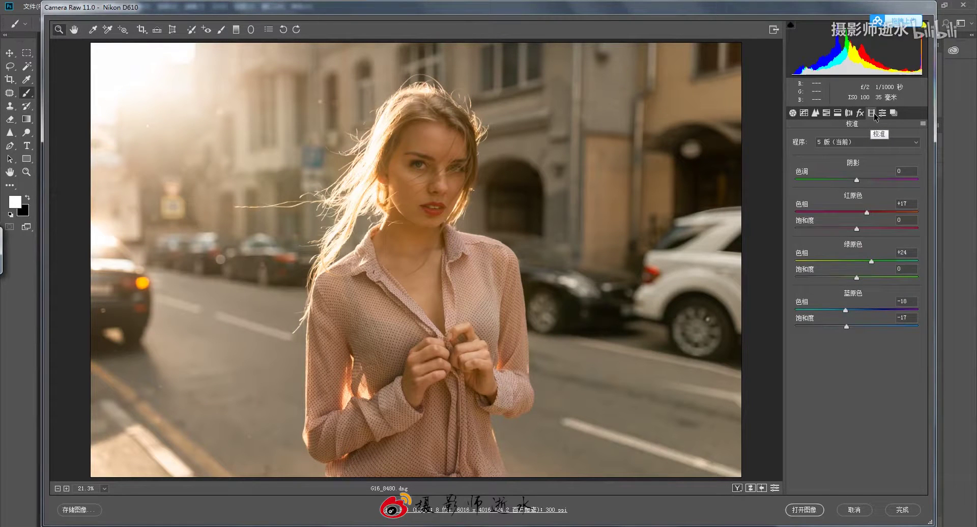
{"action": "left_click", "coordinate": [883, 113]}
{"action": "left_click", "coordinate": [793, 113]}
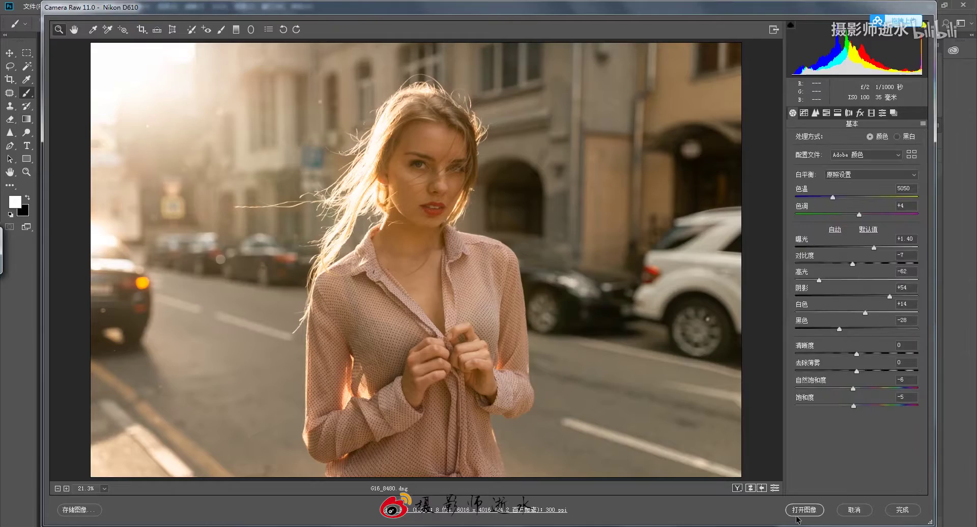
{"action": "left_click", "coordinate": [800, 511]}
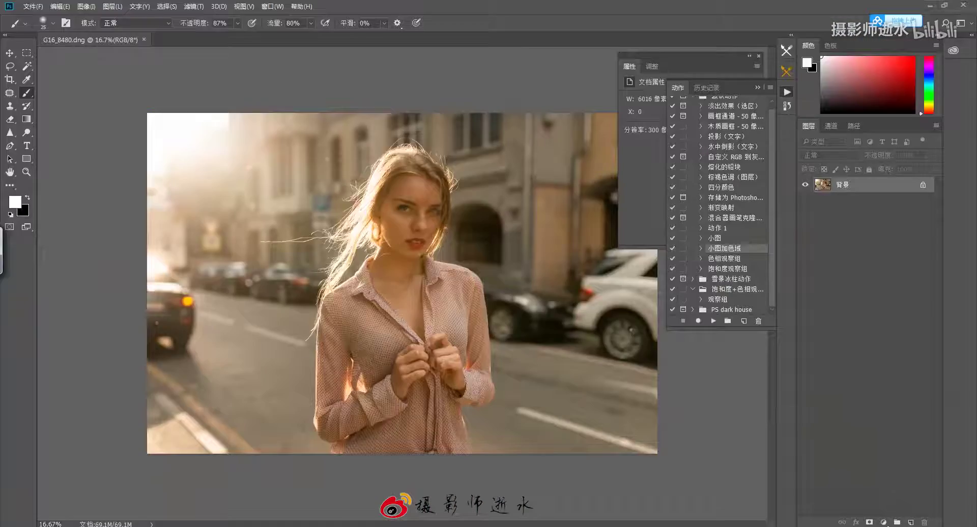
Compare with the reference, duplicate Background to Layer 1, and zoom toward the face.
{"action": "left_click", "coordinate": [392, 487]}
{"action": "key", "text": "alt+Tab"}
{"action": "key", "text": "ctrl+j"}
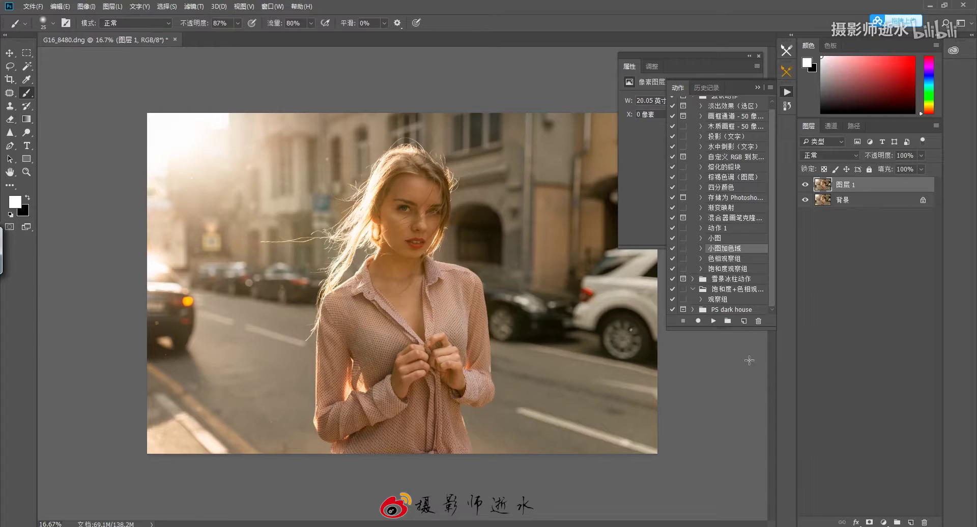
{"action": "key", "text": "ctrl+plus"}
{"action": "key", "text": "ctrl+plus"}
{"action": "key", "text": "ctrl+plus"}
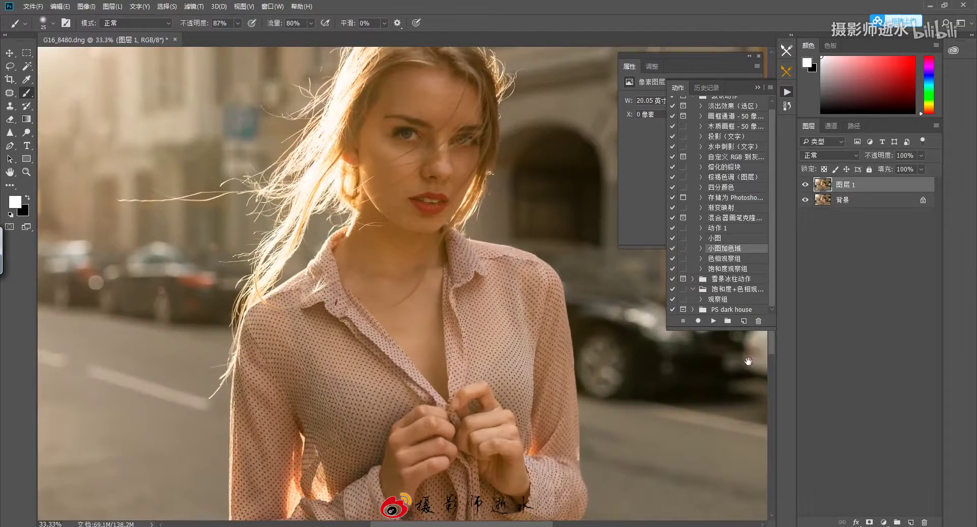
{"action": "key", "text": "ctrl+plus"}
Switch to the Patch tool at 100% zoom with the forehead in view.
{"action": "right_click", "coordinate": [9, 93]}
{"action": "left_click", "coordinate": [51, 113]}
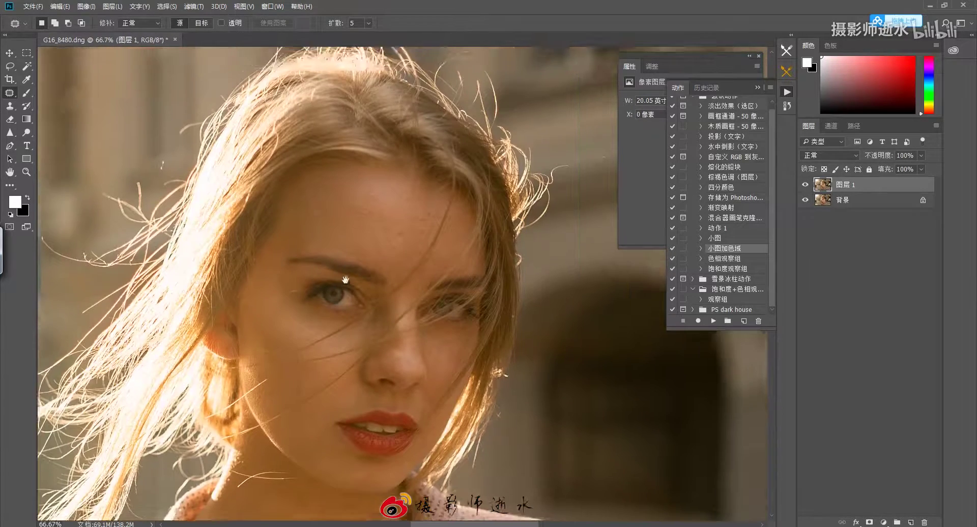
{"action": "key", "text": "ctrl+plus"}
{"action": "right_click", "coordinate": [10, 93]}
{"action": "left_click", "coordinate": [51, 113]}
{"action": "mouse_move", "coordinate": [363, 214]}
{"action": "left_mouse_down"}
{"action": "mouse_move", "coordinate": [371, 174]}
{"action": "mouse_move", "coordinate": [364, 182]}
{"action": "left_mouse_up"}
{"action": "key", "text": "ctrl+d"}
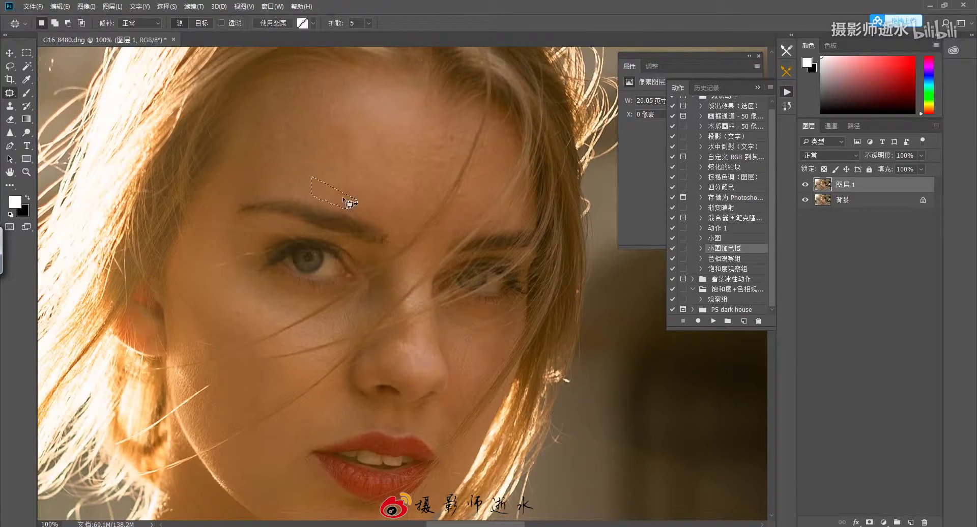
Patch the forehead blemish and outline the blemish beside the eye.
{"action": "mouse_move", "coordinate": [426, 150]}
{"action": "left_mouse_down"}
{"action": "mouse_move", "coordinate": [426, 214]}
{"action": "mouse_move", "coordinate": [413, 241]}
{"action": "left_mouse_up"}
{"action": "left_click_drag", "start_coordinate": [423, 176], "coordinate": [413, 183]}
{"action": "left_click_drag", "start_coordinate": [492, 442], "coordinate": [478, 378]}
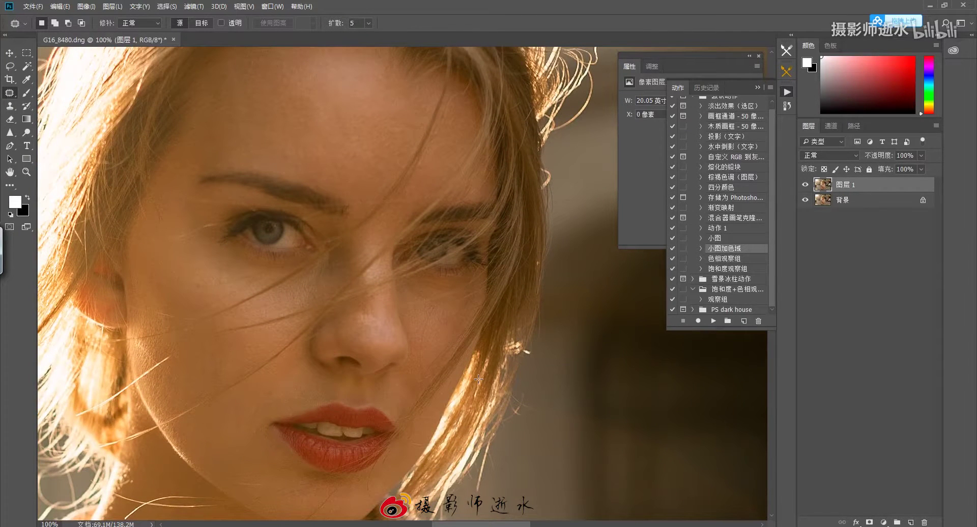
{"action": "mouse_move", "coordinate": [362, 290]}
{"action": "left_mouse_down"}
{"action": "mouse_move", "coordinate": [382, 261]}
{"action": "mouse_move", "coordinate": [422, 289]}
{"action": "left_mouse_up"}
{"action": "mouse_move", "coordinate": [282, 288]}
{"action": "left_mouse_down"}
{"action": "mouse_move", "coordinate": [321, 278]}
{"action": "mouse_move", "coordinate": [285, 290]}
{"action": "left_mouse_up"}
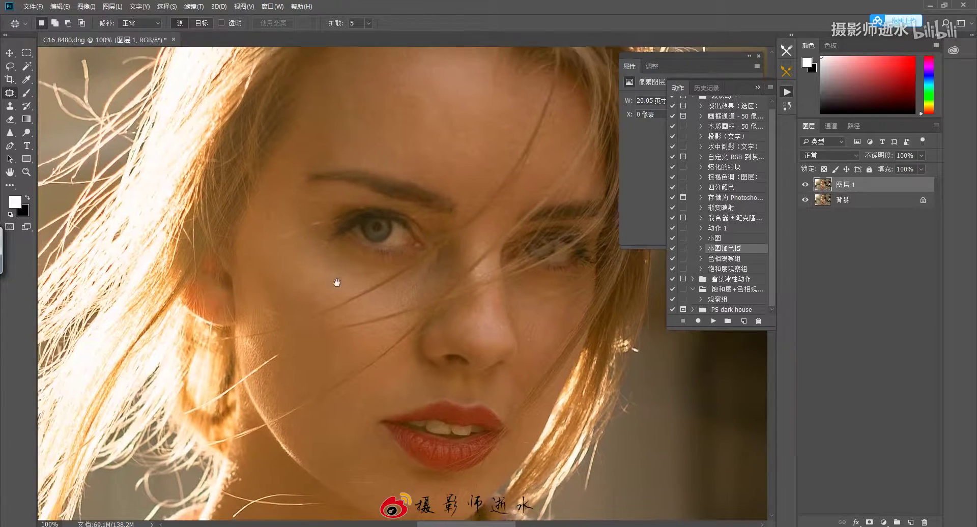
Finish patching beside the eye and zoom out to see the whole photo.
{"action": "scroll", "coordinate": [299, 316], "scroll_direction": "down", "scroll_amount": 5}
{"action": "scroll", "coordinate": [306, 305], "scroll_direction": "down", "scroll_amount": 1}
{"action": "scroll", "coordinate": [305, 305], "scroll_direction": "down", "scroll_amount": 1}
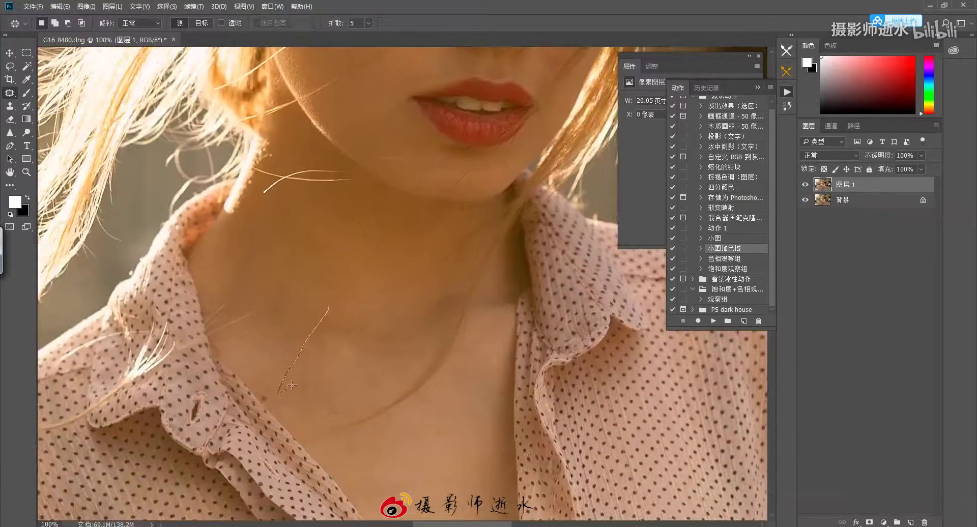
{"action": "scroll", "coordinate": [305, 305], "scroll_direction": "up", "scroll_amount": 4}
{"action": "scroll", "coordinate": [305, 306], "scroll_direction": "up", "scroll_amount": 1}
{"action": "left_click_drag", "start_coordinate": [314, 305], "coordinate": [308, 316]}
{"action": "scroll", "coordinate": [308, 315], "scroll_direction": "up", "scroll_amount": 4}
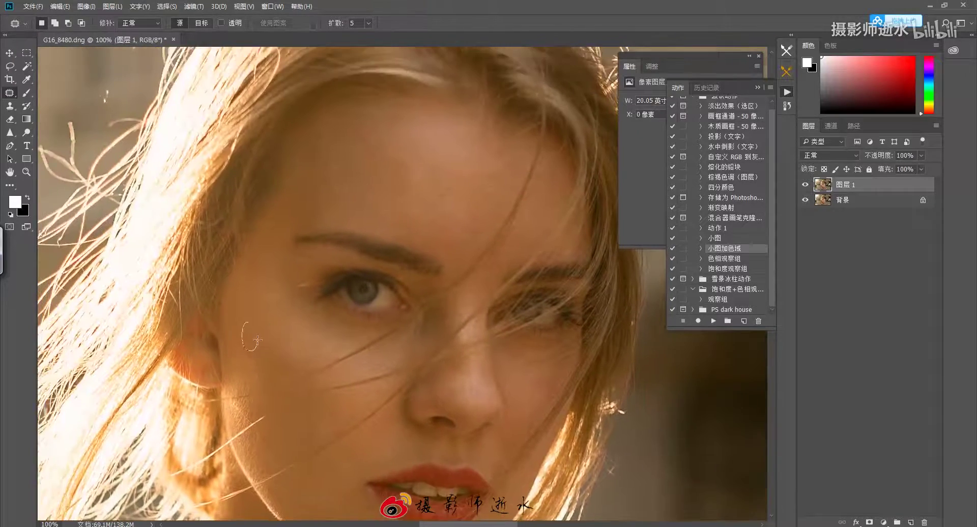
{"action": "scroll", "coordinate": [320, 256], "scroll_direction": "up", "scroll_amount": 2}
{"action": "key", "text": "ctrl+minus"}
{"action": "key", "text": "ctrl+minus"}
{"action": "key", "text": "ctrl+minus"}
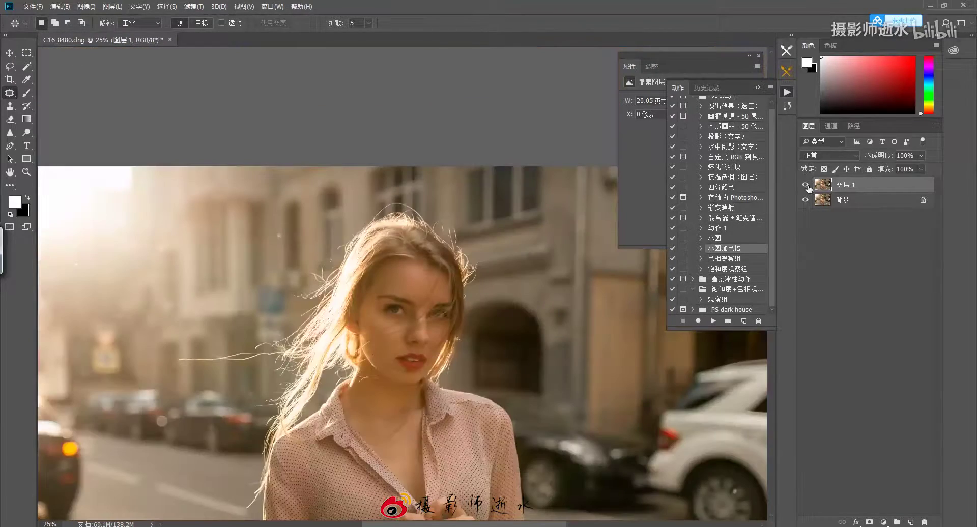
{"action": "scroll", "coordinate": [476, 301], "scroll_direction": "down", "scroll_amount": 3}
{"action": "scroll", "coordinate": [477, 301], "scroll_direction": "up", "scroll_amount": 3}
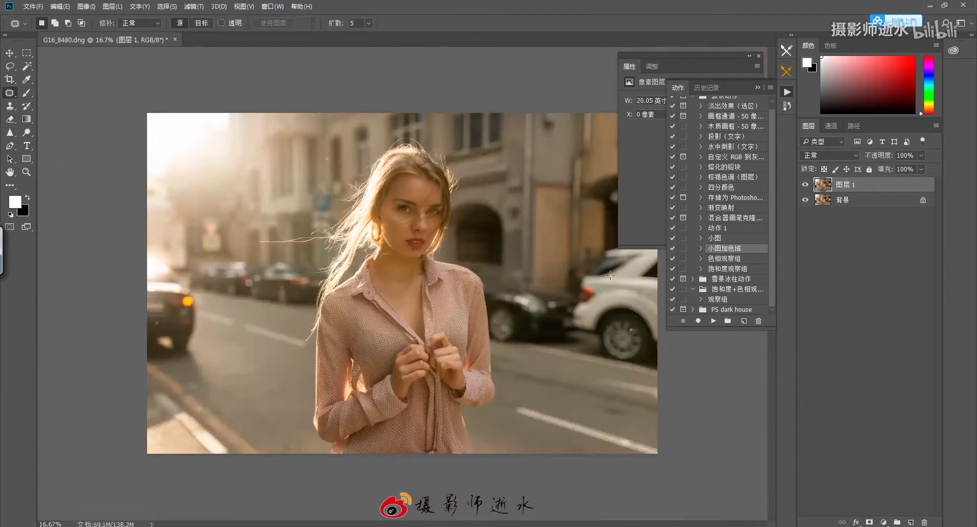
Duplicate the retouched layer and name the two copies 地 and 高.
{"action": "key", "text": "ctrl+j"}
{"action": "double_click", "coordinate": [849, 201]}
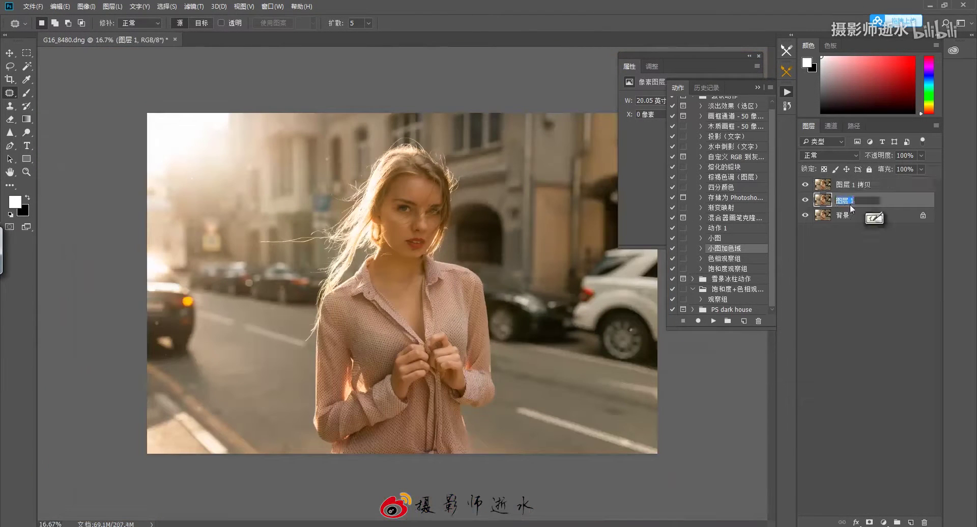
{"action": "type", "text": "D"}
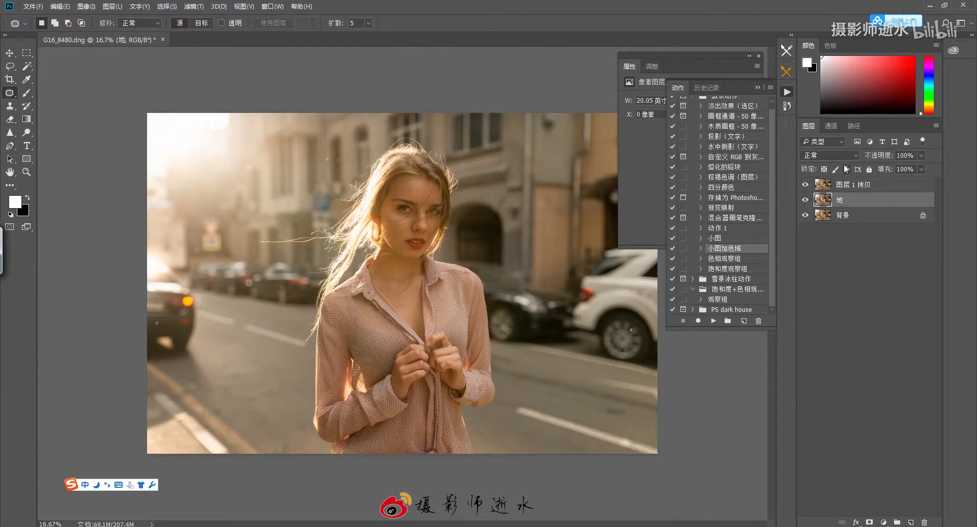
{"action": "double_click", "coordinate": [850, 185]}
{"action": "type", "text": "高"}
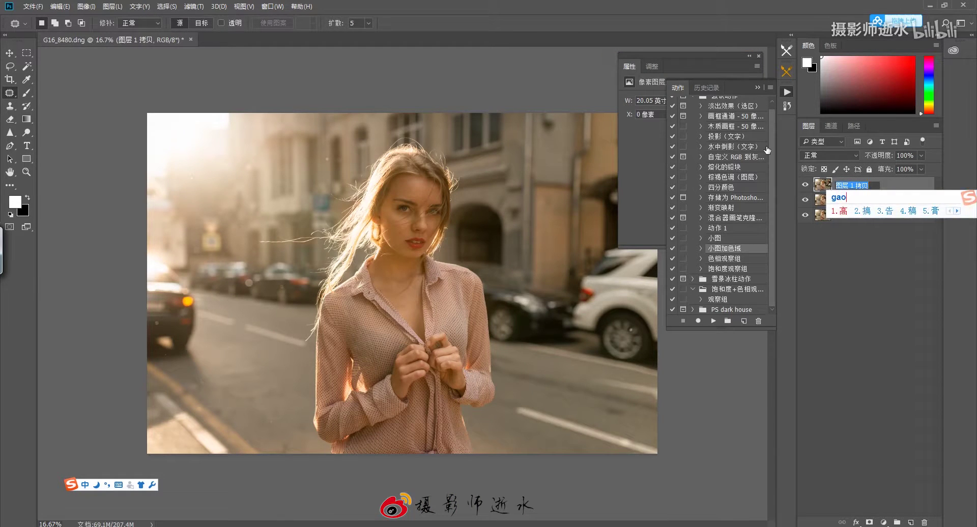
{"action": "key", "text": "Return"}
Hide 高 and soften the 地 layer with a 3.5-pixel Gaussian Blur.
{"action": "left_click", "coordinate": [806, 184]}
{"action": "left_click", "coordinate": [858, 204]}
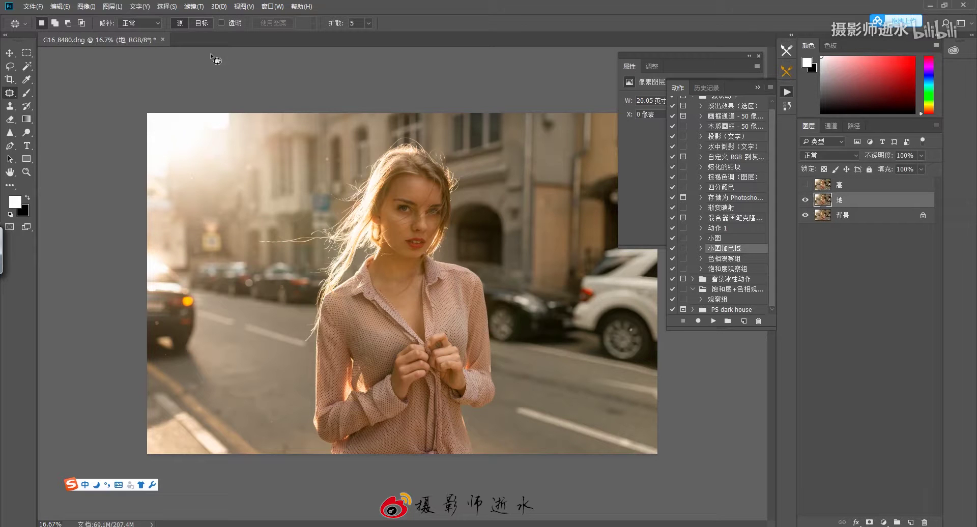
{"action": "left_click", "coordinate": [193, 7]}
{"action": "mouse_move", "coordinate": [204, 139]}
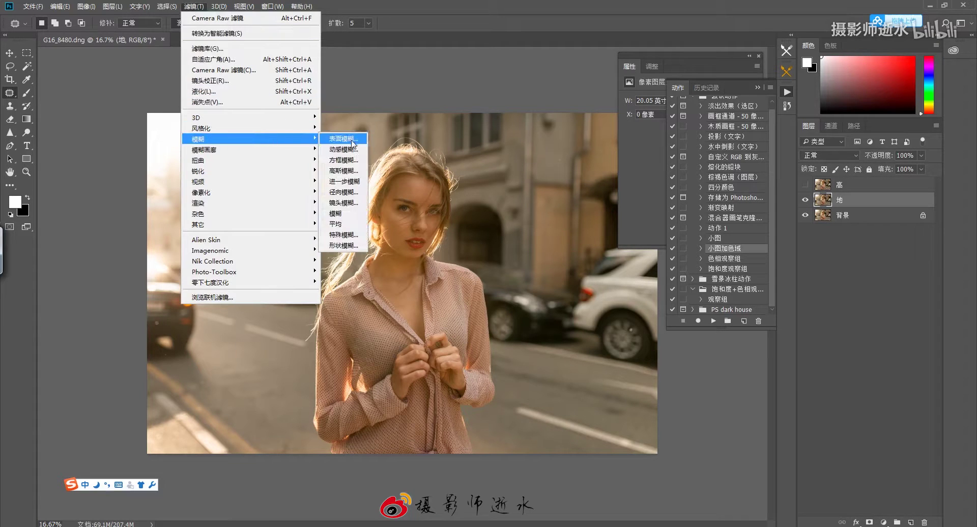
{"action": "left_click", "coordinate": [344, 171]}
{"action": "left_click_drag", "start_coordinate": [660, 114], "coordinate": [543, 95]}
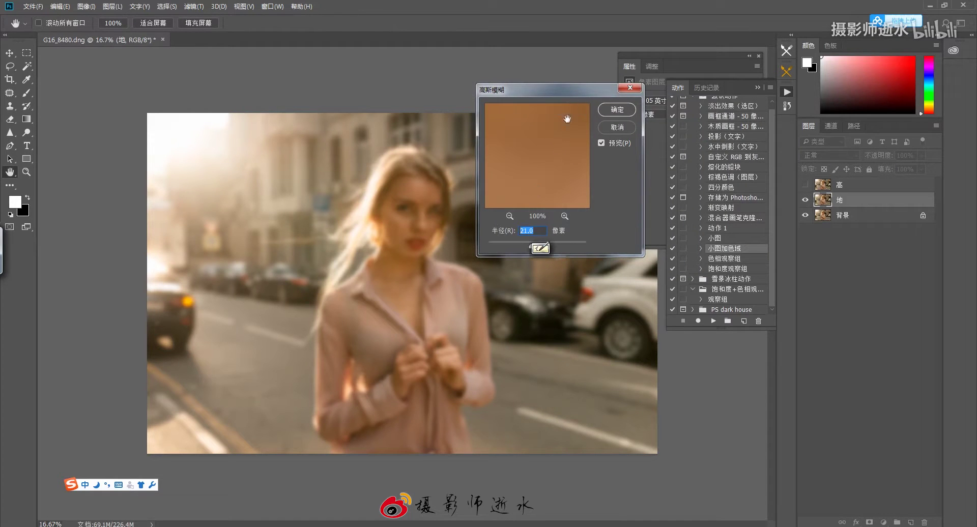
{"action": "left_click", "coordinate": [511, 217]}
{"action": "left_click", "coordinate": [511, 218]}
{"action": "mouse_move", "coordinate": [545, 139]}
{"action": "left_mouse_down"}
{"action": "mouse_move", "coordinate": [539, 198]}
{"action": "mouse_move", "coordinate": [555, 153]}
{"action": "left_mouse_up"}
{"action": "key", "text": "ctrl+plus"}
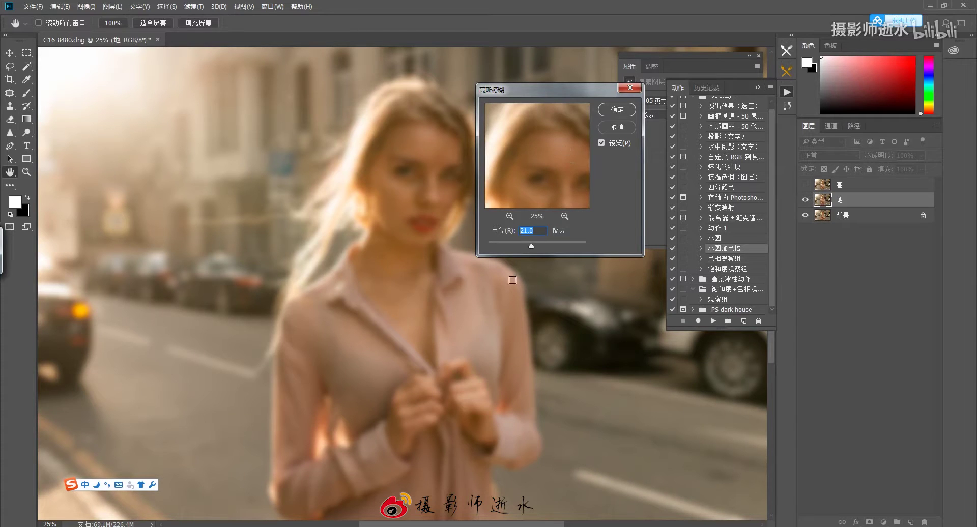
{"action": "left_click", "coordinate": [506, 244]}
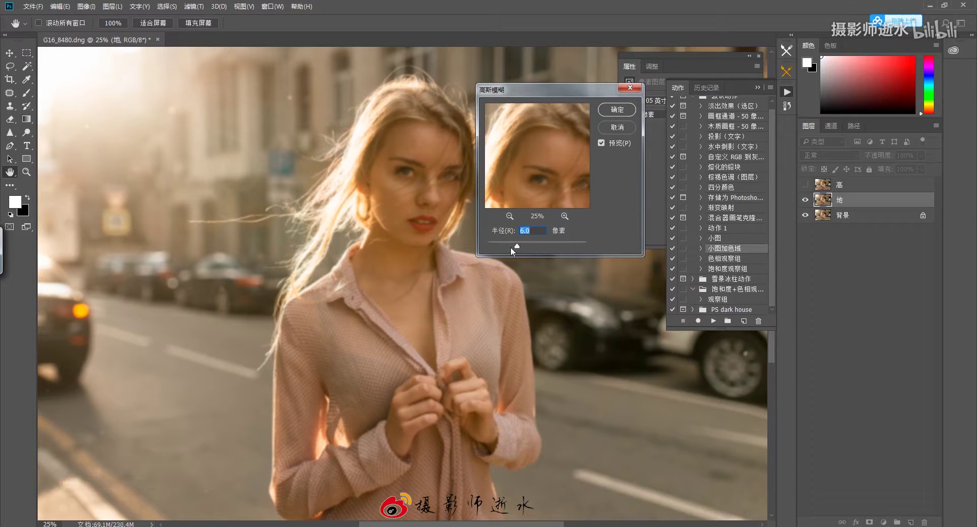
{"action": "left_click", "coordinate": [625, 112]}
Make the 高 layer visible and selected again.
{"action": "left_click", "coordinate": [805, 185]}
{"action": "left_click", "coordinate": [843, 186]}
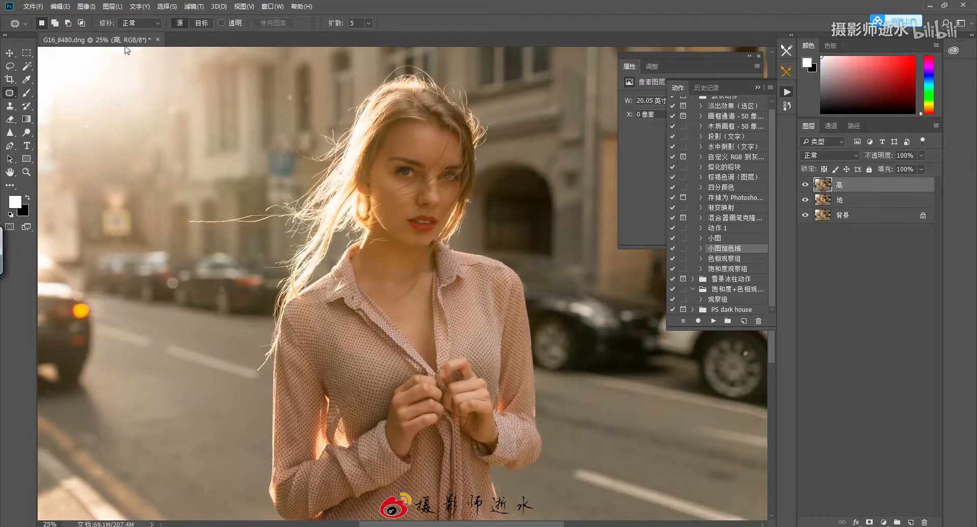
{"action": "left_click", "coordinate": [86, 7]}
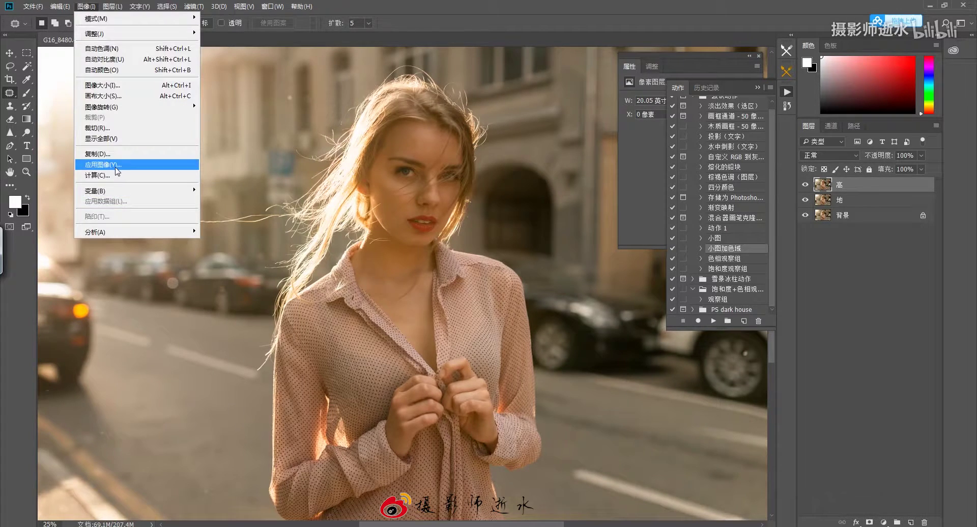
Rerun the Gaussian Blur on the 地 layer at a 6.0-pixel radius.
{"action": "left_click", "coordinate": [103, 164]}
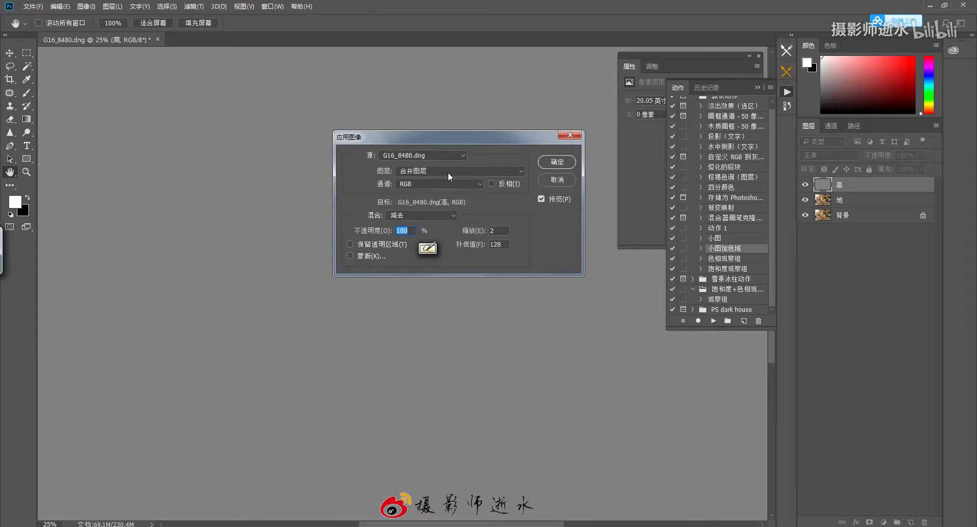
{"action": "left_click", "coordinate": [449, 172]}
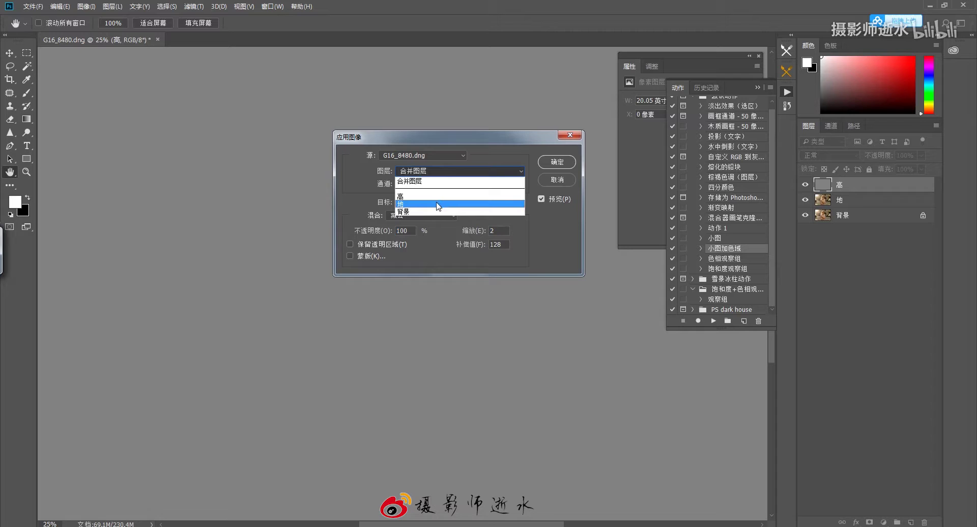
{"action": "left_click", "coordinate": [438, 204]}
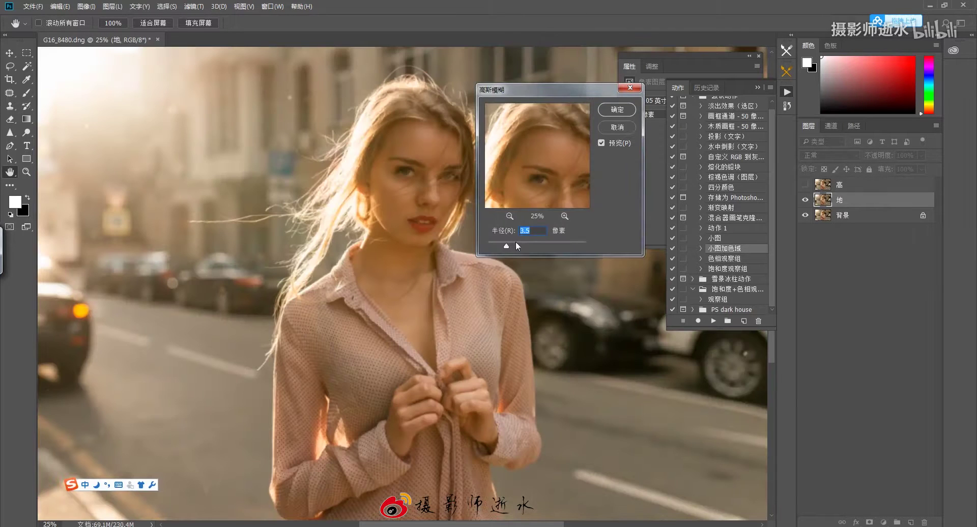
{"action": "left_click", "coordinate": [517, 245]}
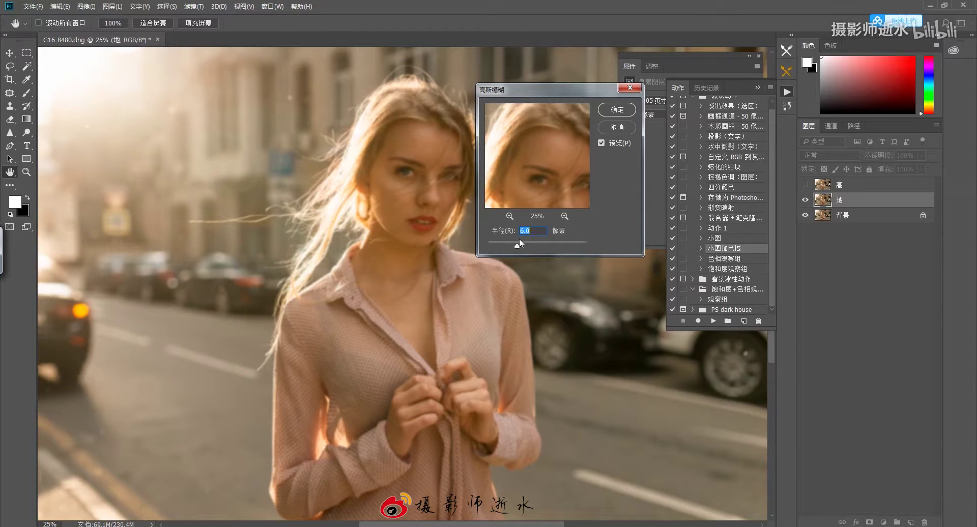
{"action": "left_click", "coordinate": [629, 125]}
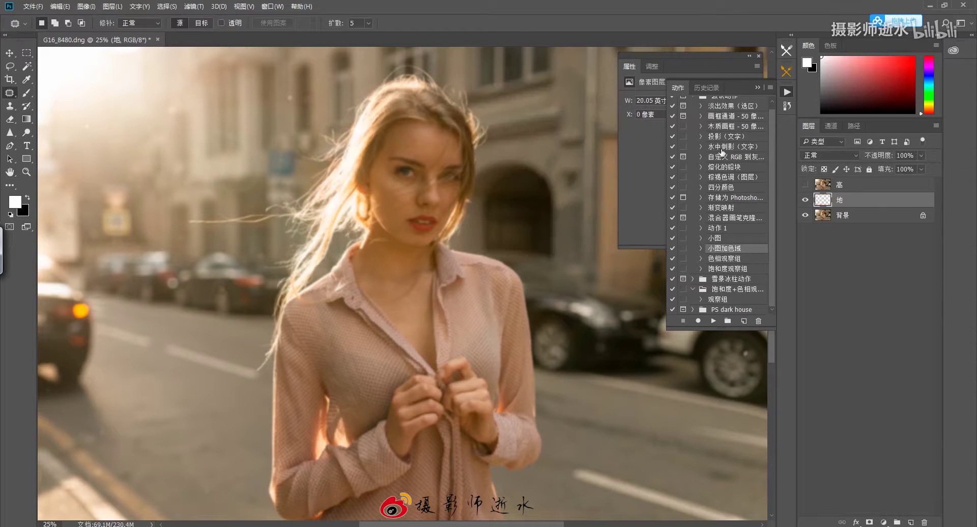
Show the sharp 高 layer again and select it.
{"action": "left_click", "coordinate": [806, 184]}
{"action": "left_click", "coordinate": [843, 185]}
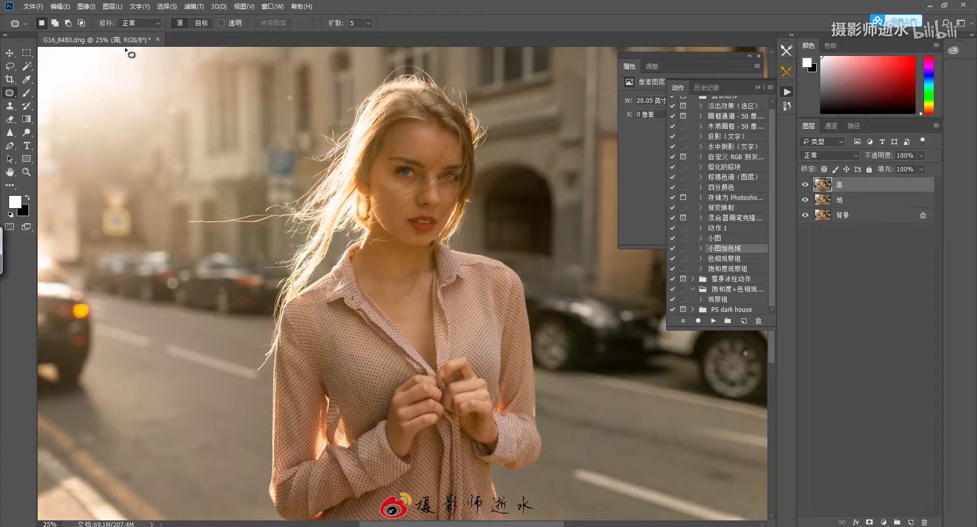
{"action": "left_click", "coordinate": [86, 6]}
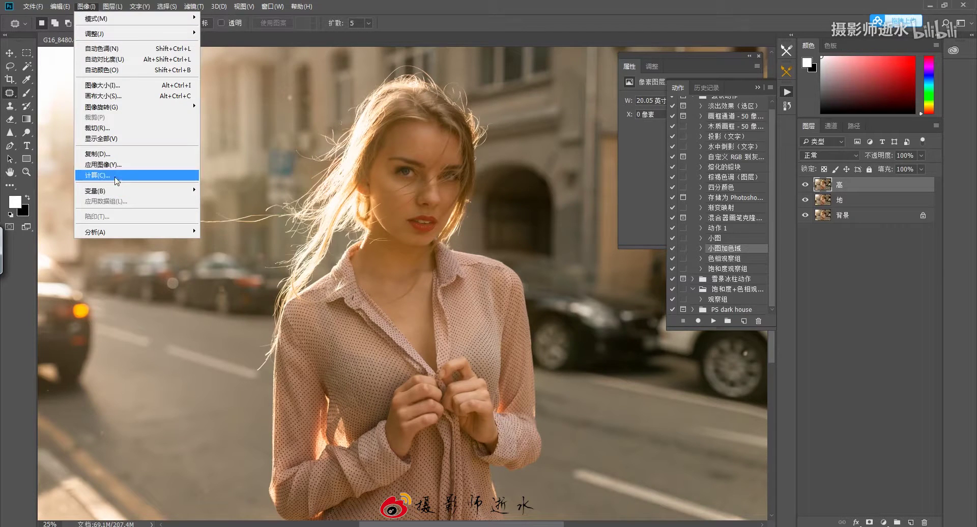
Apply Image to 高 from source layer 地: Subtract blending, Scale 2, Offset 128, Invert off.
{"action": "left_click", "coordinate": [115, 169]}
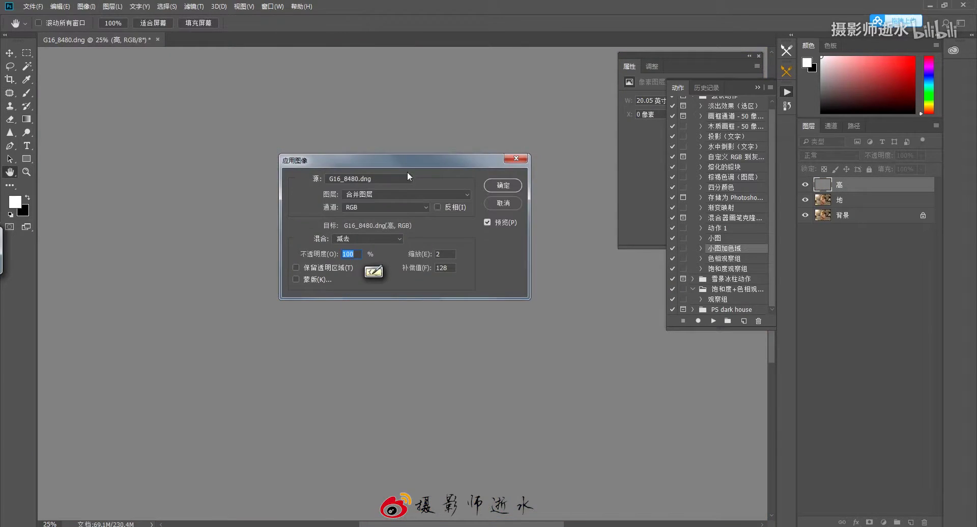
{"action": "left_click_drag", "start_coordinate": [407, 161], "coordinate": [461, 137]}
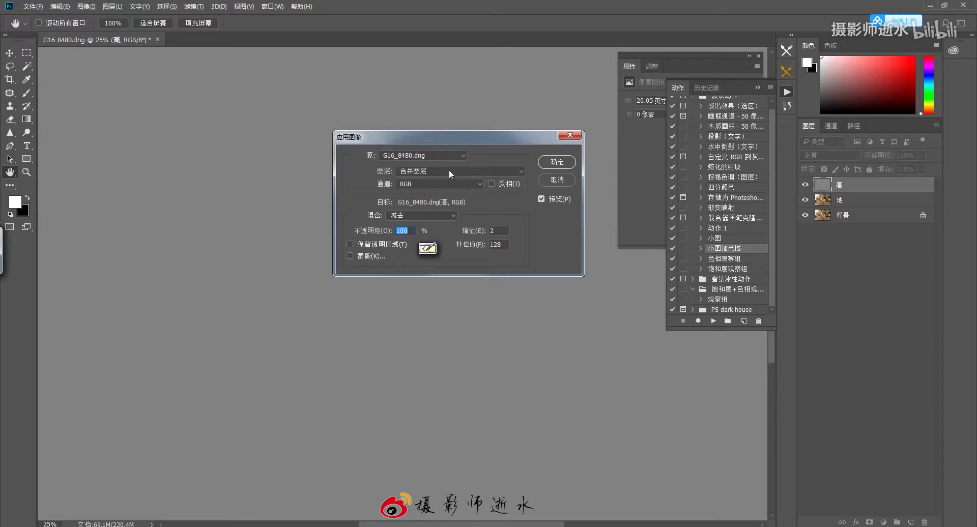
{"action": "left_click", "coordinate": [451, 174]}
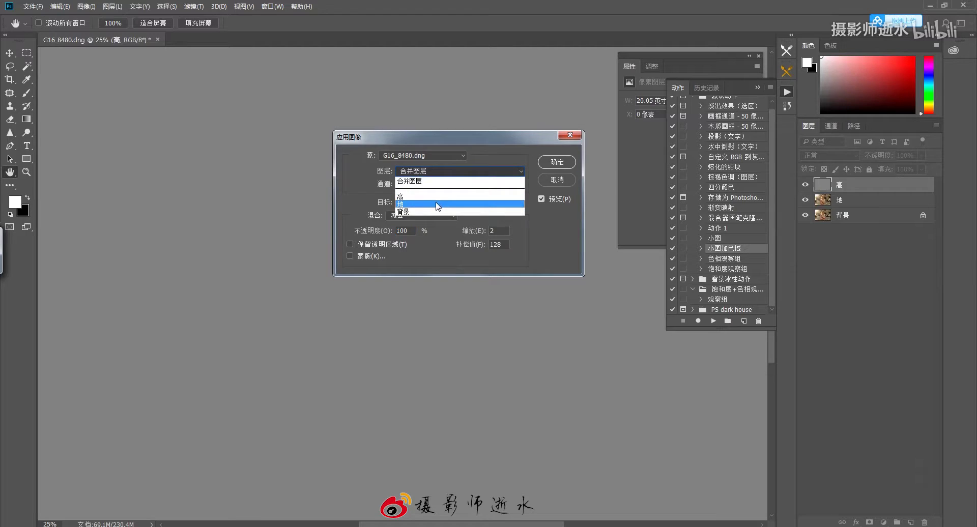
{"action": "left_click", "coordinate": [438, 204]}
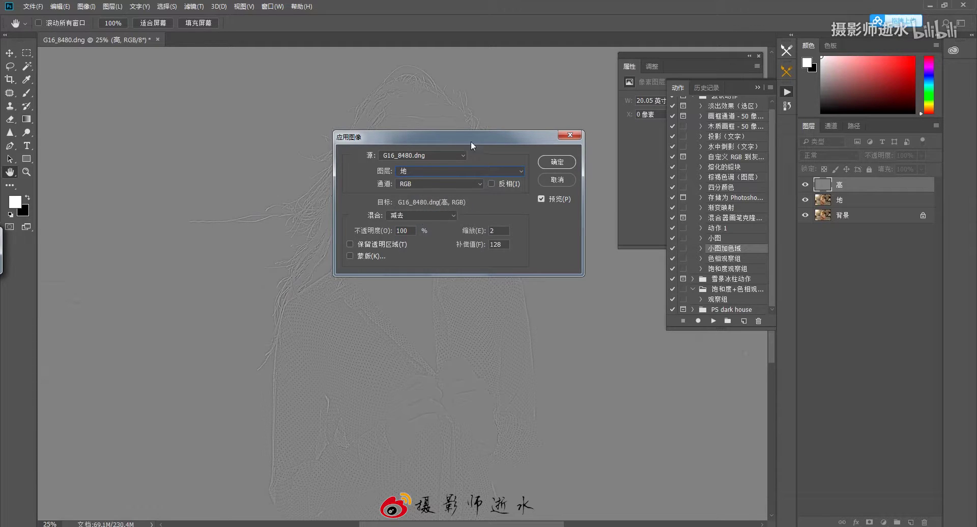
{"action": "left_click_drag", "start_coordinate": [471, 147], "coordinate": [666, 145]}
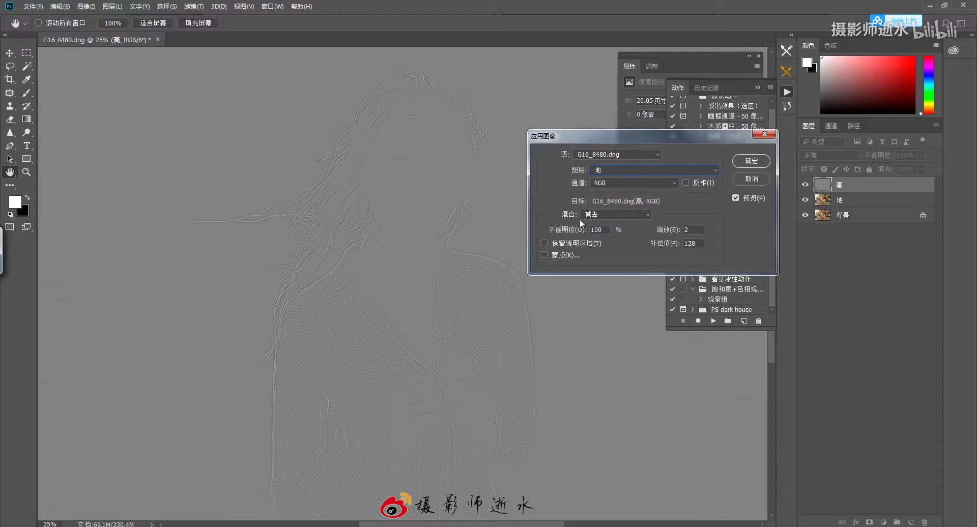
{"action": "left_click", "coordinate": [606, 220]}
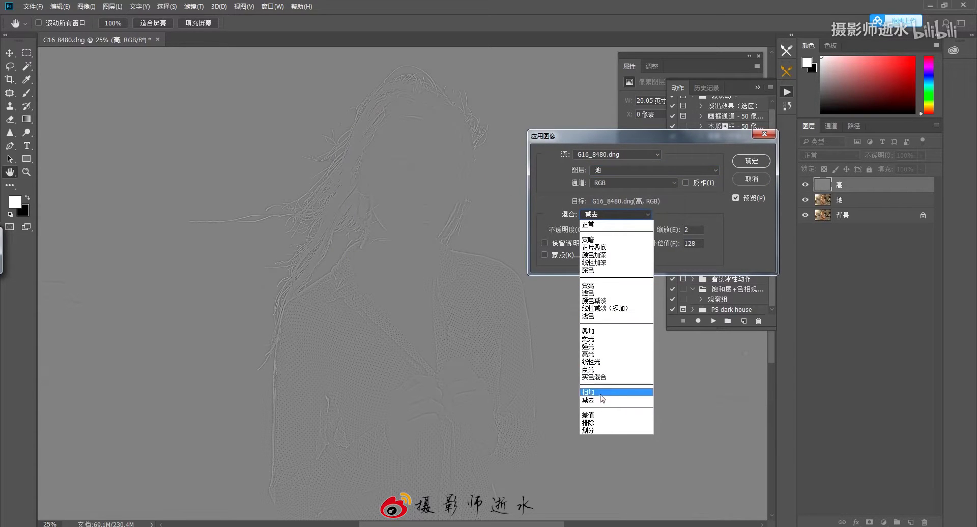
{"action": "key", "text": "Up"}
{"action": "left_click", "coordinate": [601, 391]}
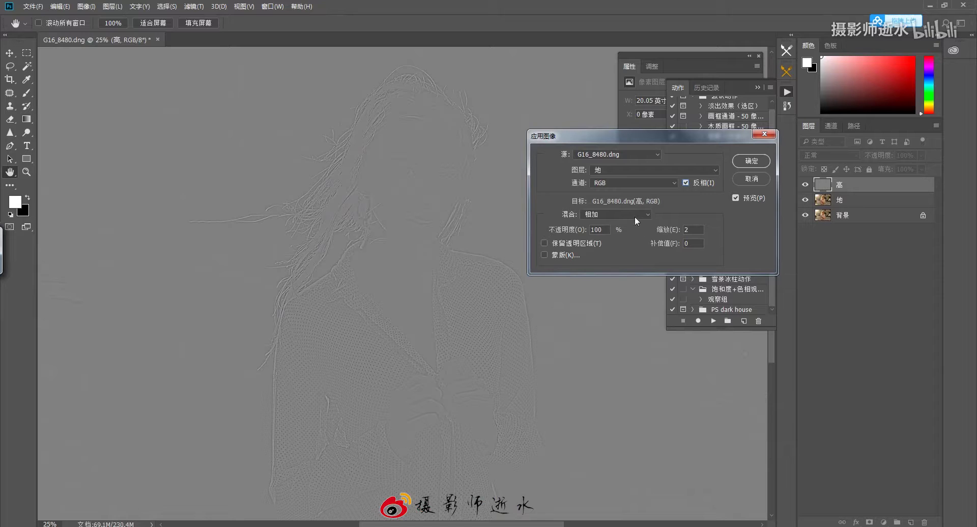
{"action": "left_click", "coordinate": [631, 217]}
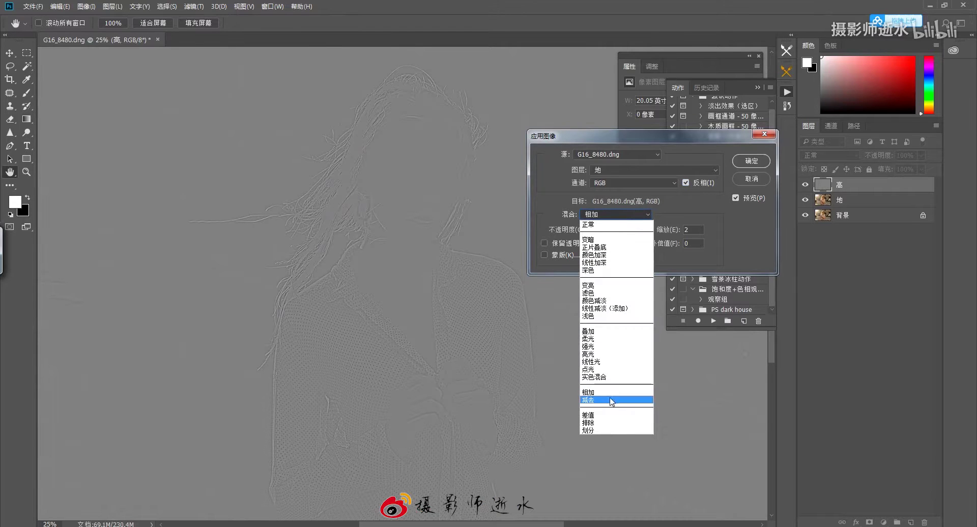
{"action": "left_click", "coordinate": [610, 401]}
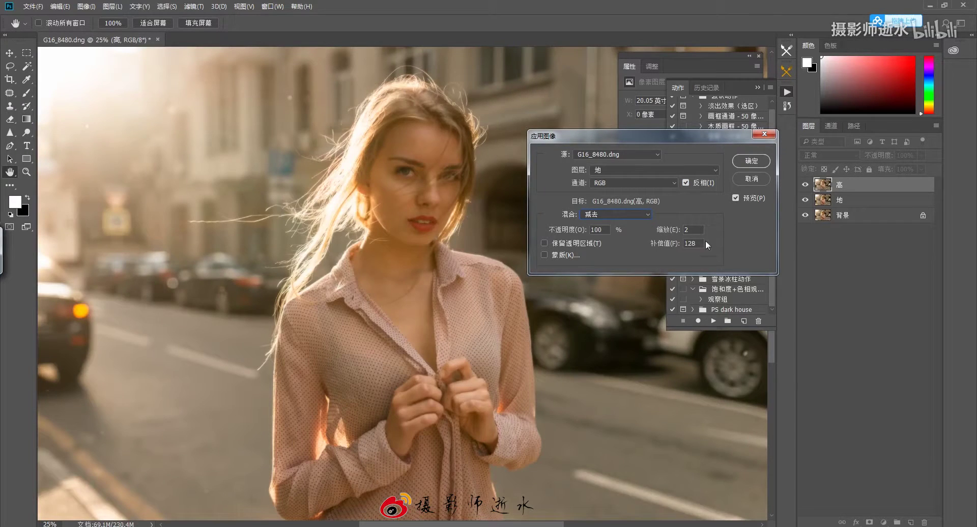
{"action": "left_click", "coordinate": [687, 184]}
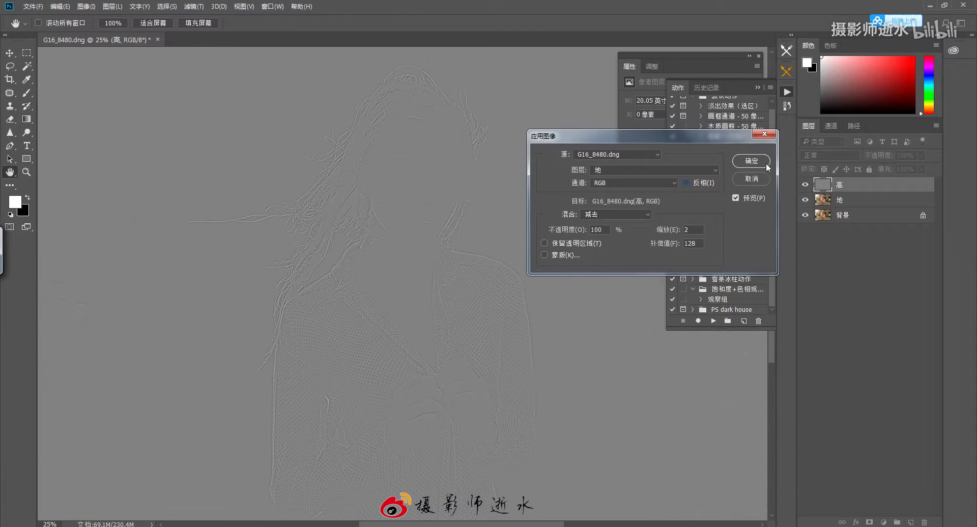
Commit the subtracted grey detail to 高 and set it to Linear Light blending.
{"action": "left_click", "coordinate": [752, 161]}
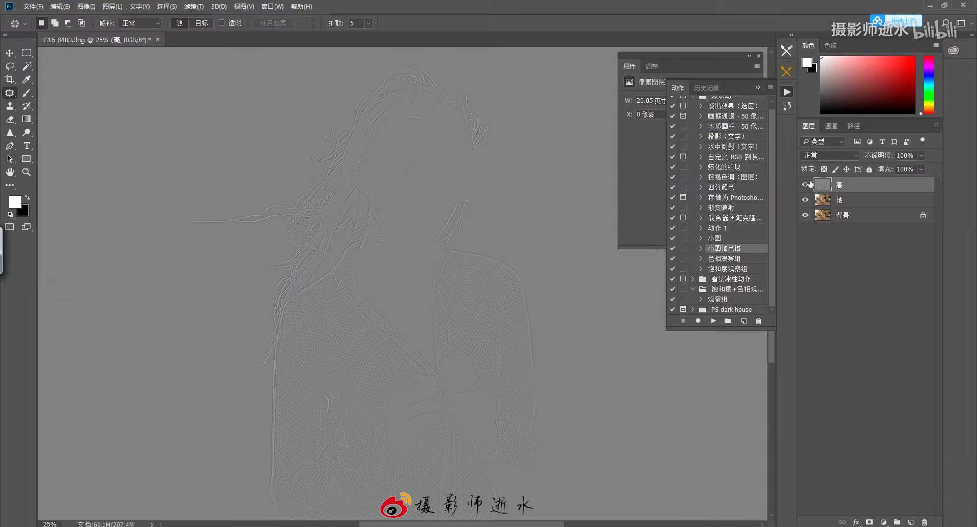
{"action": "left_click", "coordinate": [826, 161]}
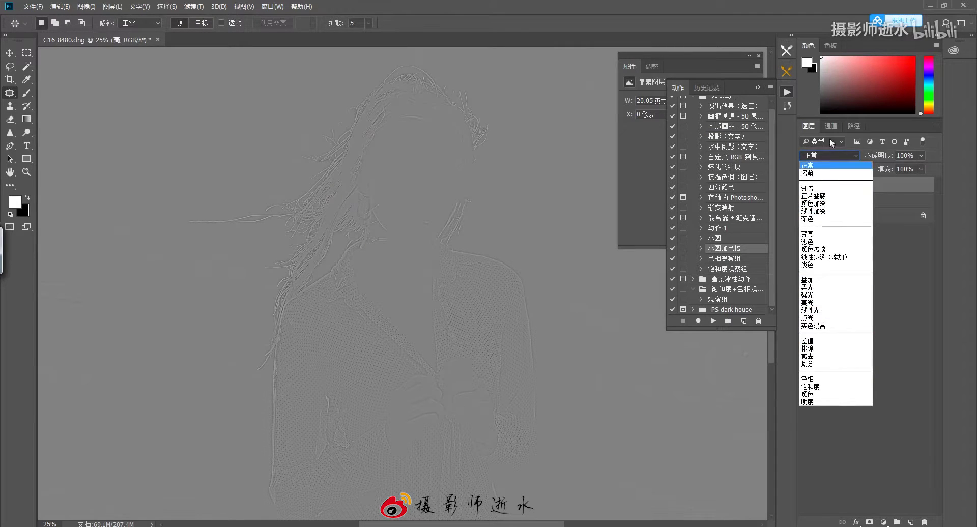
{"action": "left_click", "coordinate": [825, 311]}
Group 高 and 地 into a group named 皮肤层 and expand it.
{"action": "left_click", "coordinate": [840, 200], "text": "shift"}
{"action": "key", "text": "ctrl+g"}
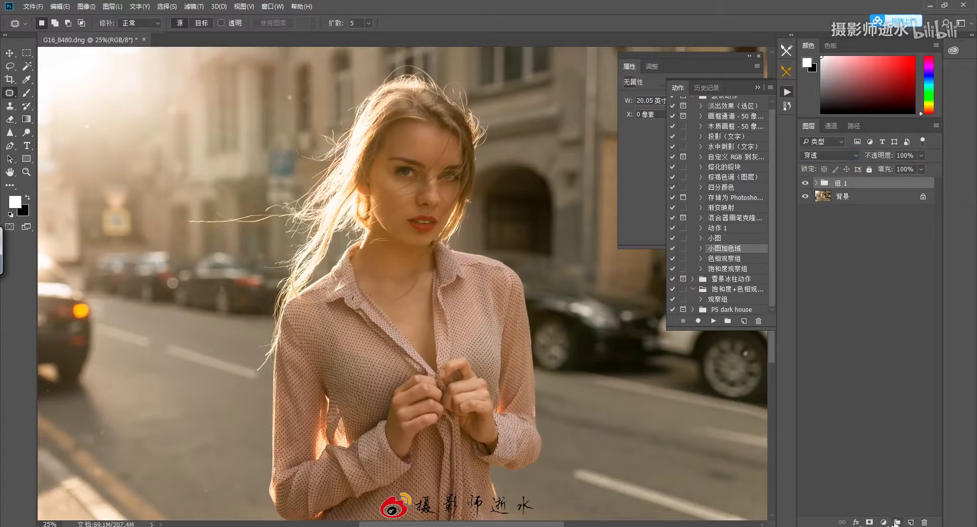
{"action": "double_click", "coordinate": [842, 184]}
{"action": "type", "text": "pi"}
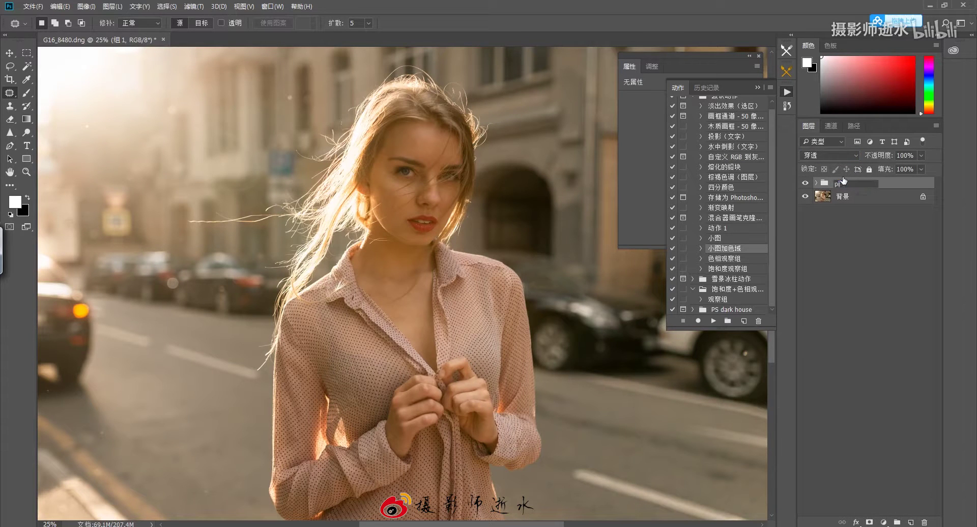
{"action": "type", "text": "fu"}
{"action": "key", "text": "space"}
{"action": "type", "text": "veng"}
{"action": "key", "text": "space"}
{"action": "key", "text": "Return"}
{"action": "left_click", "coordinate": [817, 182]}
On the 地 layer, feather a lassoed forehead patch and Gaussian-blur it smooth.
{"action": "left_click", "coordinate": [847, 211]}
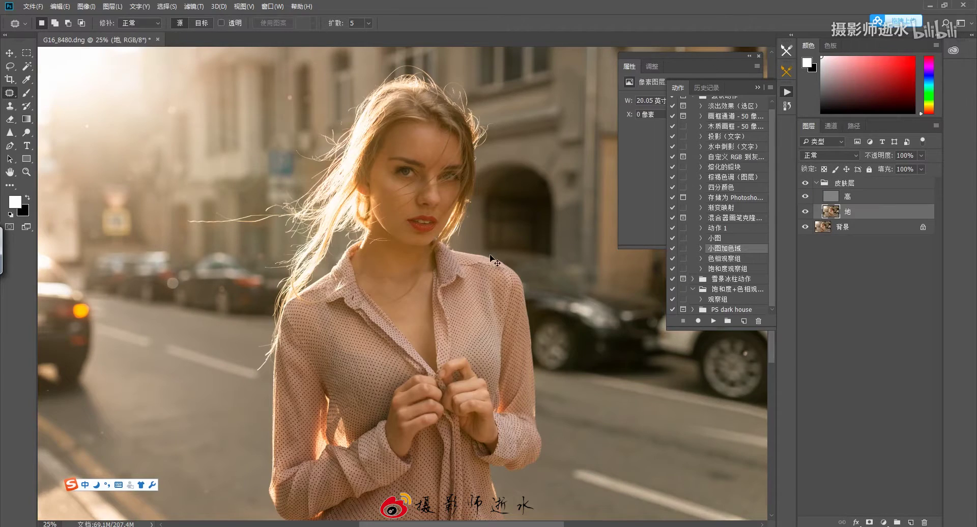
{"action": "scroll", "coordinate": [431, 160], "scroll_direction": "up", "scroll_amount": 4}
{"action": "key", "text": "l"}
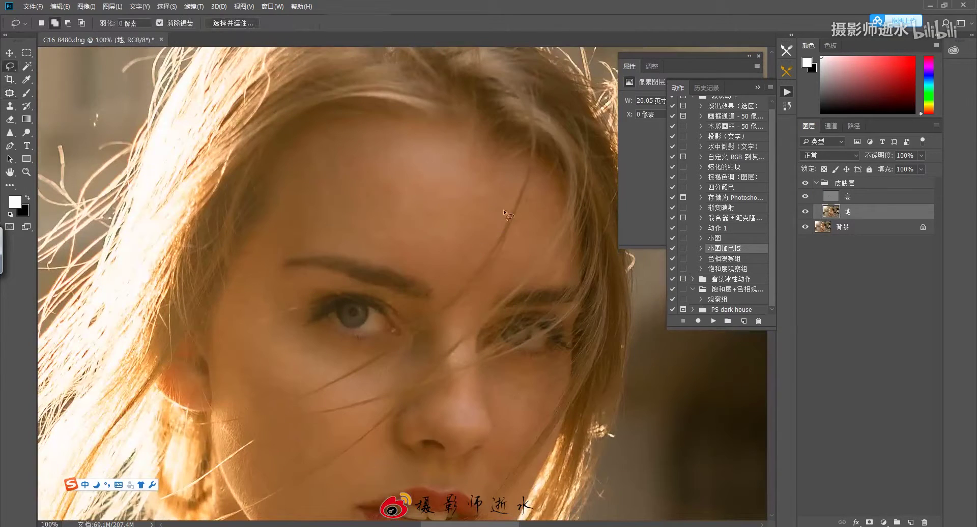
{"action": "left_click_drag", "start_coordinate": [463, 263], "coordinate": [408, 145]}
{"action": "key", "text": "shift+F6"}
{"action": "key", "text": "Return"}
{"action": "left_click", "coordinate": [194, 6]}
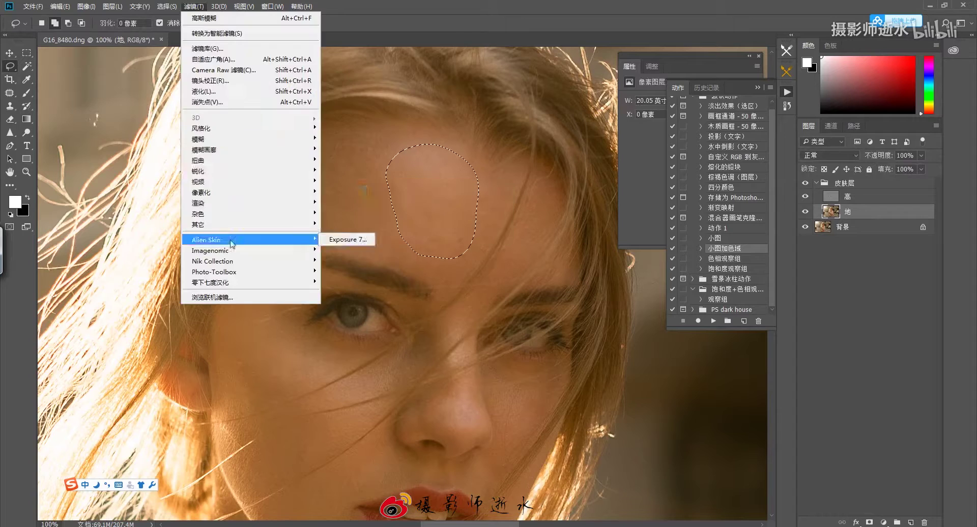
{"action": "left_click", "coordinate": [349, 171]}
{"action": "left_click_drag", "start_coordinate": [504, 66], "coordinate": [660, 99]}
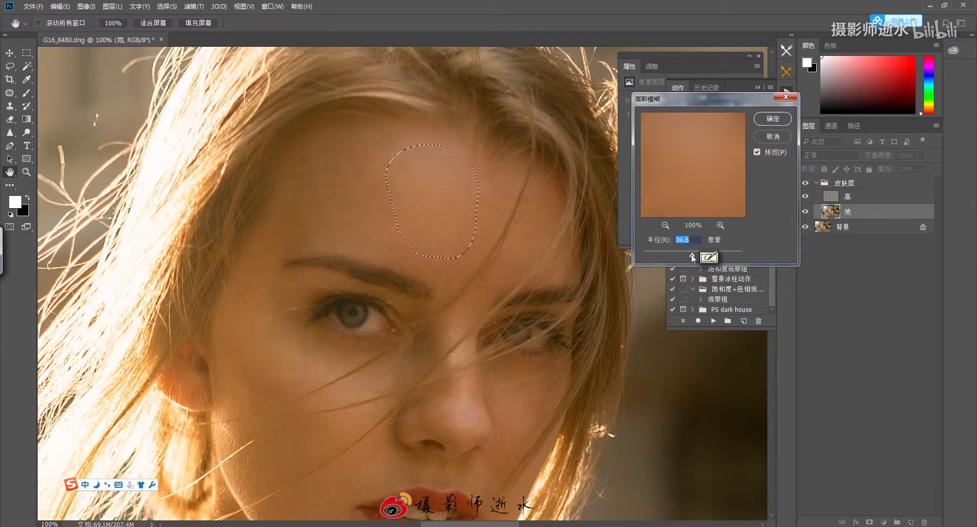
{"action": "key", "text": "Return"}
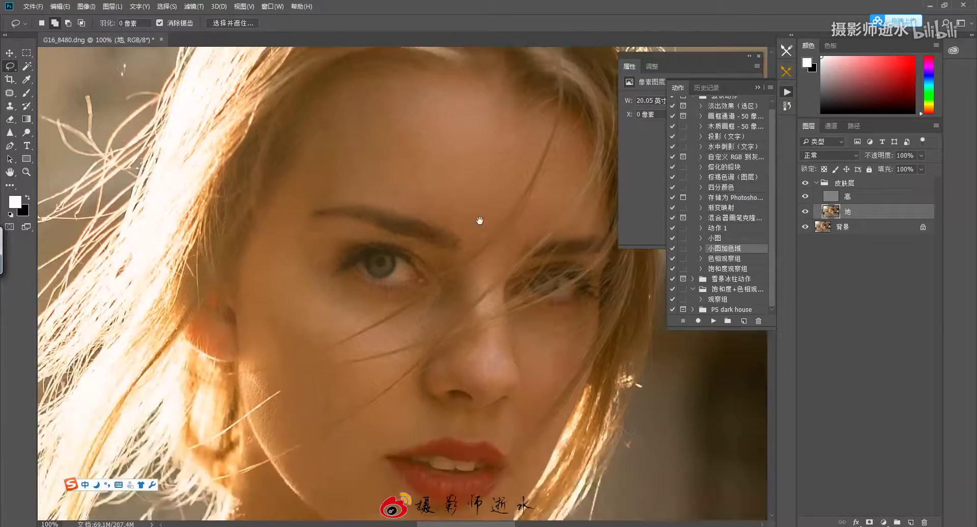
Feather and blur further uneven patches on the forehead, temple, cheek, chin and nose.
{"action": "mouse_move", "coordinate": [442, 229]}
{"action": "left_mouse_down"}
{"action": "mouse_move", "coordinate": [312, 209]}
{"action": "mouse_move", "coordinate": [446, 237]}
{"action": "left_mouse_up"}
{"action": "key", "text": "shift+F6"}
{"action": "key", "text": "Return"}
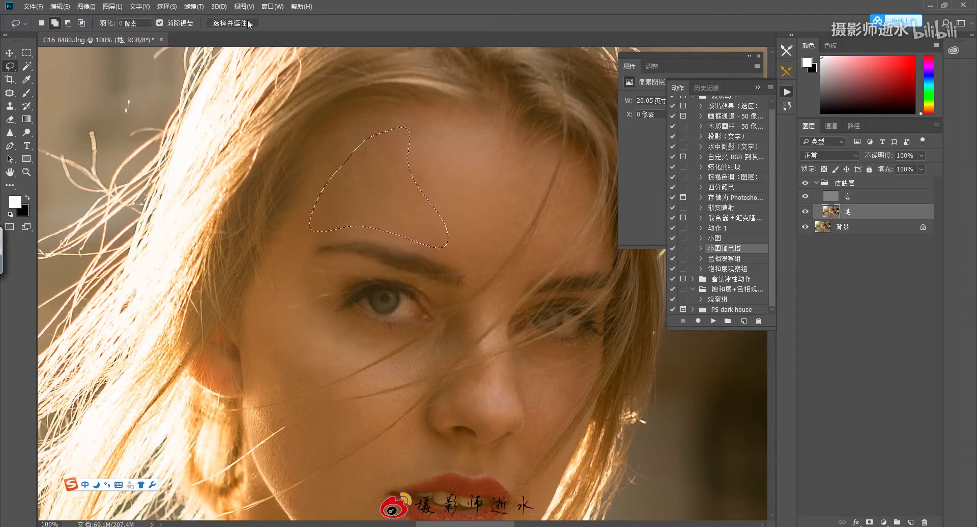
{"action": "left_click_drag", "start_coordinate": [433, 157], "coordinate": [477, 75]}
{"action": "left_click_drag", "start_coordinate": [322, 198], "coordinate": [318, 326]}
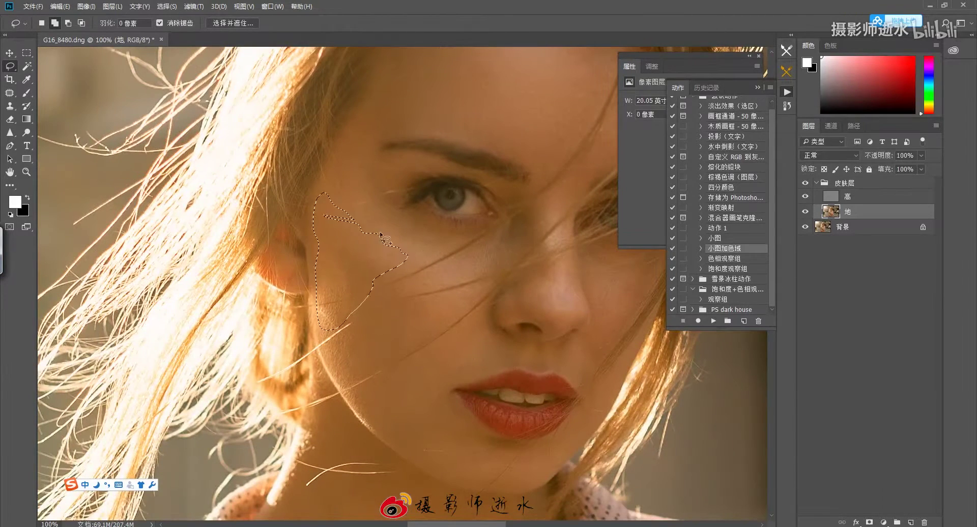
{"action": "left_click", "coordinate": [191, 6]}
{"action": "left_click", "coordinate": [203, 18]}
{"action": "left_click_drag", "start_coordinate": [451, 245], "coordinate": [419, 251]}
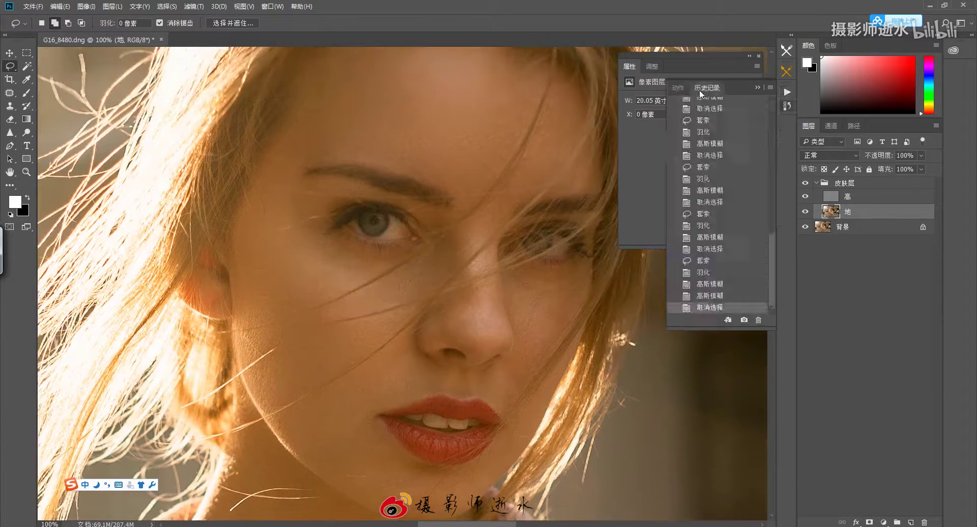
{"action": "left_click_drag", "start_coordinate": [416, 248], "coordinate": [376, 292]}
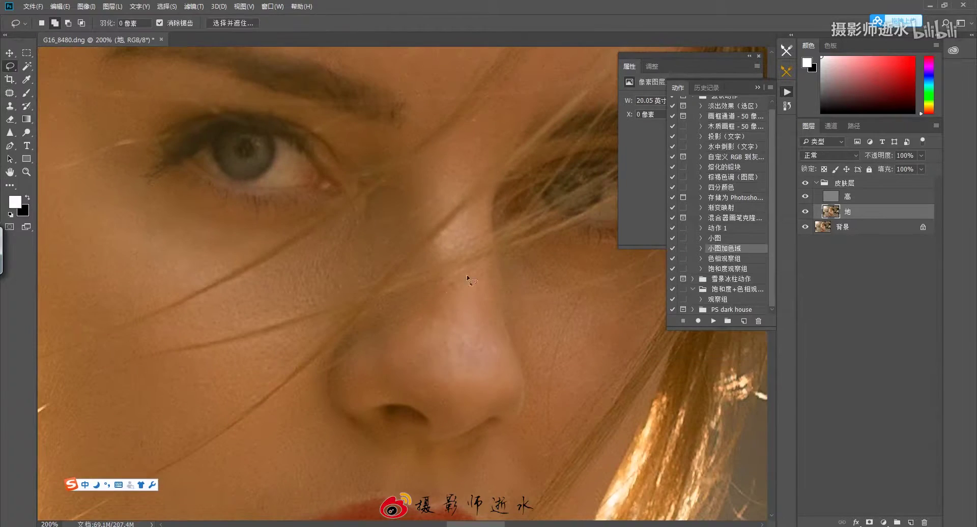
{"action": "left_click_drag", "start_coordinate": [466, 304], "coordinate": [460, 306]}
{"action": "key", "text": "shift+F6"}
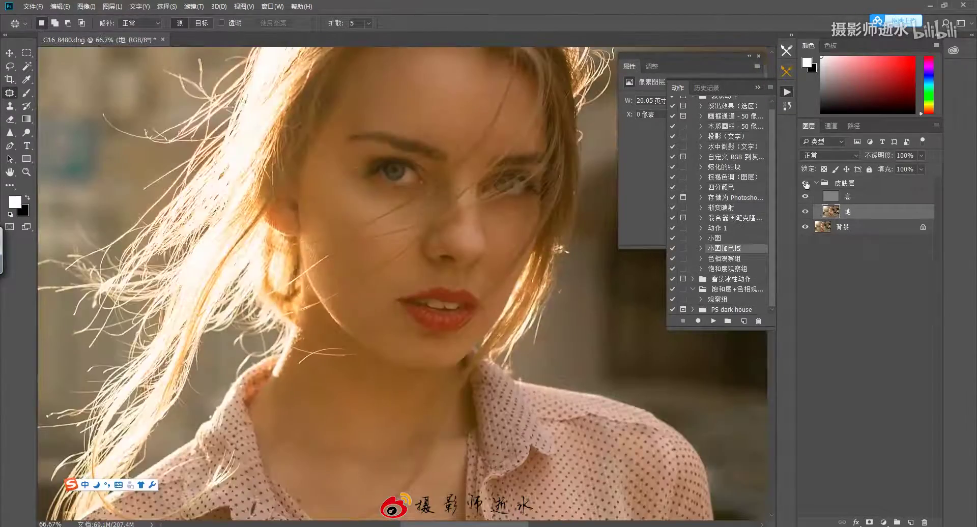
Toggle the skin group to compare before and after around the eye and cheek, then reselect 地.
{"action": "left_click", "coordinate": [806, 182]}
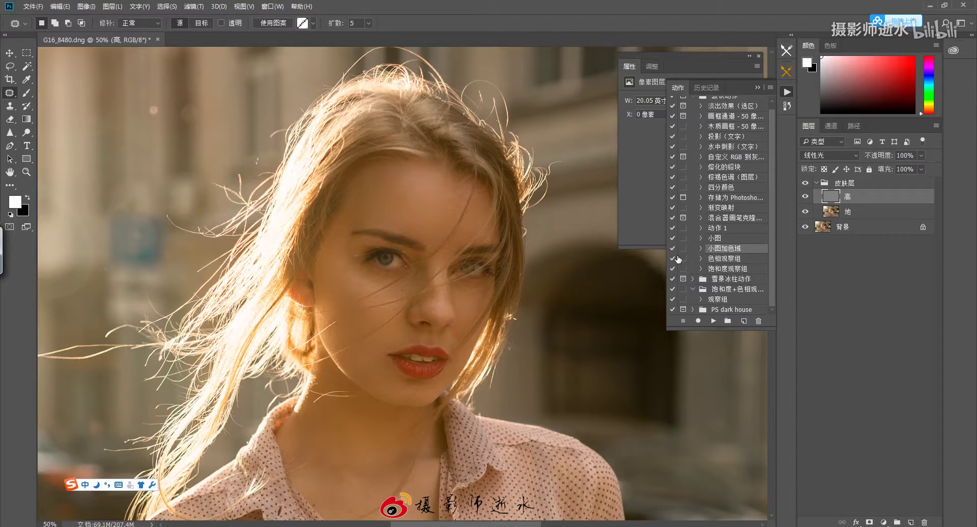
{"action": "key", "text": "ctrl+minus"}
{"action": "key", "text": "ctrl+minus"}
{"action": "key", "text": "ctrl+minus"}
{"action": "scroll", "coordinate": [422, 240], "scroll_direction": "up", "scroll_amount": 2}
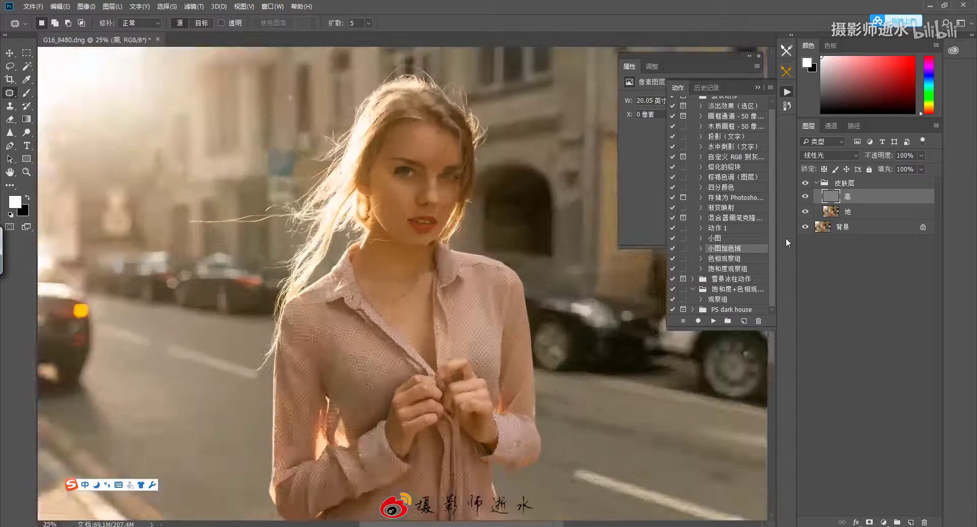
{"action": "scroll", "coordinate": [524, 342], "scroll_direction": "up", "scroll_amount": 2}
{"action": "scroll", "coordinate": [498, 342], "scroll_direction": "up", "scroll_amount": 2}
{"action": "scroll", "coordinate": [483, 283], "scroll_direction": "up", "scroll_amount": 2}
{"action": "left_click_drag", "start_coordinate": [483, 284], "coordinate": [456, 343]}
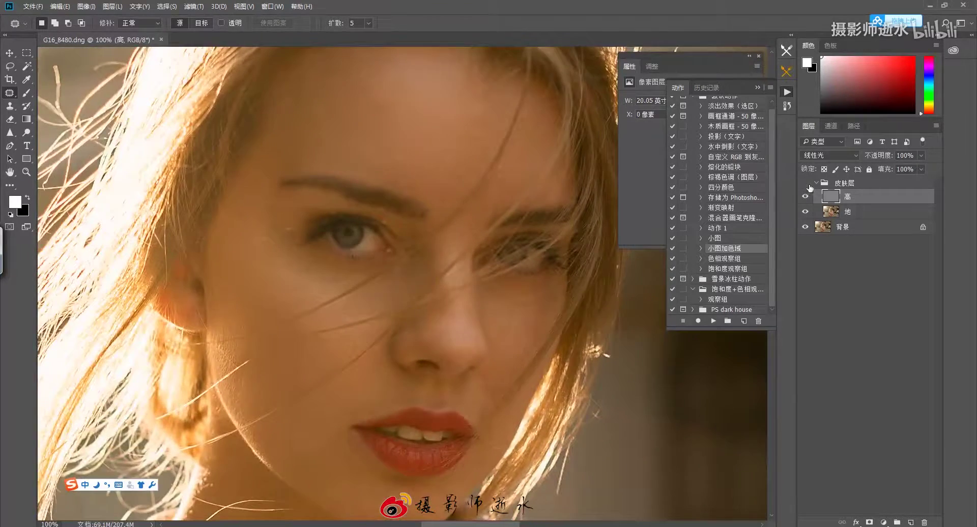
{"action": "scroll", "coordinate": [405, 286], "scroll_direction": "up", "scroll_amount": 2}
{"action": "scroll", "coordinate": [412, 335], "scroll_direction": "down", "scroll_amount": 2}
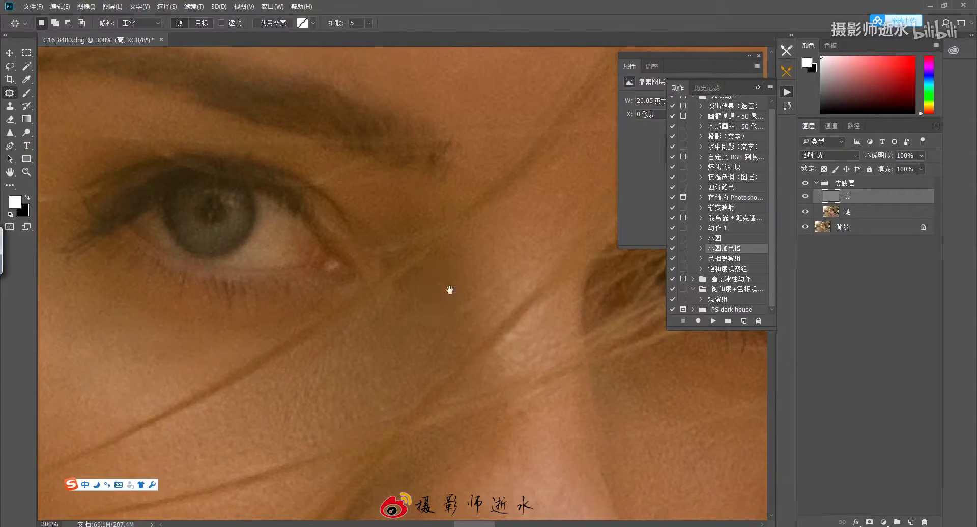
{"action": "scroll", "coordinate": [408, 301], "scroll_direction": "down", "scroll_amount": 1}
{"action": "scroll", "coordinate": [458, 262], "scroll_direction": "down", "scroll_amount": 2}
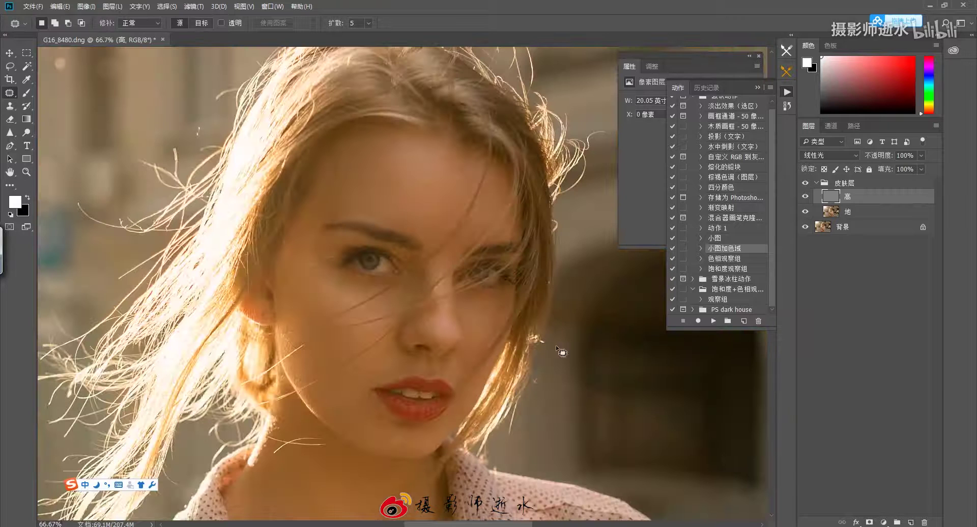
{"action": "left_click", "coordinate": [859, 212]}
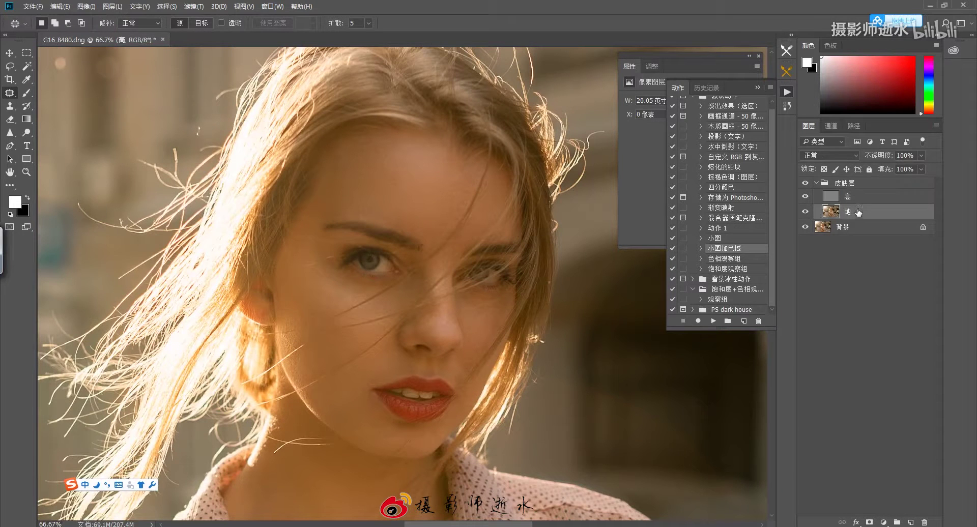
Add a new layer above 地 and brush on skin tones sampled from the forehead and mouth.
{"action": "left_click", "coordinate": [910, 522]}
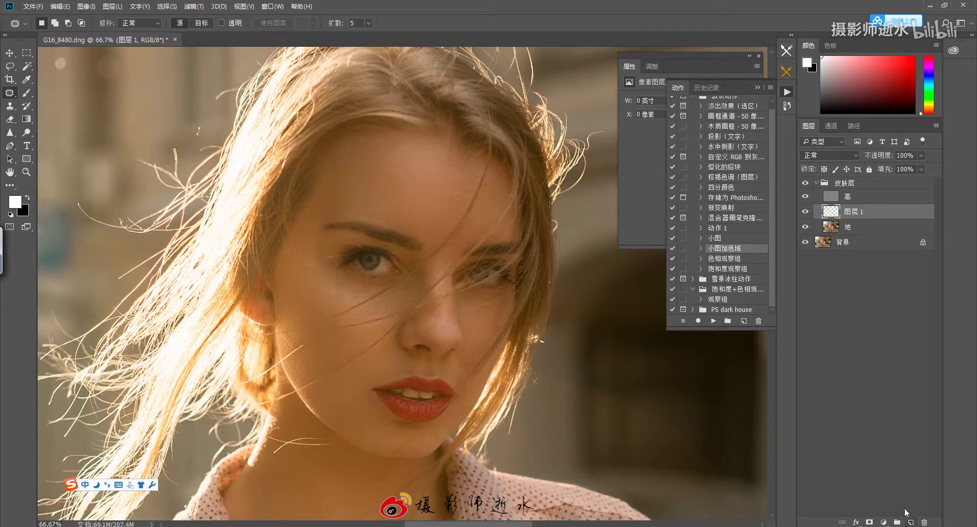
{"action": "left_click", "coordinate": [26, 95]}
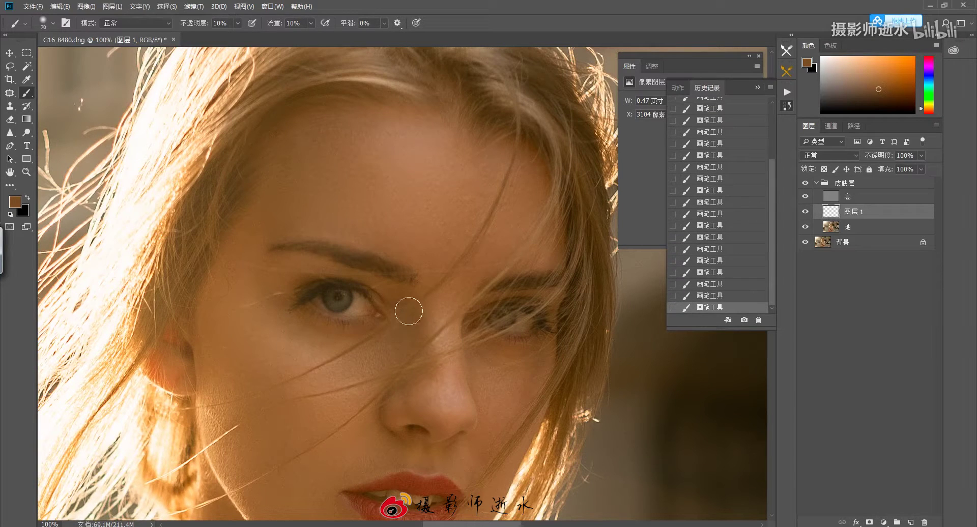
{"action": "left_click", "coordinate": [404, 150], "text": "alt"}
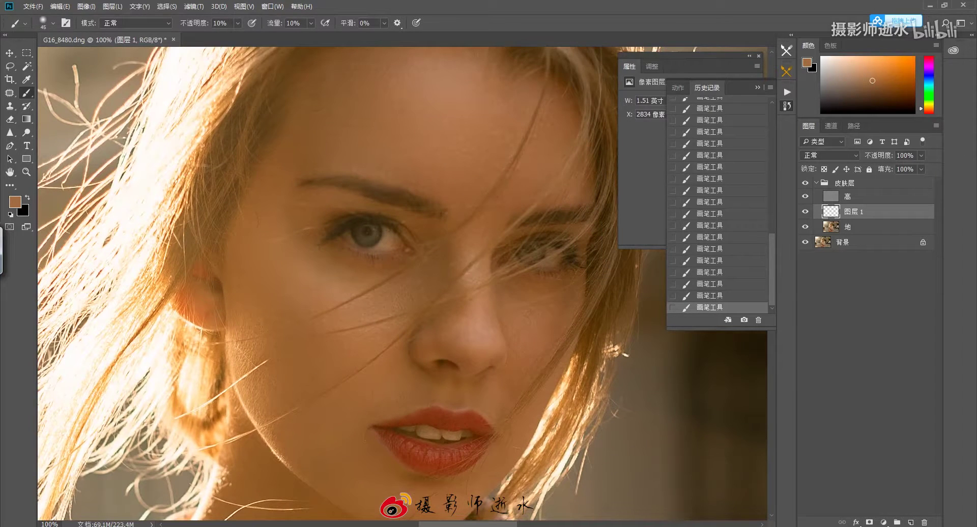
{"action": "scroll", "coordinate": [499, 353], "scroll_direction": "down", "scroll_amount": 1}
{"action": "scroll", "coordinate": [500, 353], "scroll_direction": "down", "scroll_amount": 1}
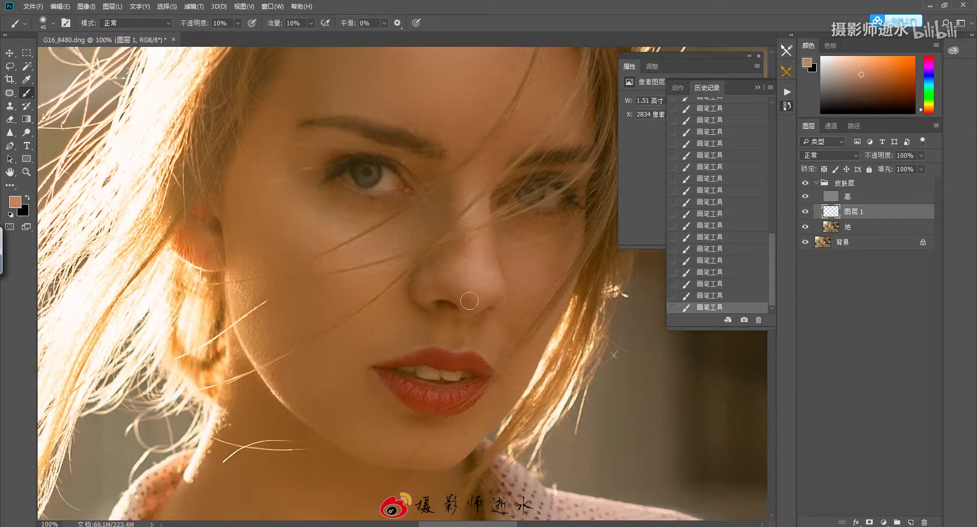
{"action": "scroll", "coordinate": [529, 239], "scroll_direction": "down", "scroll_amount": 1}
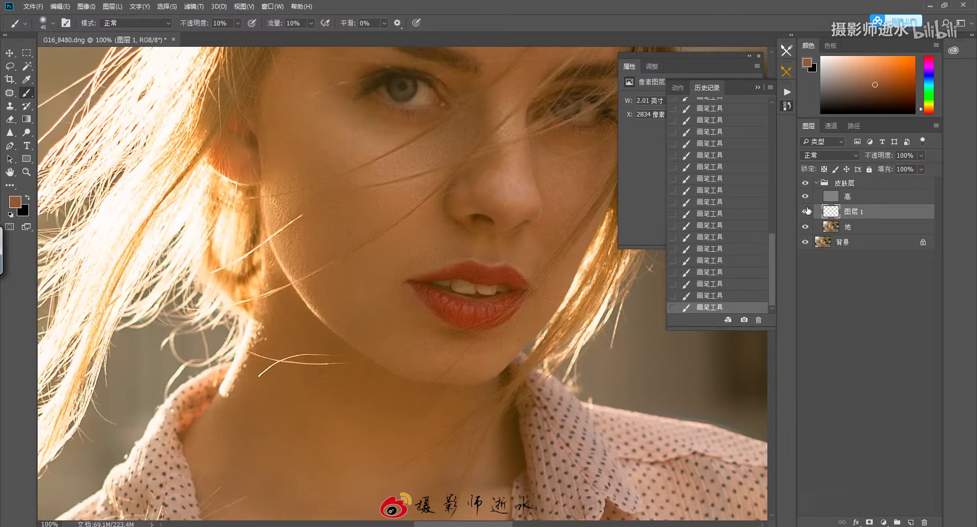
{"action": "left_click", "coordinate": [504, 168], "text": "alt"}
{"action": "left_click_drag", "start_coordinate": [442, 257], "coordinate": [441, 265]}
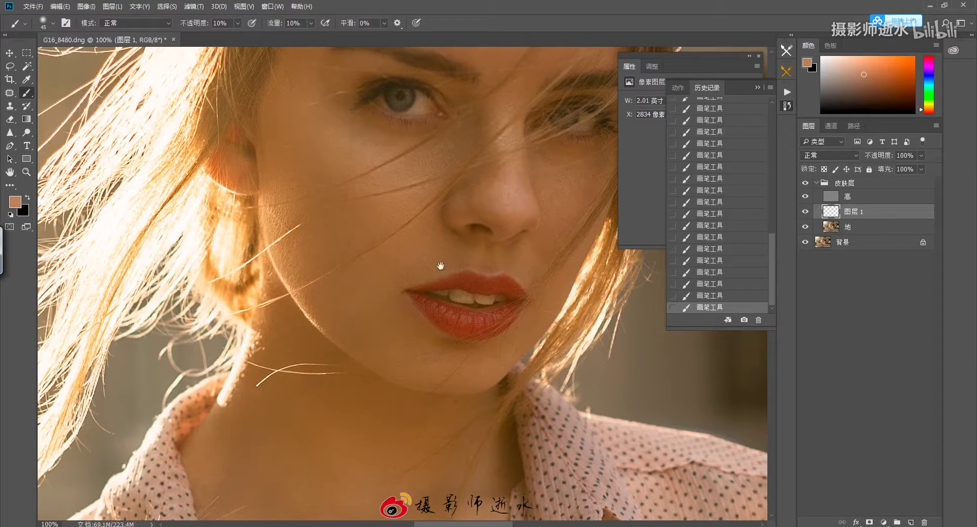
{"action": "left_click", "coordinate": [332, 255], "text": "alt"}
{"action": "scroll", "coordinate": [436, 386], "scroll_direction": "down", "scroll_amount": 2}
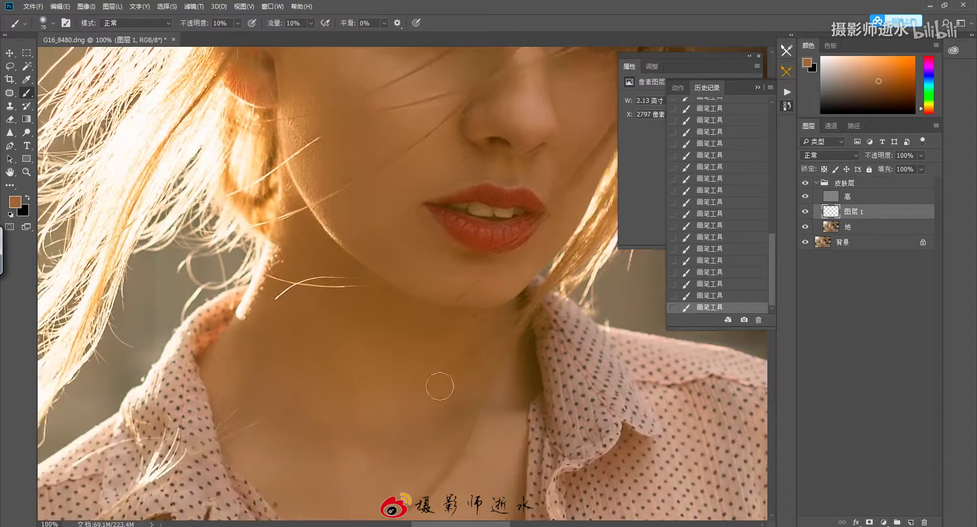
{"action": "scroll", "coordinate": [436, 386], "scroll_direction": "down", "scroll_amount": 1}
Raise brush opacity and flow to 15%, resize the brush, and keep painting sampled skin tones.
{"action": "key", "text": "1"}
{"action": "key", "text": "3"}
{"action": "key", "text": "bracketright"}
{"action": "key", "text": "bracketright"}
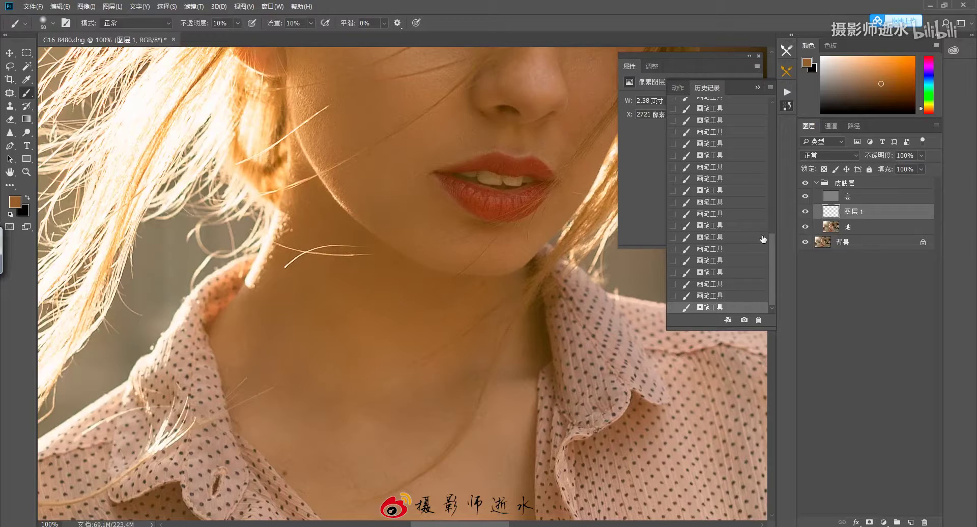
{"action": "scroll", "coordinate": [433, 314], "scroll_direction": "up", "scroll_amount": 2}
{"action": "key", "text": "shift+1"}
{"action": "key", "text": "shift+5"}
{"action": "left_click", "coordinate": [441, 432], "text": "alt"}
{"action": "scroll", "coordinate": [422, 374], "scroll_direction": "down", "scroll_amount": 5}
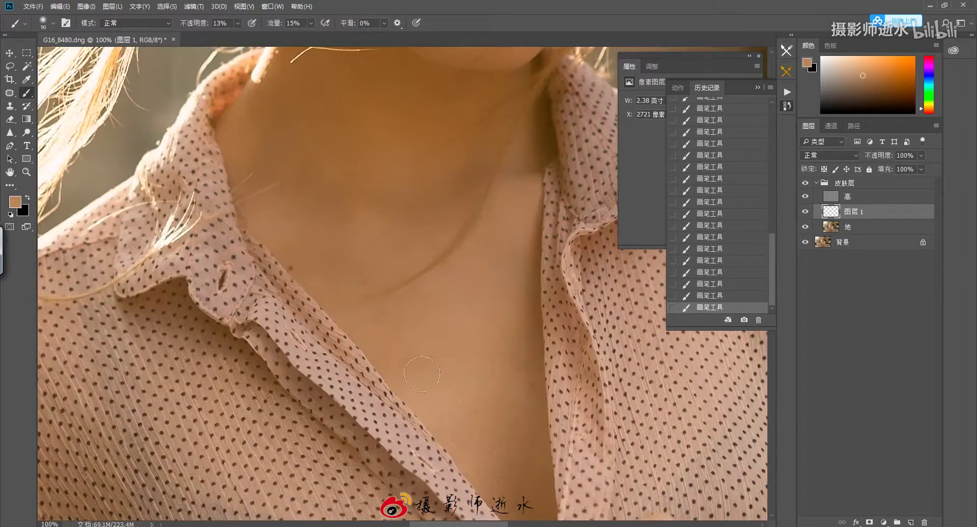
{"action": "left_click", "coordinate": [534, 386], "text": "alt"}
{"action": "scroll", "coordinate": [533, 387], "scroll_direction": "down", "scroll_amount": 3}
{"action": "scroll", "coordinate": [463, 234], "scroll_direction": "up", "scroll_amount": 3}
{"action": "scroll", "coordinate": [462, 233], "scroll_direction": "up", "scroll_amount": 7}
{"action": "key", "text": "bracketleft"}
{"action": "key", "text": "bracketleft"}
{"action": "scroll", "coordinate": [525, 300], "scroll_direction": "up", "scroll_amount": 2}
{"action": "left_click", "coordinate": [484, 268], "text": "alt"}
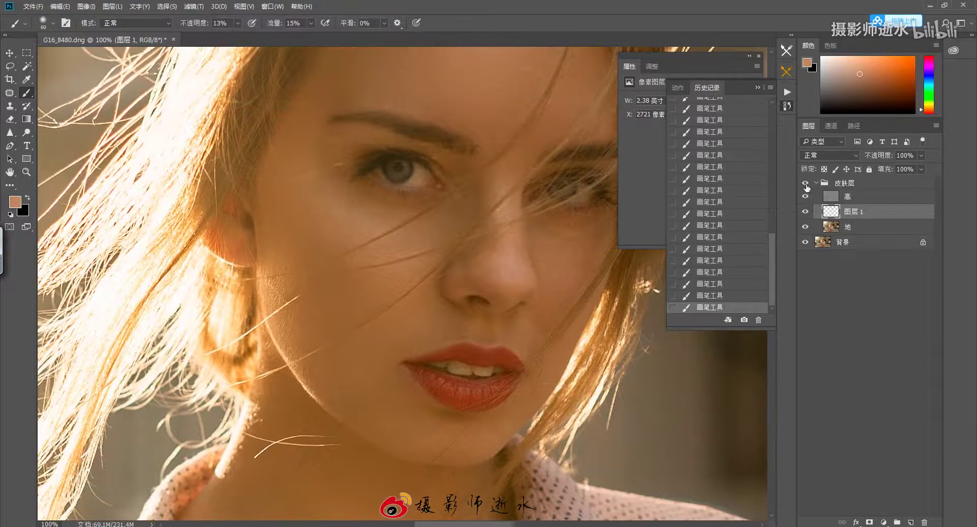
{"action": "key", "text": "ctrl+minus"}
{"action": "key", "text": "ctrl+minus"}
{"action": "key", "text": "ctrl+minus"}
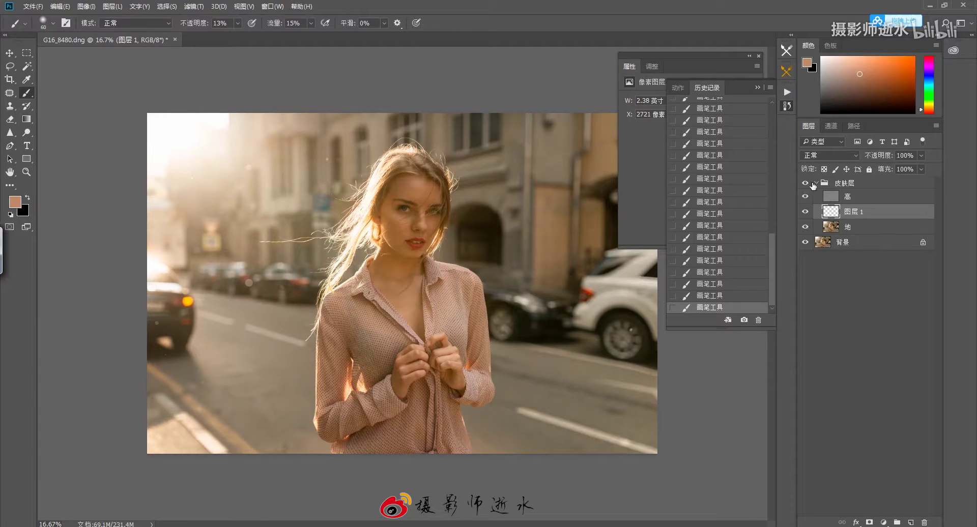
Collapse the 皮肤层 group and stamp all visible layers into a new merged layer.
{"action": "left_click", "coordinate": [815, 184]}
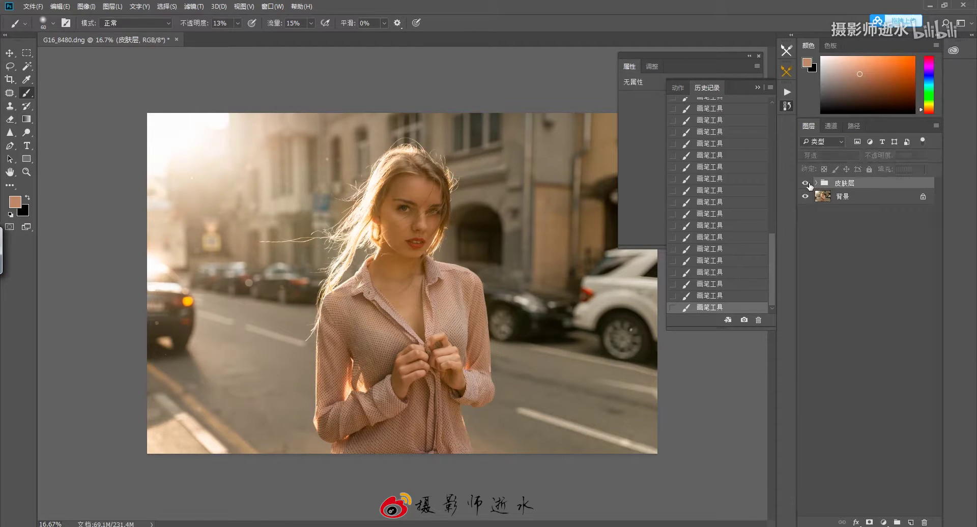
{"action": "key", "text": "ctrl+plus"}
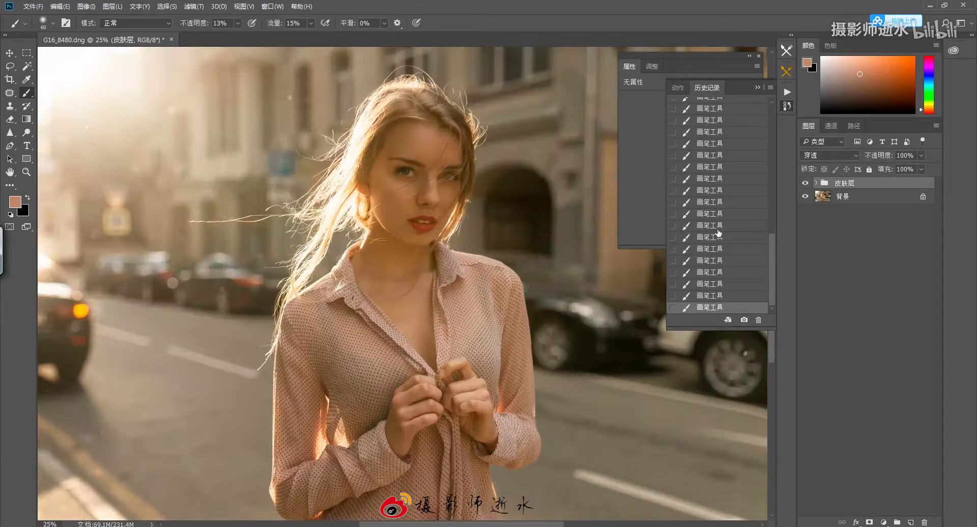
{"action": "key", "text": "ctrl+shift+alt+e"}
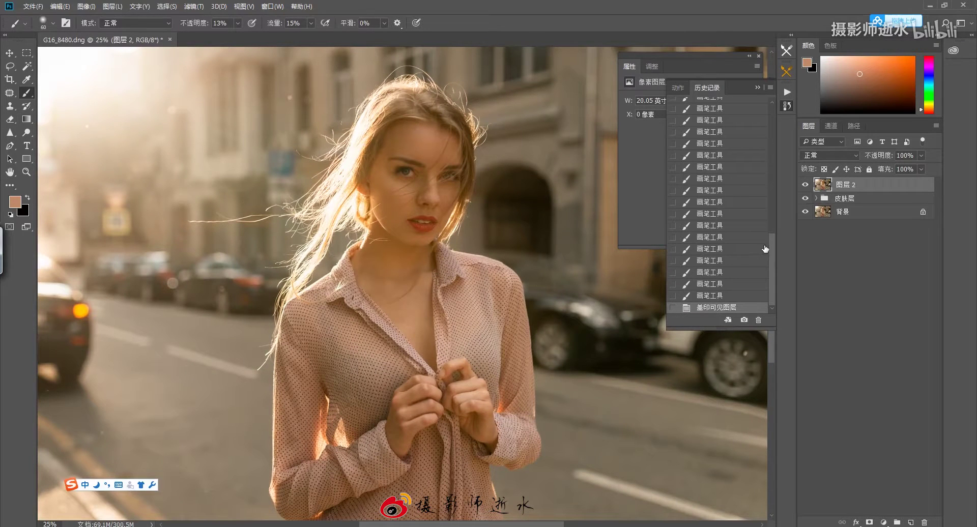
Open Liquify and size the Forward Warp brush between 800 and 175 while zooming into the face.
{"action": "key", "text": "ctrl+shift+x"}
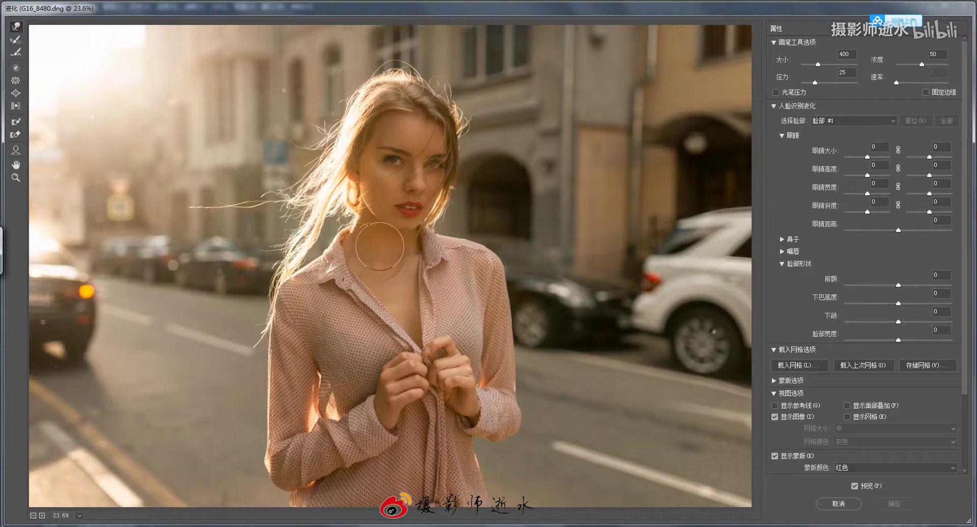
{"action": "key", "text": "bracketright"}
{"action": "key", "text": "bracketright"}
{"action": "key", "text": "bracketright"}
{"action": "key", "text": "bracketleft"}
{"action": "key", "text": "bracketleft"}
{"action": "key", "text": "bracketleft"}
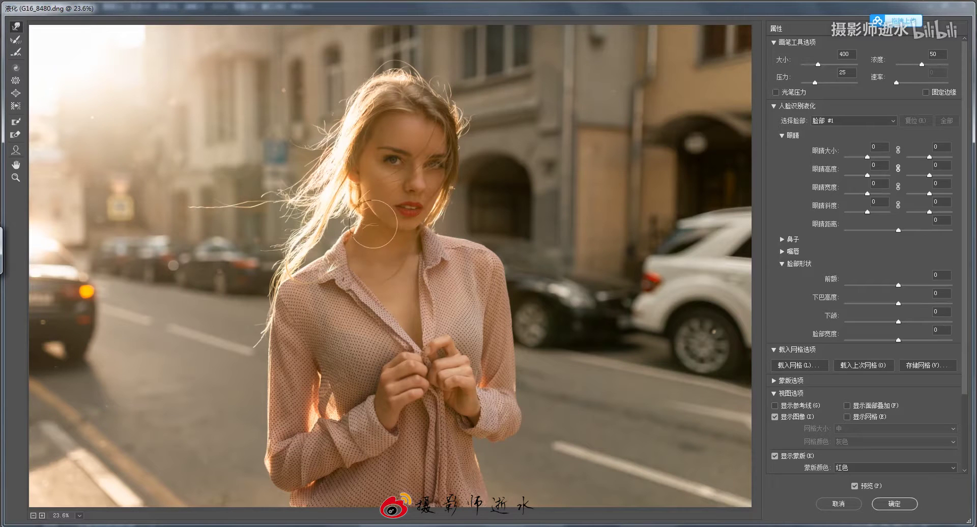
{"action": "key", "text": "bracketright"}
{"action": "key", "text": "bracketright"}
{"action": "key", "text": "bracketright"}
{"action": "key", "text": "bracketright"}
{"action": "key", "text": "bracketleft"}
{"action": "key", "text": "bracketleft"}
{"action": "key", "text": "bracketleft"}
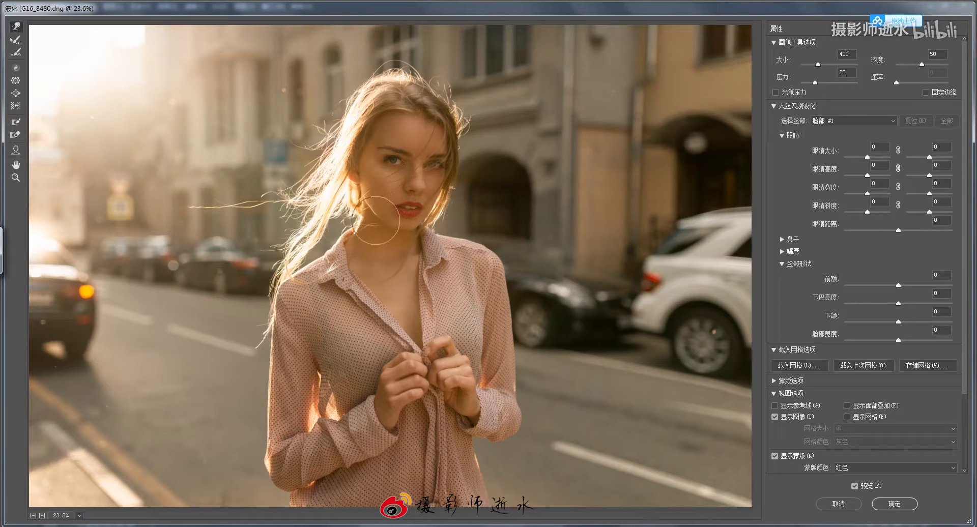
{"action": "key", "text": "bracketleft"}
{"action": "key", "text": "bracketleft"}
{"action": "key", "text": "bracketleft"}
{"action": "key", "text": "bracketleft"}
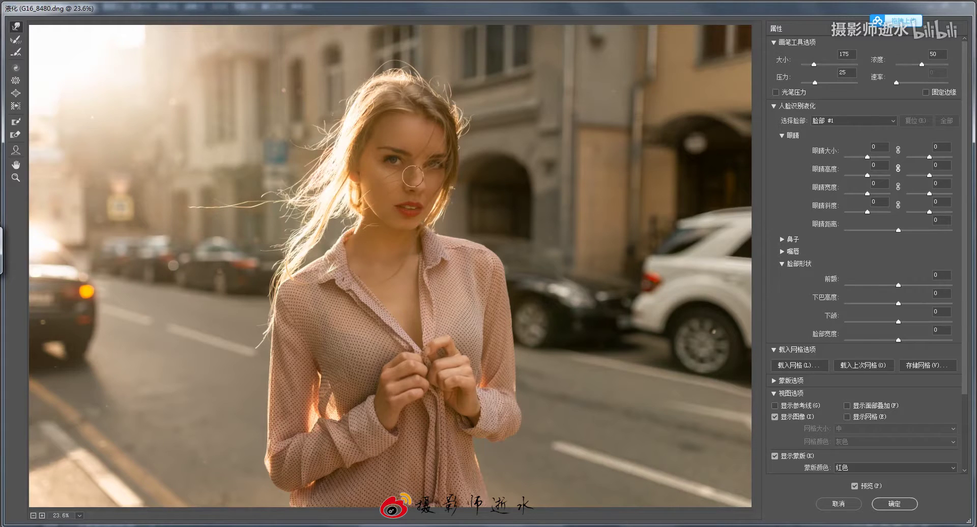
{"action": "key", "text": "ctrl+plus"}
{"action": "key", "text": "ctrl+plus"}
{"action": "left_click", "coordinate": [405, 180], "text": "ctrl"}
{"action": "key", "text": "bracketleft"}
{"action": "key", "text": "bracketleft"}
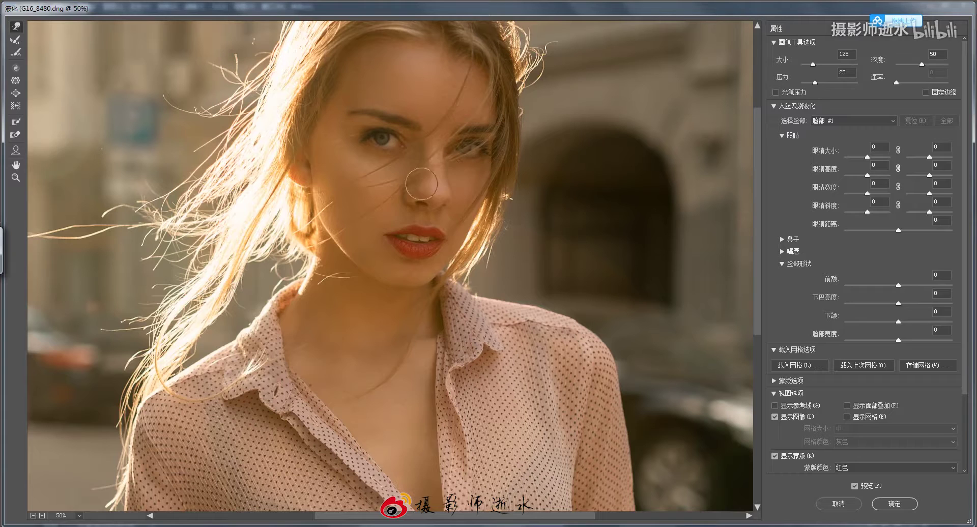
Reshape the jawline with Forward Warp, compare with Preview off, and apply the Liquify.
{"action": "key", "text": "bracketleft"}
{"action": "key", "text": "bracketleft"}
{"action": "key", "text": "bracketright"}
{"action": "key", "text": "bracketright"}
{"action": "key", "text": "bracketright"}
{"action": "key", "text": "bracketleft"}
{"action": "key", "text": "bracketleft"}
{"action": "key", "text": "bracketleft"}
{"action": "key", "text": "bracketright"}
{"action": "key", "text": "bracketright"}
{"action": "key", "text": "bracketright"}
{"action": "key", "text": "bracketleft"}
{"action": "key", "text": "bracketleft"}
{"action": "key", "text": "bracketright"}
{"action": "key", "text": "bracketright"}
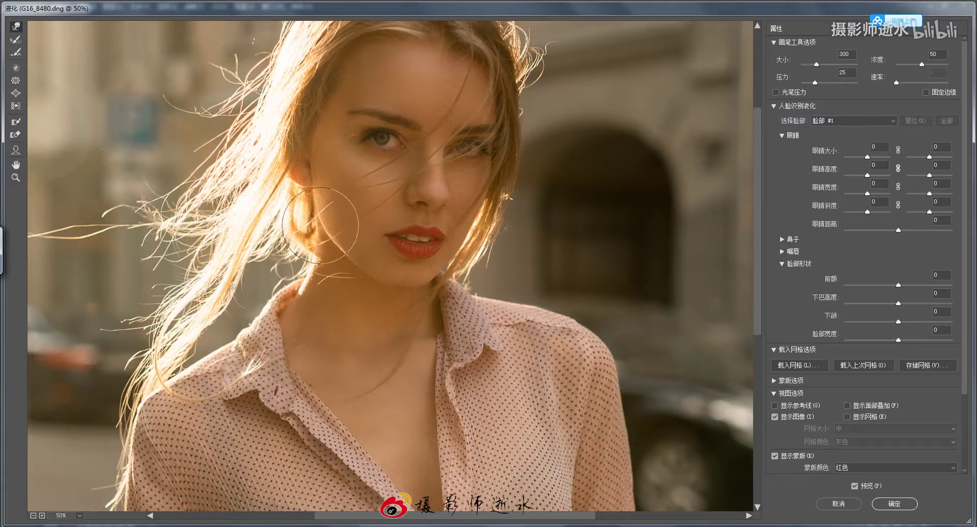
{"action": "left_click", "coordinate": [855, 487]}
{"action": "left_click", "coordinate": [855, 486]}
{"action": "key", "text": "bracketleft"}
{"action": "key", "text": "bracketleft"}
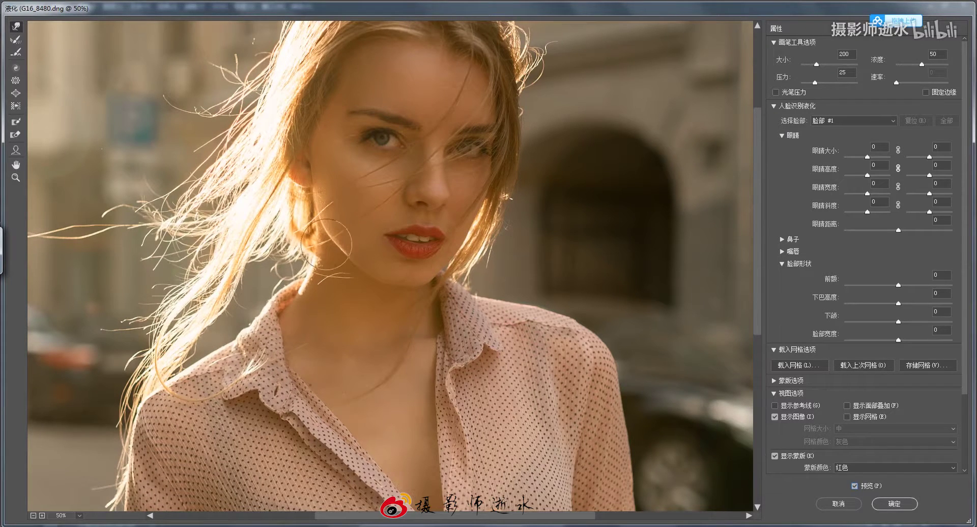
{"action": "left_click", "coordinate": [895, 504]}
Patch out two stray hair strands over the street background.
{"action": "scroll", "coordinate": [265, 188], "scroll_direction": "up", "scroll_amount": 2}
{"action": "scroll", "coordinate": [264, 188], "scroll_direction": "up", "scroll_amount": 3}
{"action": "mouse_move", "coordinate": [261, 184]}
{"action": "left_mouse_down"}
{"action": "mouse_move", "coordinate": [285, 214]}
{"action": "mouse_move", "coordinate": [326, 224]}
{"action": "left_mouse_up"}
{"action": "key", "text": "ctrl+d"}
{"action": "left_click_drag", "start_coordinate": [351, 193], "coordinate": [367, 224]}
{"action": "key", "text": "ctrl+d"}
{"action": "key", "text": "s"}
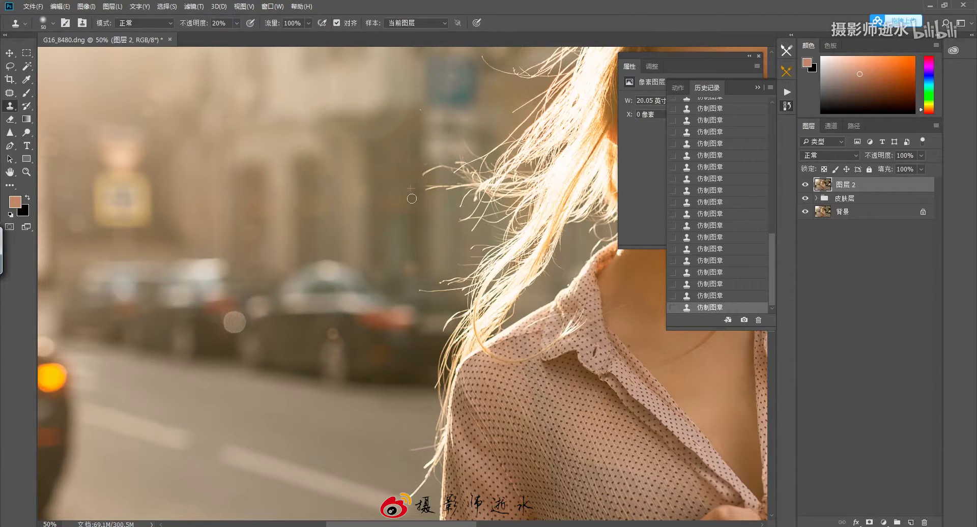
Zoom out to view the whole photo after cloning away the stray hairs.
{"action": "key", "text": "ctrl+minus"}
{"action": "key", "text": "ctrl+minus"}
{"action": "key", "text": "ctrl+minus"}
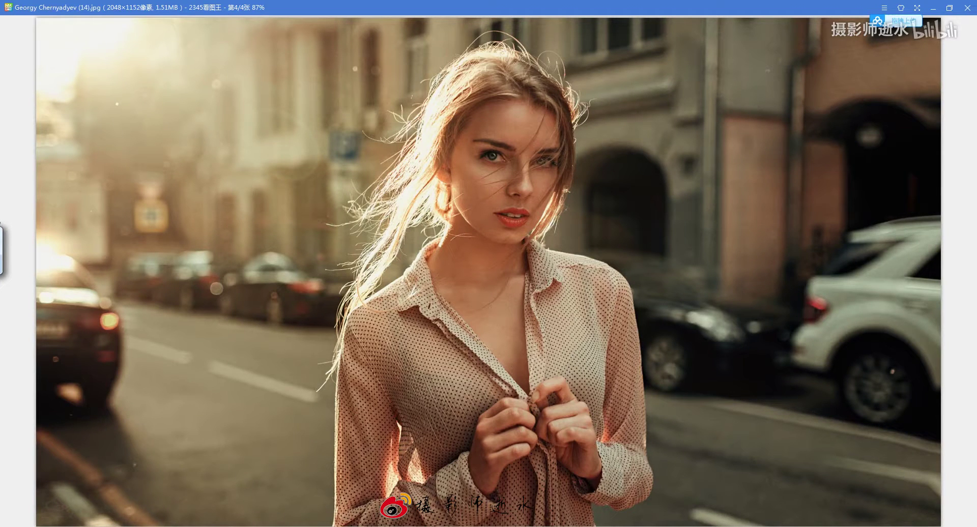
{"action": "scroll", "coordinate": [510, 268], "scroll_direction": "up", "scroll_amount": 2}
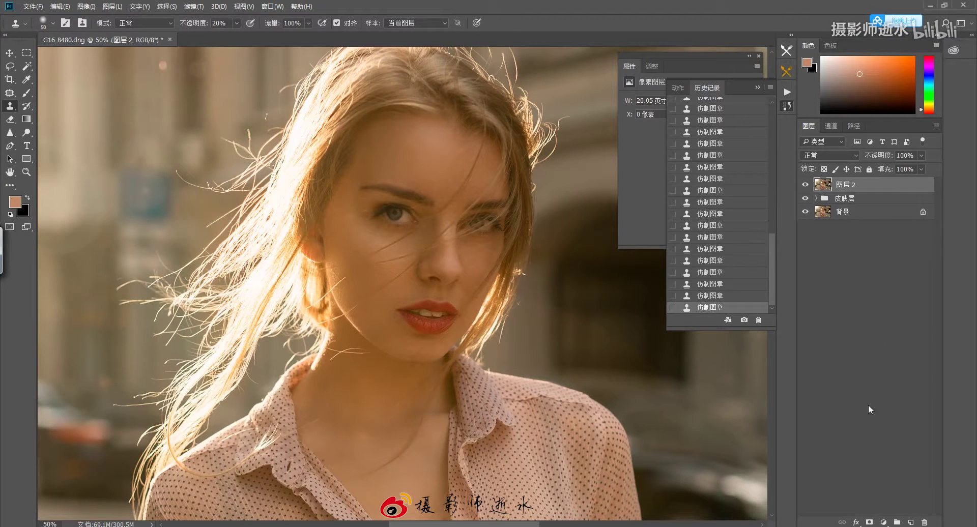
Add a Curves layer that raises the midtones, hidden behind an inverted black mask.
{"action": "left_click", "coordinate": [892, 519]}
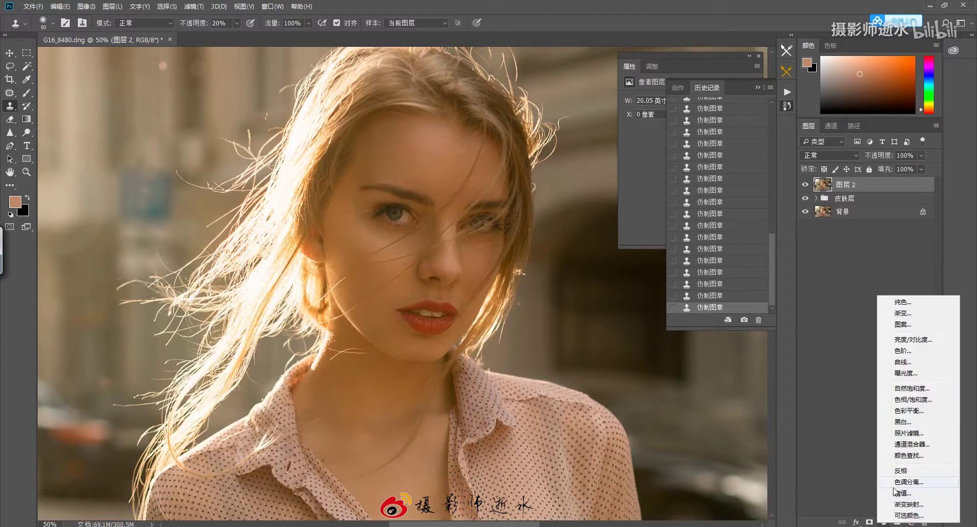
{"action": "left_click", "coordinate": [911, 366]}
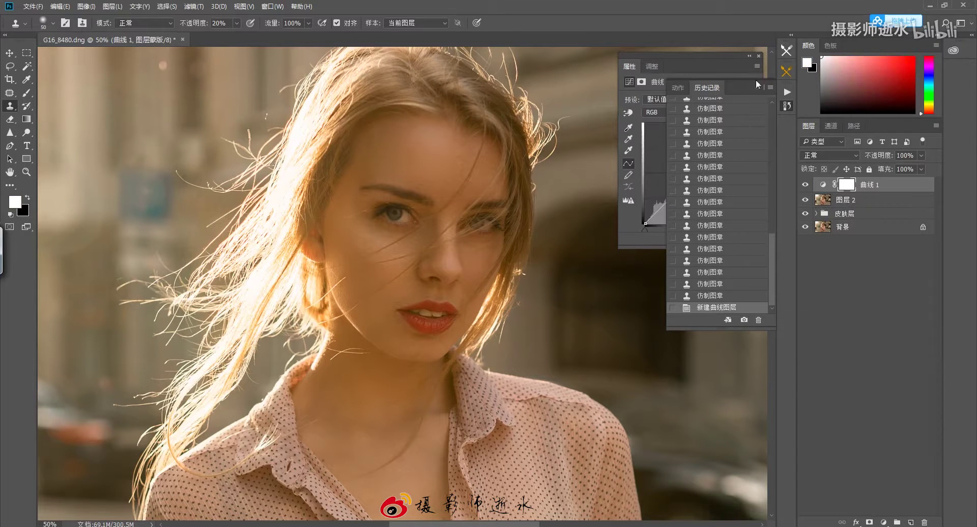
{"action": "left_click_drag", "start_coordinate": [695, 174], "coordinate": [695, 157]}
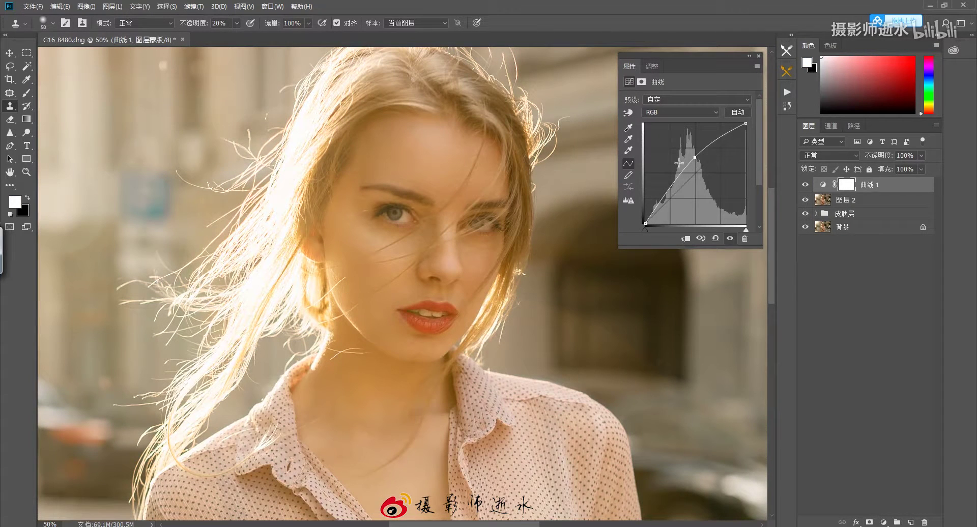
{"action": "key", "text": "ctrl+i"}
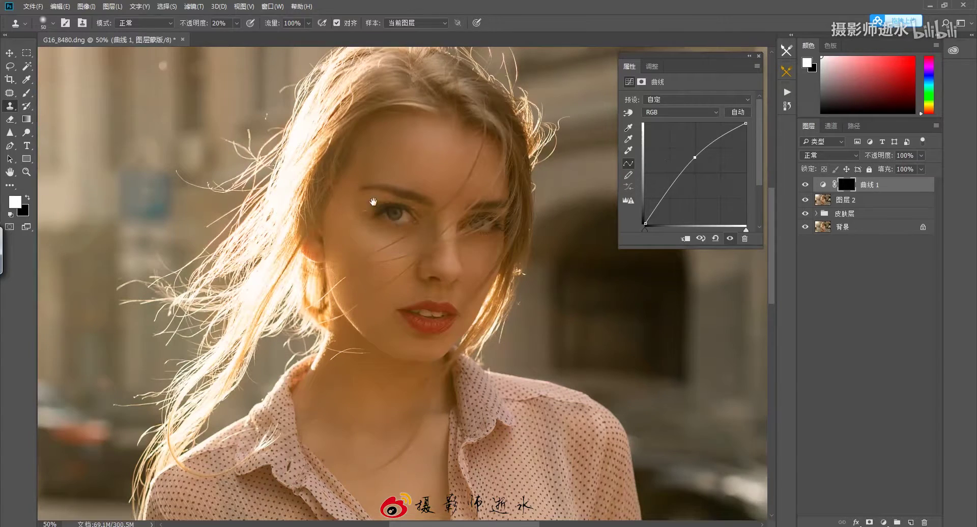
Paint white on the Curves mask to brighten the face and neck.
{"action": "scroll", "coordinate": [374, 202], "scroll_direction": "up", "scroll_amount": 2}
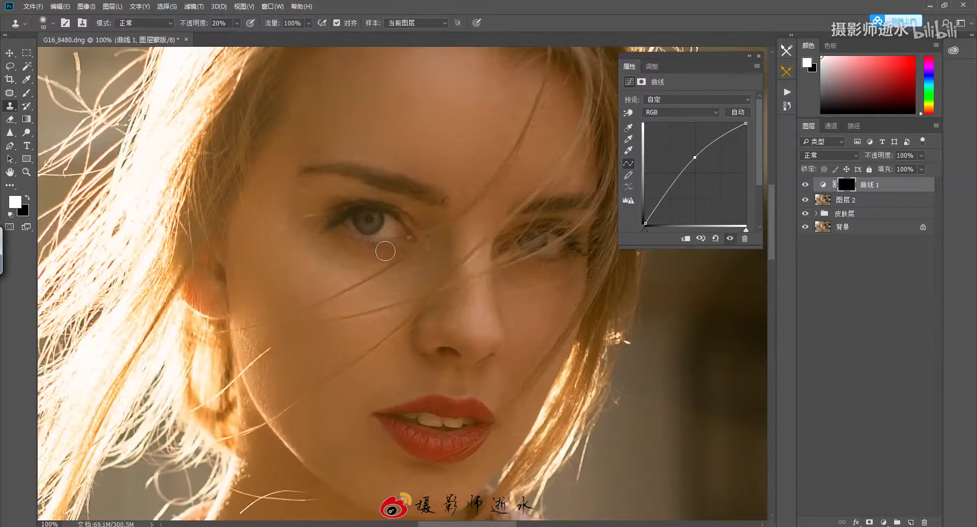
{"action": "key", "text": "b"}
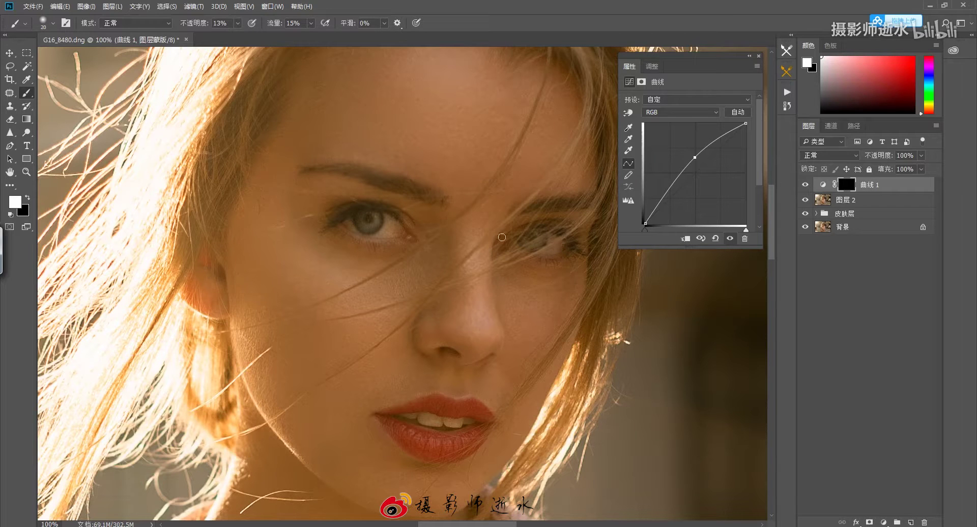
{"action": "key", "text": "bracketright"}
{"action": "key", "text": "bracketright"}
{"action": "key", "text": "bracketleft"}
{"action": "key", "text": "bracketright"}
{"action": "key", "text": "bracketleft"}
{"action": "key", "text": "bracketleft"}
{"action": "key", "text": "bracketleft"}
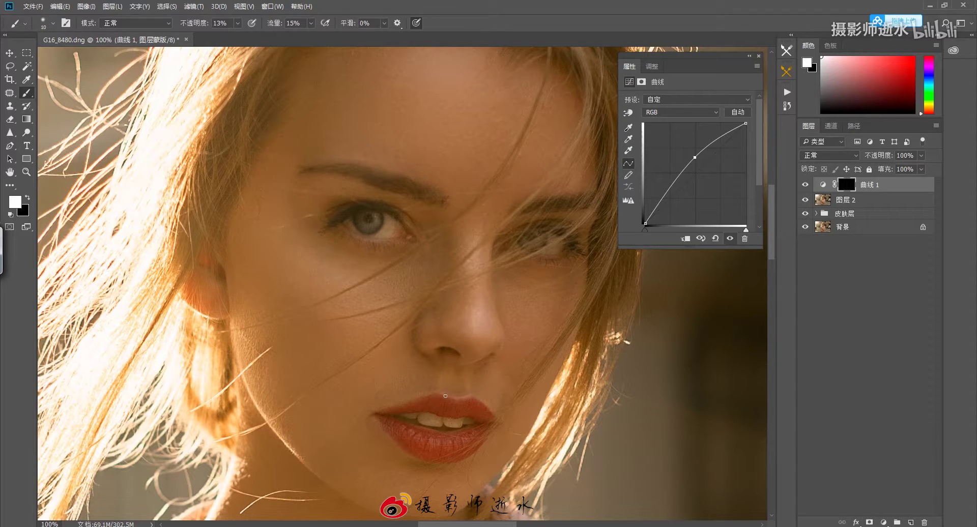
{"action": "key", "text": "bracketright"}
{"action": "key", "text": "bracketright"}
{"action": "key", "text": "bracketright"}
{"action": "key", "text": "bracketleft"}
{"action": "key", "text": "bracketleft"}
{"action": "key", "text": "bracketleft"}
{"action": "key", "text": "bracketright"}
{"action": "key", "text": "bracketright"}
{"action": "key", "text": "bracketright"}
{"action": "key", "text": "bracketleft"}
{"action": "key", "text": "bracketleft"}
{"action": "key", "text": "bracketleft"}
{"action": "key", "text": "bracketleft"}
{"action": "key", "text": "bracketleft"}
{"action": "key", "text": "bracketleft"}
{"action": "key", "text": "ctrl+minus"}
{"action": "key", "text": "ctrl+minus"}
{"action": "key", "text": "ctrl+minus"}
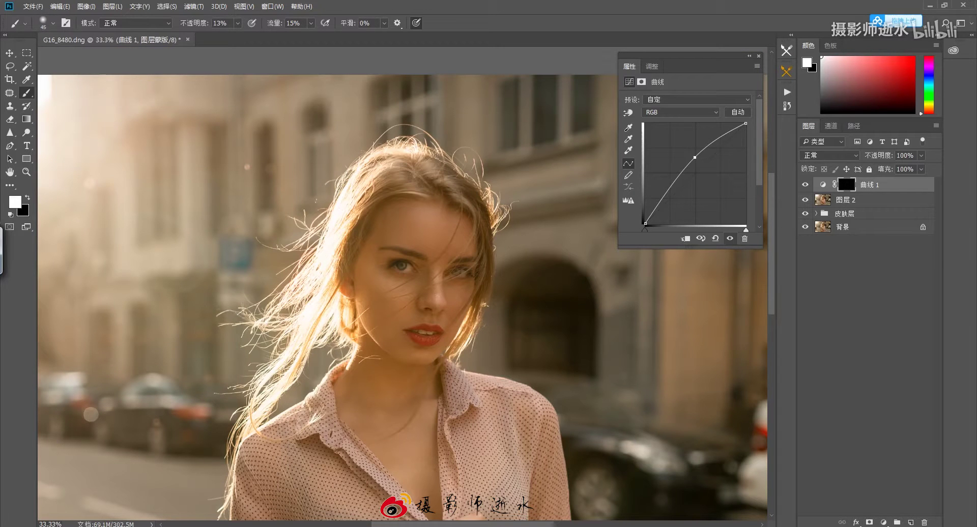
{"action": "key", "text": "bracketright"}
{"action": "key", "text": "bracketright"}
{"action": "key", "text": "bracketright"}
{"action": "key", "text": "bracketright"}
{"action": "key", "text": "bracketright"}
{"action": "key", "text": "bracketright"}
{"action": "left_click_drag", "start_coordinate": [452, 234], "coordinate": [371, 411]}
Feather the Curves mask to 1.9 px and stamp all visible layers onto a new layer.
{"action": "left_click", "coordinate": [642, 81]}
{"action": "left_click_drag", "start_coordinate": [626, 166], "coordinate": [638, 166]}
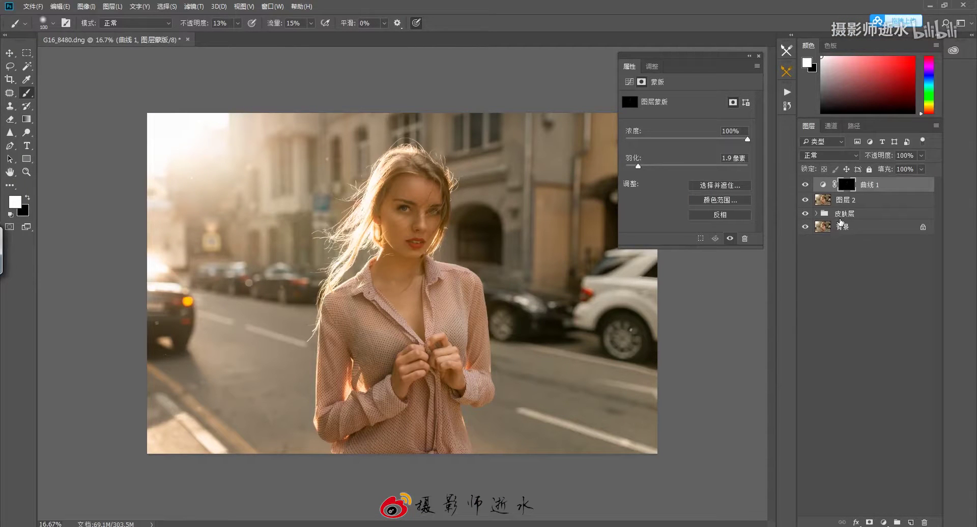
{"action": "key", "text": "ctrl+shift+alt+e"}
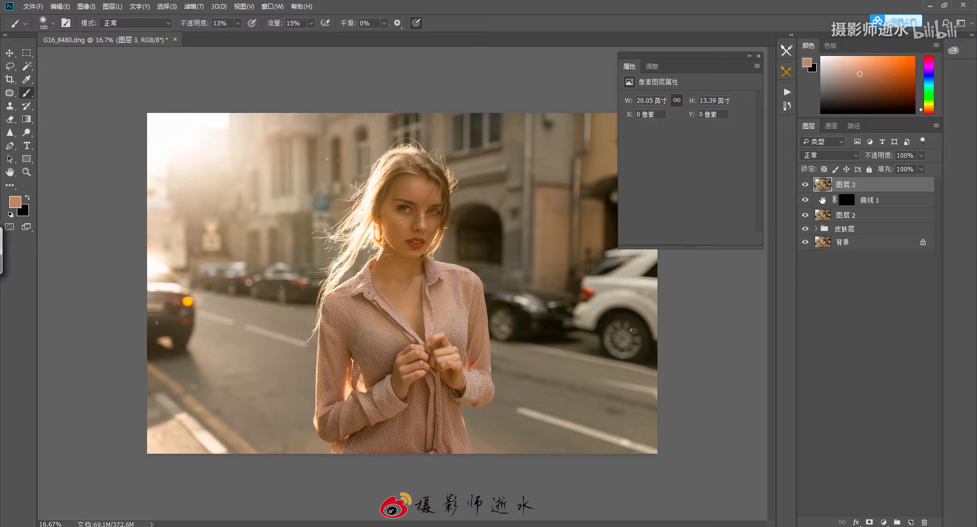
Launch Nik Collection's Color Efex Pro 4 from the Filter menu on merged layer 3.
{"action": "left_click", "coordinate": [194, 7]}
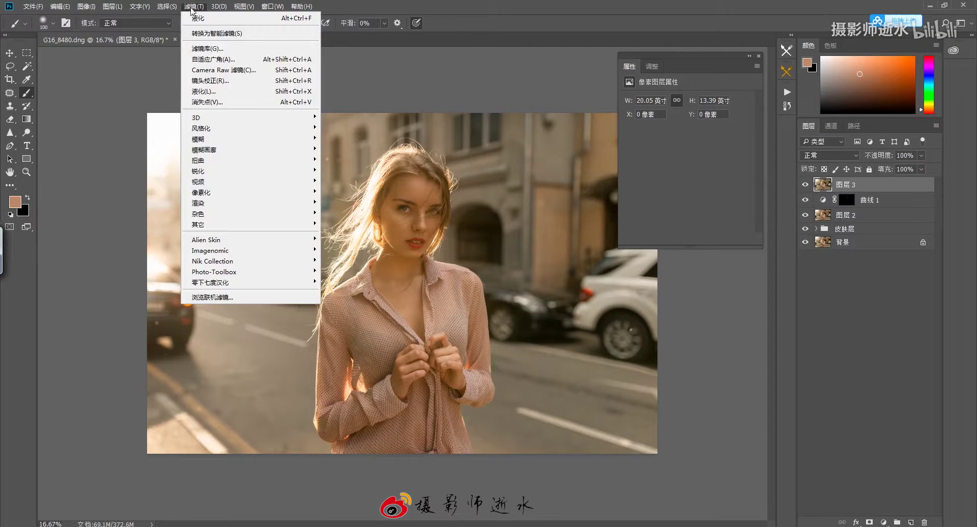
{"action": "mouse_move", "coordinate": [212, 261]}
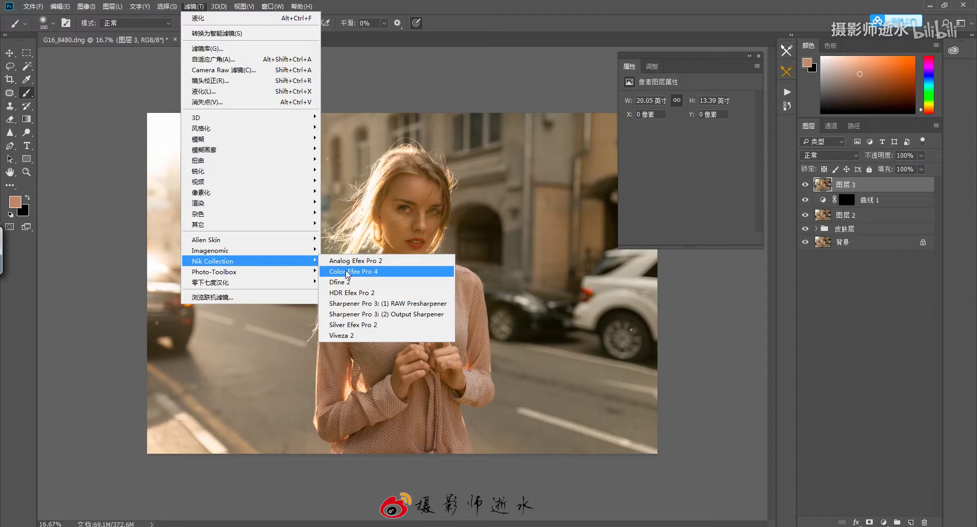
{"action": "left_click", "coordinate": [348, 274]}
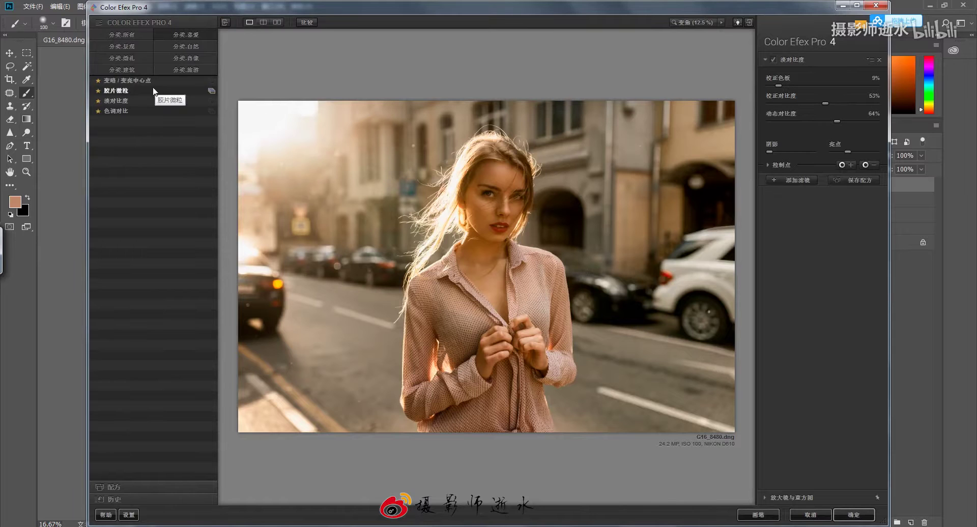
Reset Pro Contrast, set Correct Contrast 50% and Dynamic Contrast 70%, and add a filter slot.
{"action": "left_click", "coordinate": [131, 100]}
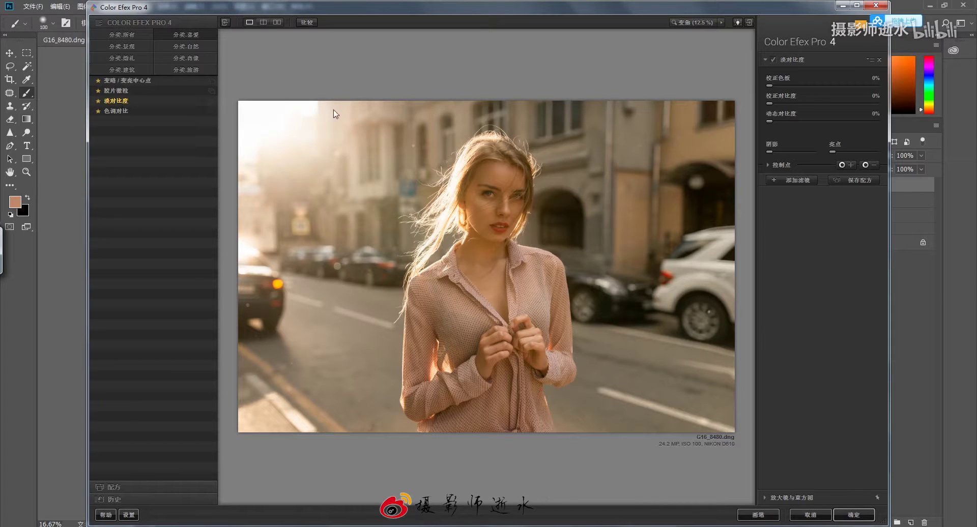
{"action": "mouse_move", "coordinate": [772, 103]}
{"action": "left_mouse_down"}
{"action": "mouse_move", "coordinate": [819, 105]}
{"action": "mouse_move", "coordinate": [793, 102]}
{"action": "left_mouse_up"}
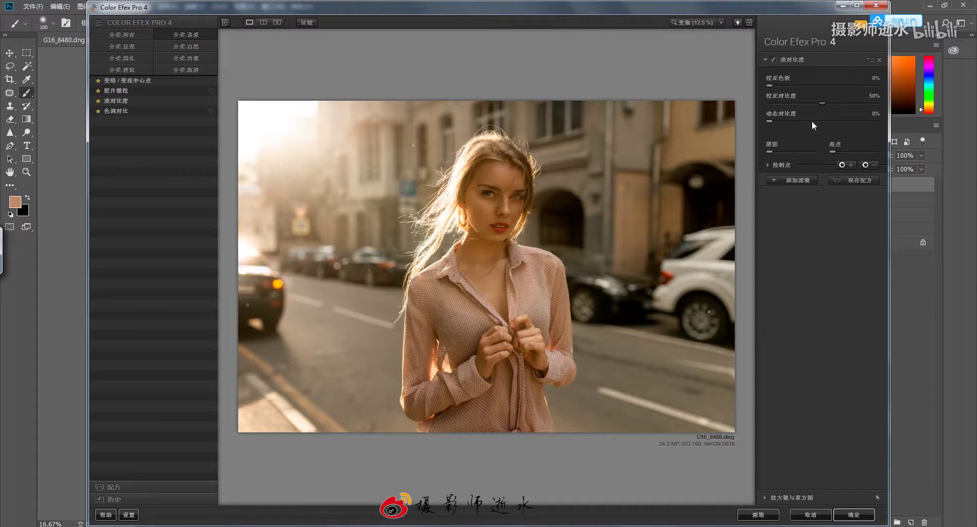
{"action": "mouse_move", "coordinate": [771, 120]}
{"action": "left_mouse_down"}
{"action": "mouse_move", "coordinate": [846, 121]}
{"action": "mouse_move", "coordinate": [809, 158]}
{"action": "mouse_move", "coordinate": [838, 152]}
{"action": "mouse_move", "coordinate": [776, 152]}
{"action": "left_mouse_up"}
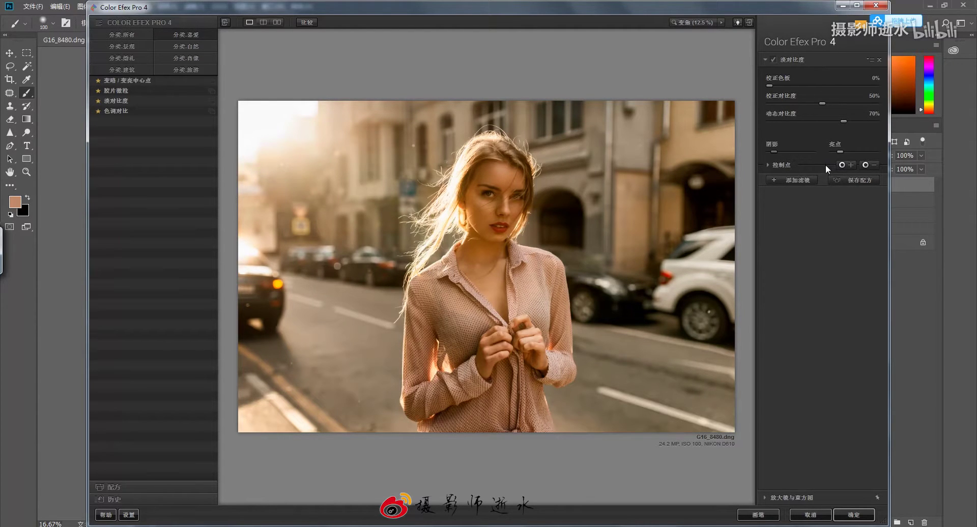
{"action": "left_click", "coordinate": [785, 180]}
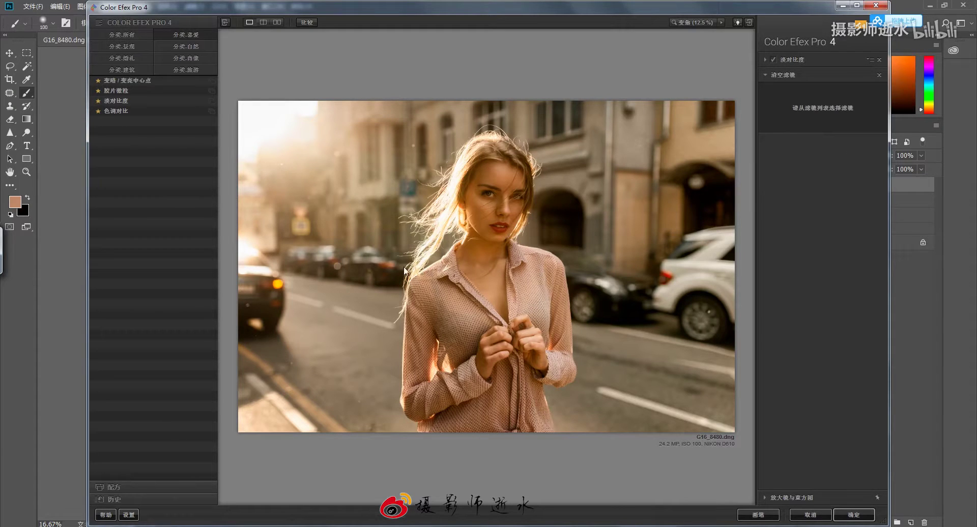
Add Darken/Lighten Center (centre 25%, border -50%, size 55%) and apply the grade.
{"action": "left_click", "coordinate": [140, 83]}
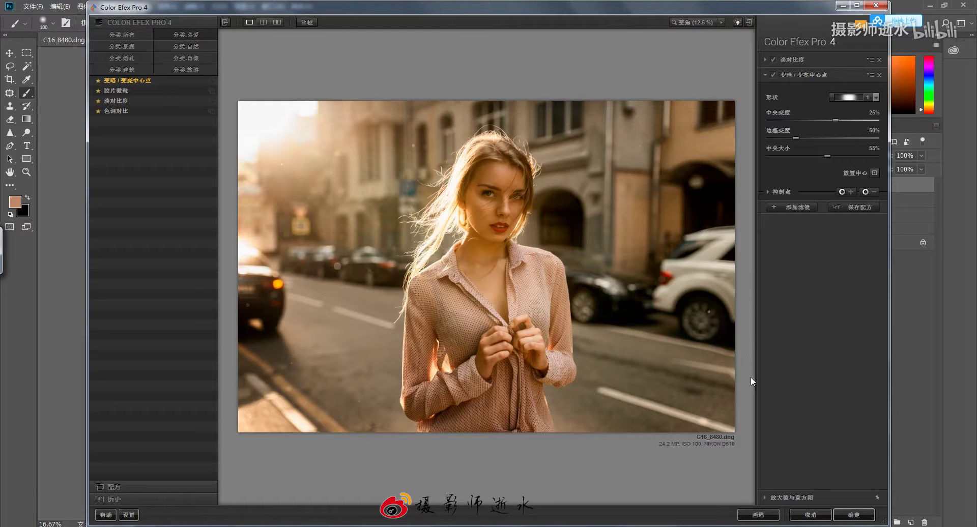
{"action": "key", "text": "Return"}
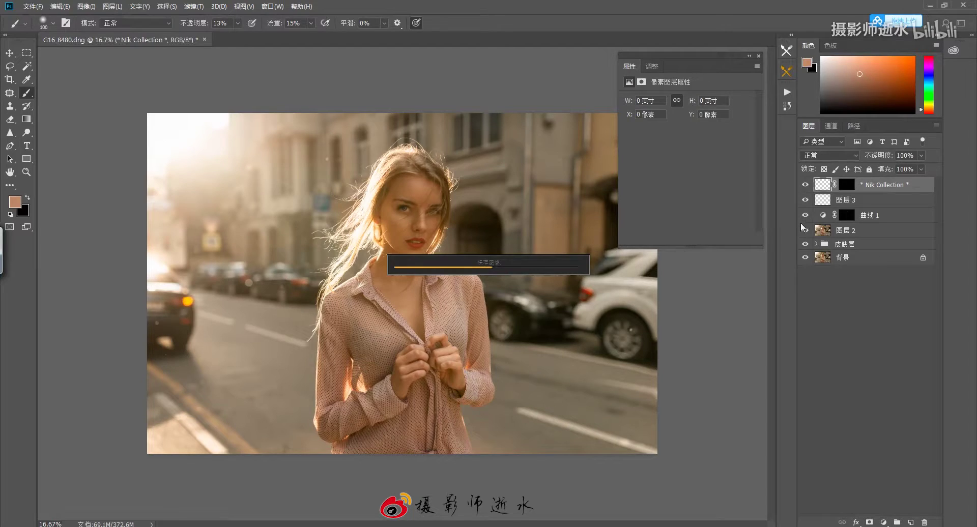
Compare the edited portrait against the reference photo in the image viewer.
{"action": "left_click", "coordinate": [394, 524]}
{"action": "key", "text": "alt+Tab"}
{"action": "key", "text": "alt+Tab"}
{"action": "key", "text": "alt+Tab"}
{"action": "key", "text": "alt+Tab"}
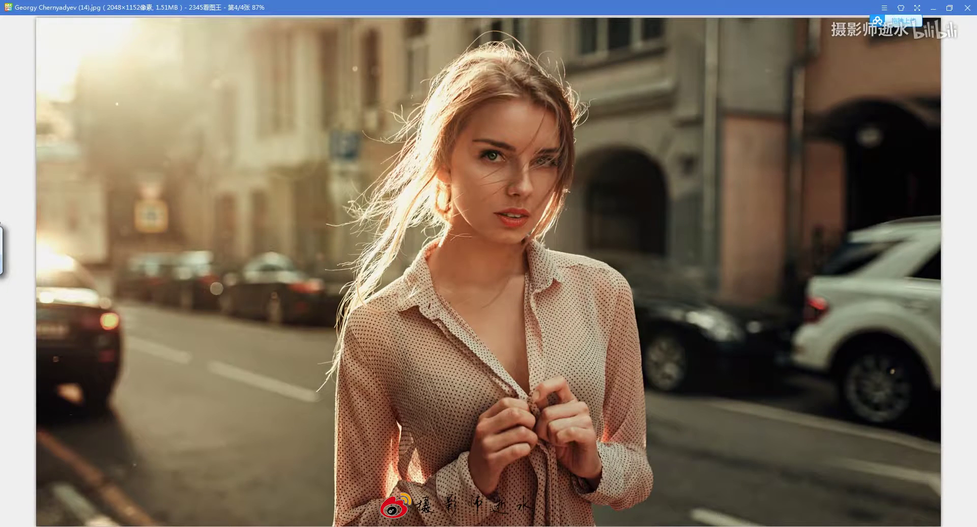
{"action": "key", "text": "alt+Tab"}
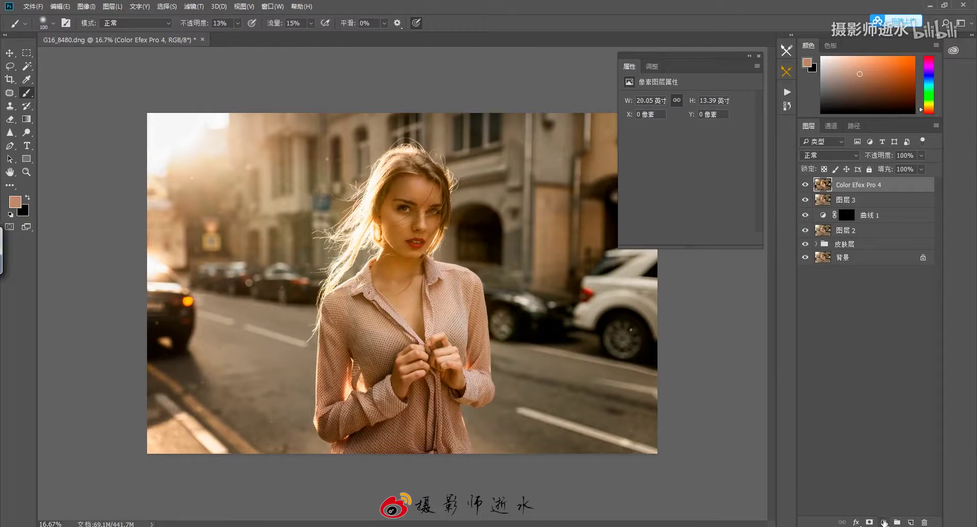
Add a Brightness/Contrast adjustment layer with Brightness 18.
{"action": "left_click", "coordinate": [885, 523]}
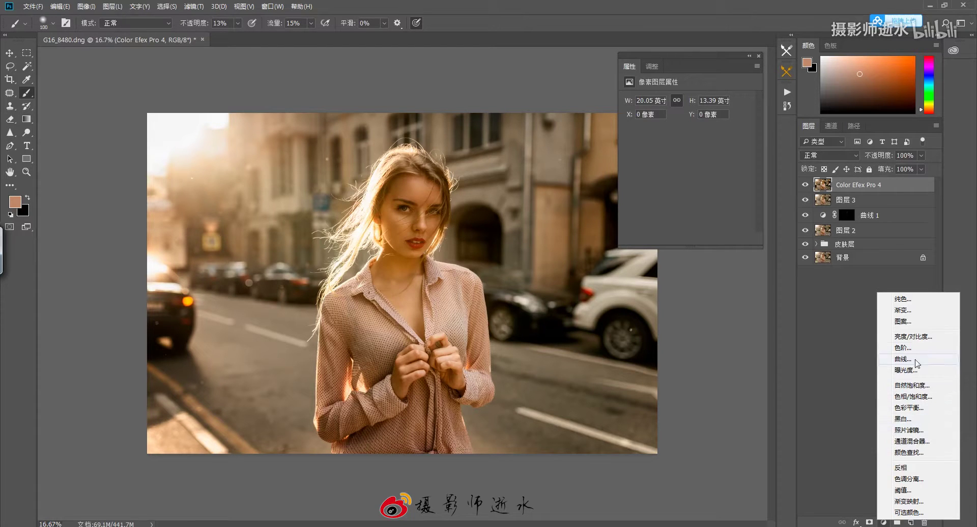
{"action": "left_click", "coordinate": [913, 337]}
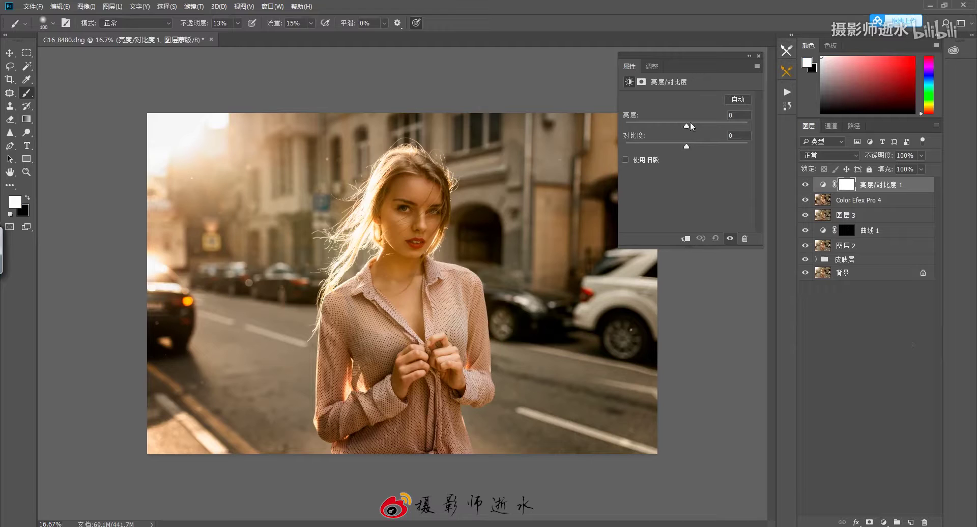
{"action": "left_click_drag", "start_coordinate": [686, 124], "coordinate": [694, 123]}
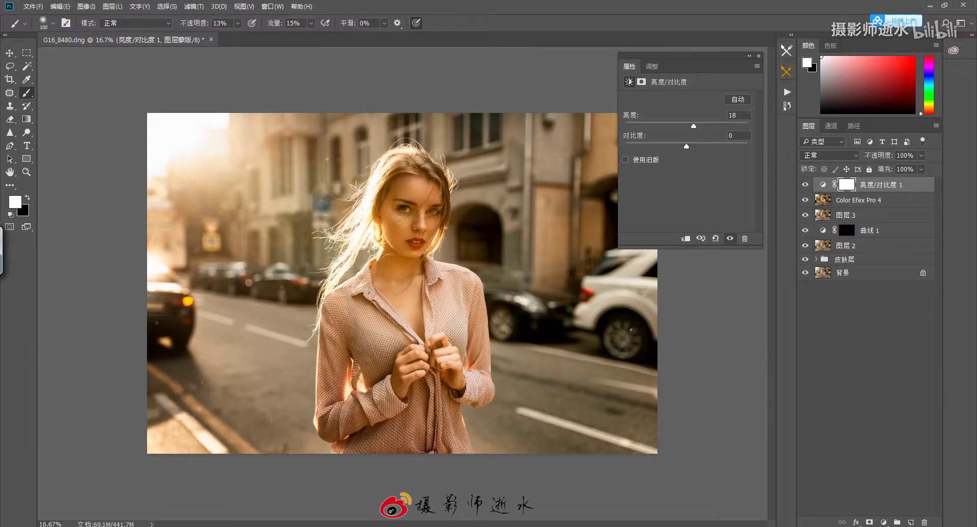
{"action": "left_click", "coordinate": [9, 79]}
Crop the portrait to a 16:9 ratio with the photo shifted down.
{"action": "left_click", "coordinate": [113, 23]}
{"action": "type", "text": "16"}
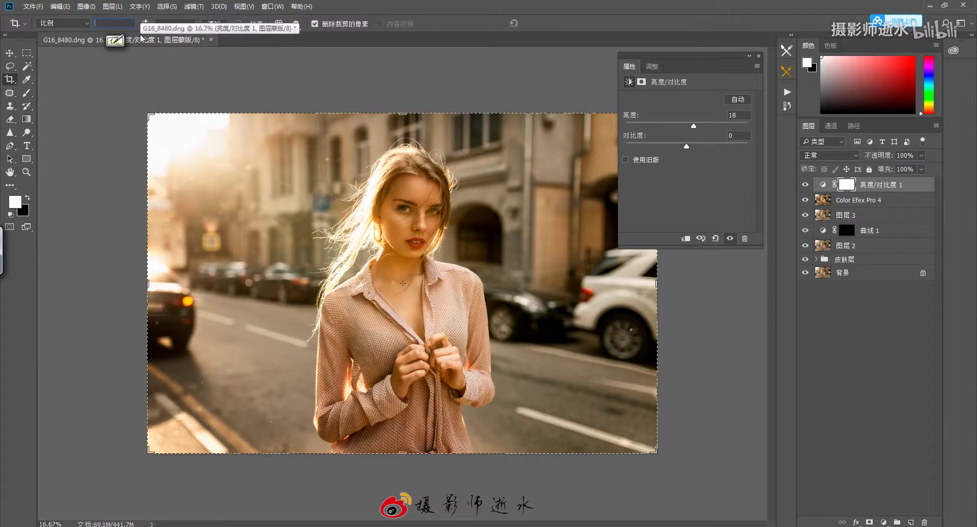
{"action": "key", "text": "Tab"}
{"action": "type", "text": "9"}
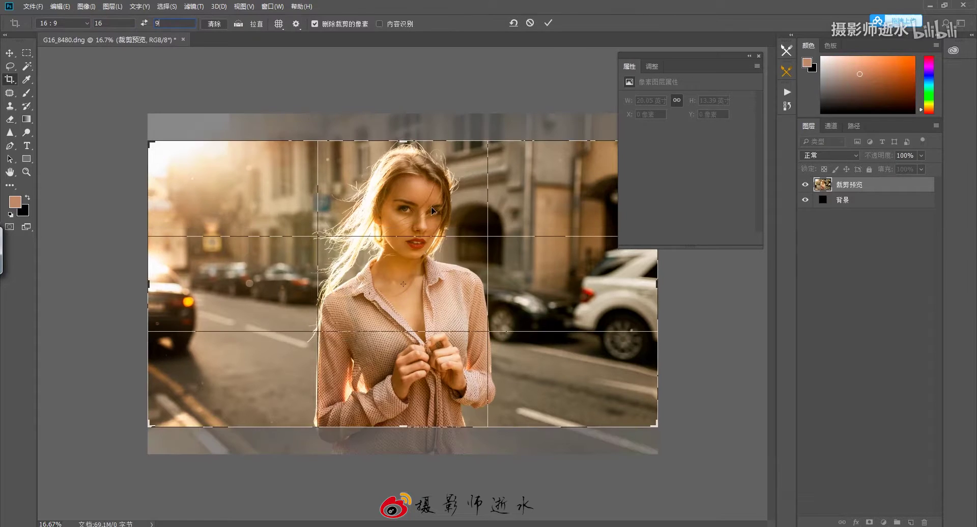
{"action": "left_click_drag", "start_coordinate": [433, 208], "coordinate": [436, 228]}
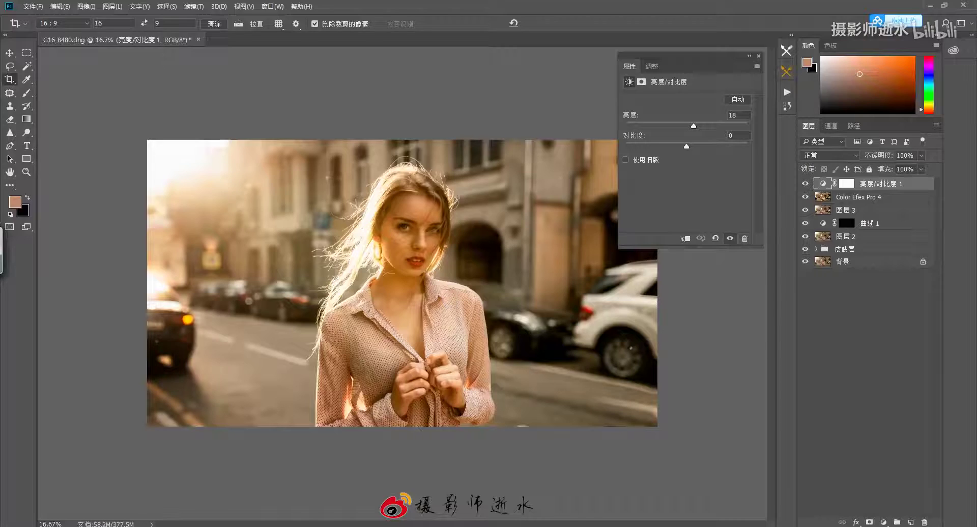
Switch between the reference photo viewer and the cropped image to compare.
{"action": "left_click", "coordinate": [392, 488]}
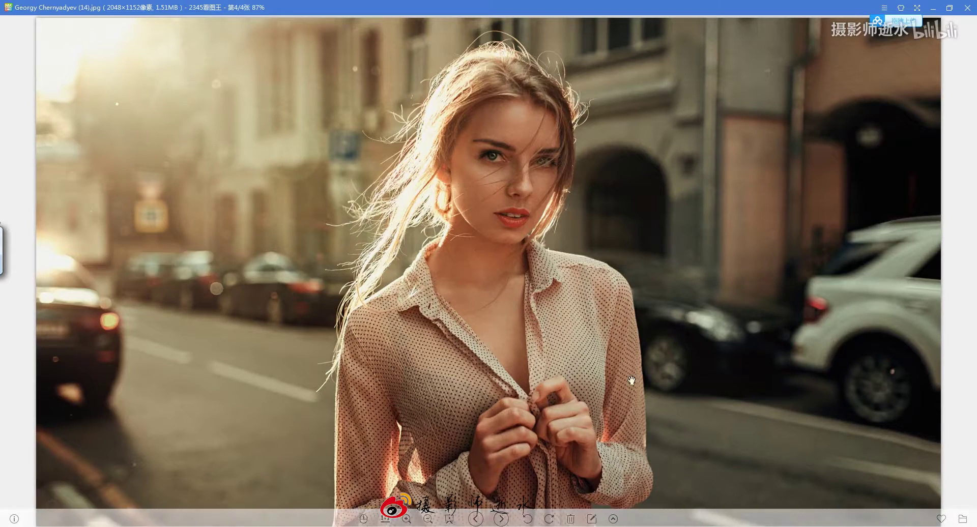
{"action": "key", "text": "alt+Tab"}
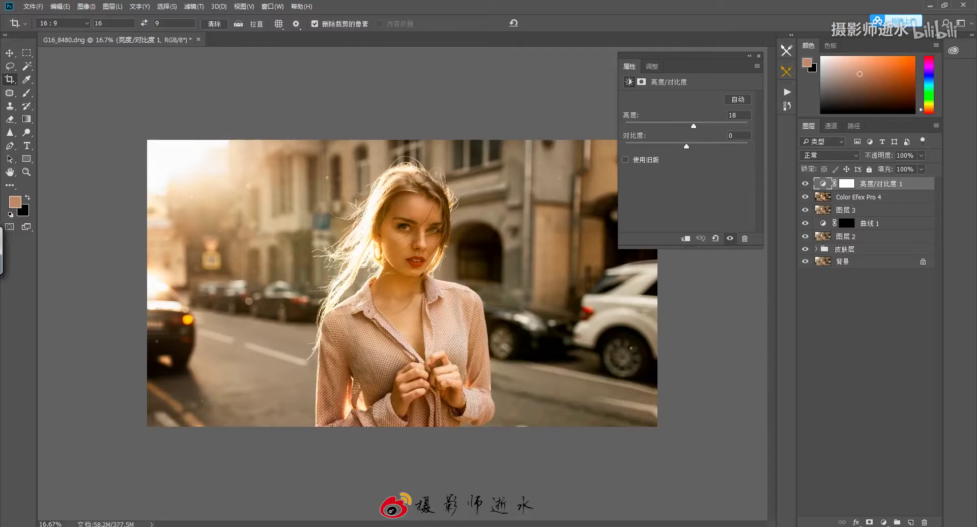
{"action": "key", "text": "alt+Tab"}
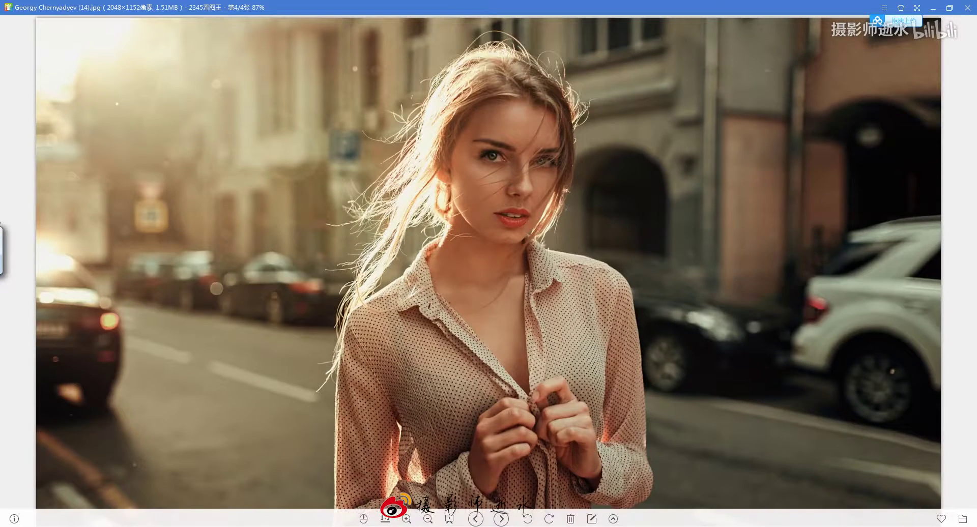
{"action": "key", "text": "alt+Tab"}
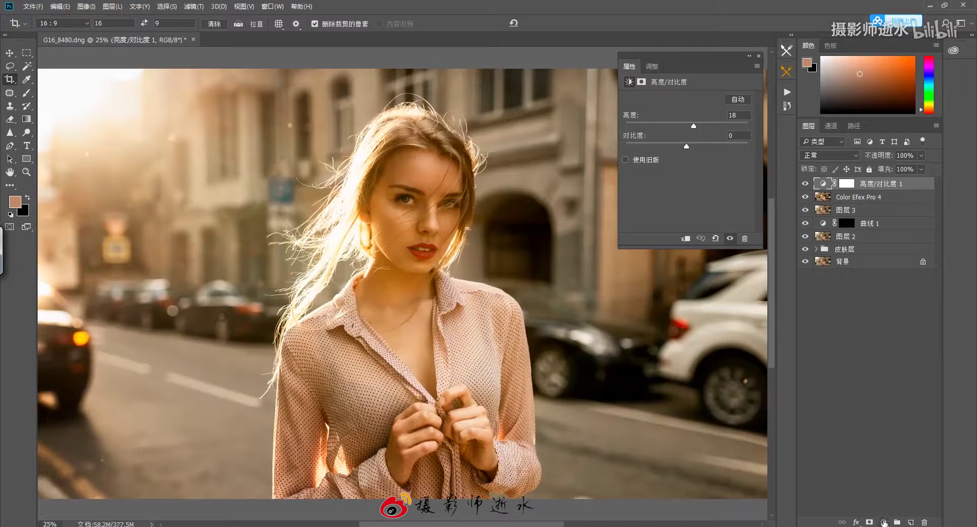
Add a Color Balance layer set to Shadows and open the reference JPG as a second document.
{"action": "left_click", "coordinate": [884, 523]}
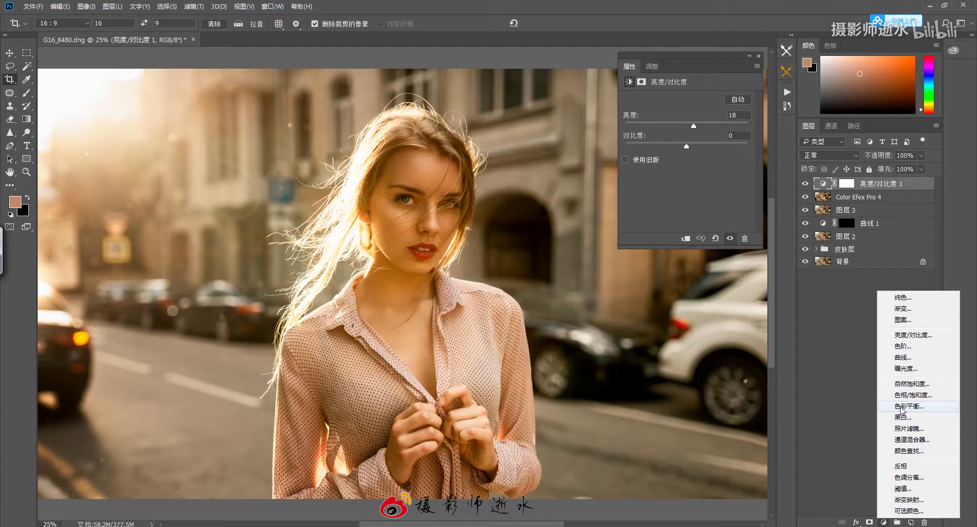
{"action": "left_click", "coordinate": [902, 407]}
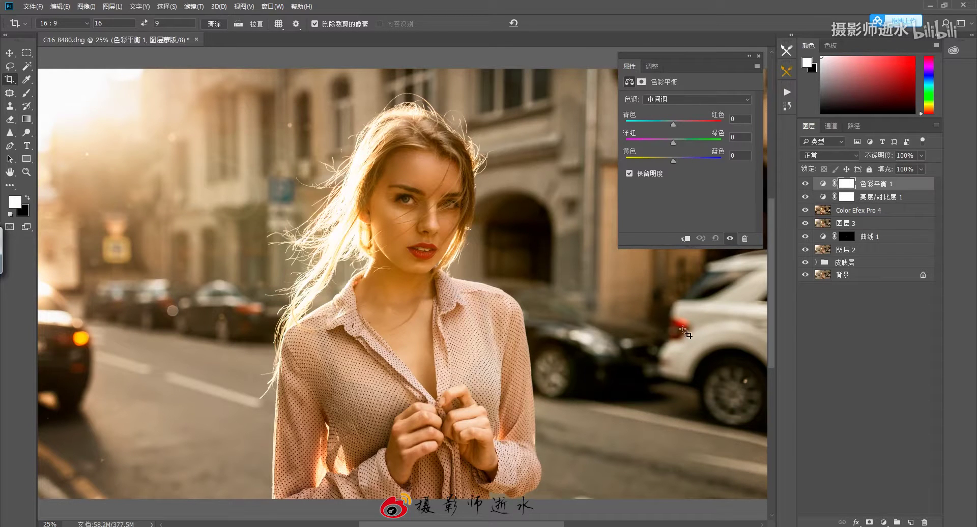
{"action": "left_click", "coordinate": [669, 100]}
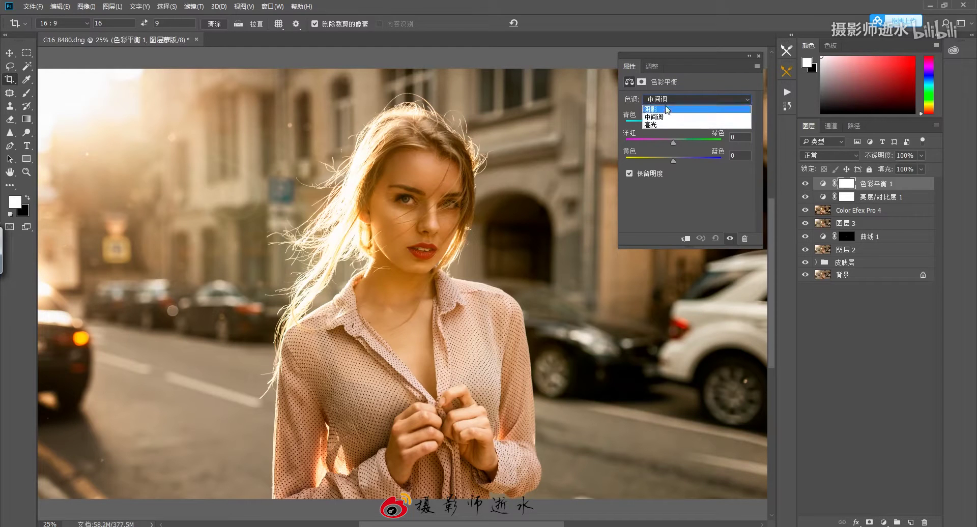
{"action": "left_click", "coordinate": [667, 108]}
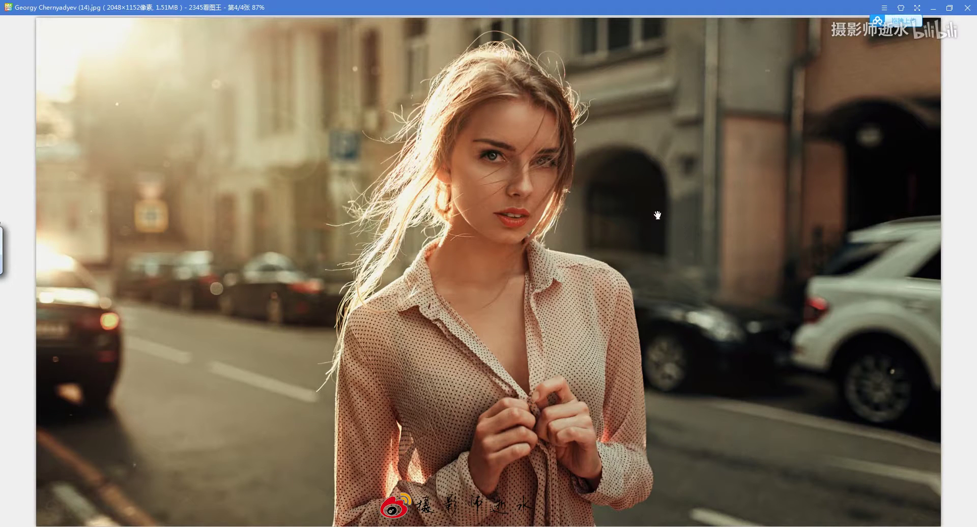
{"action": "left_click", "coordinate": [967, 8]}
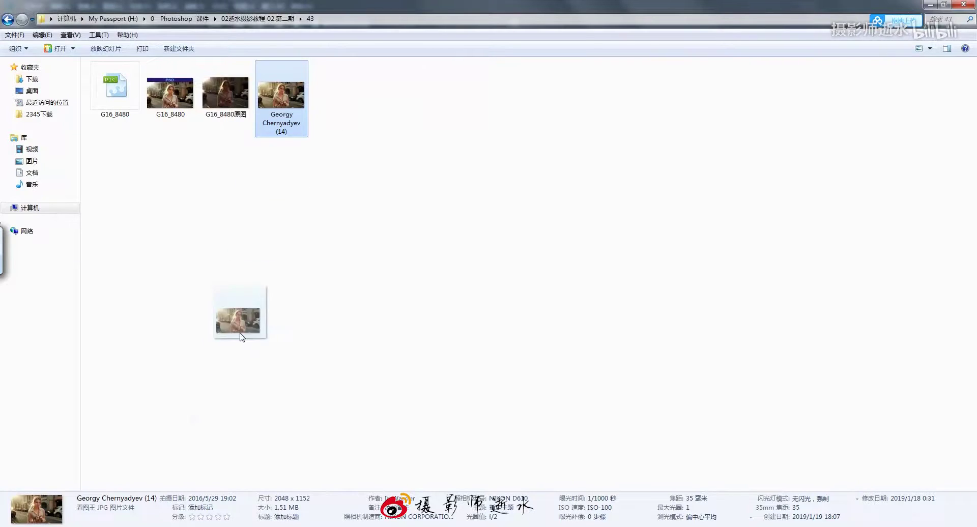
{"action": "mouse_move", "coordinate": [280, 119]}
{"action": "left_mouse_down"}
{"action": "mouse_move", "coordinate": [185, 525]}
{"action": "mouse_move", "coordinate": [478, 29]}
{"action": "left_mouse_up"}
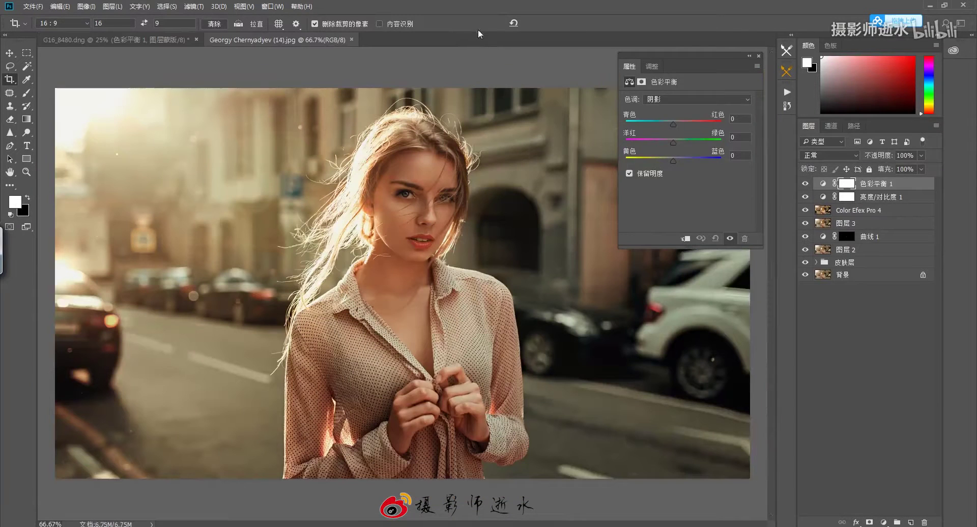
Open the foreground Color Picker and sample dark shadow tones from the reference photo.
{"action": "key", "text": "i"}
{"action": "left_click", "coordinate": [15, 202]}
{"action": "left_click_drag", "start_coordinate": [579, 148], "coordinate": [795, 153]}
{"action": "left_click", "coordinate": [509, 225]}
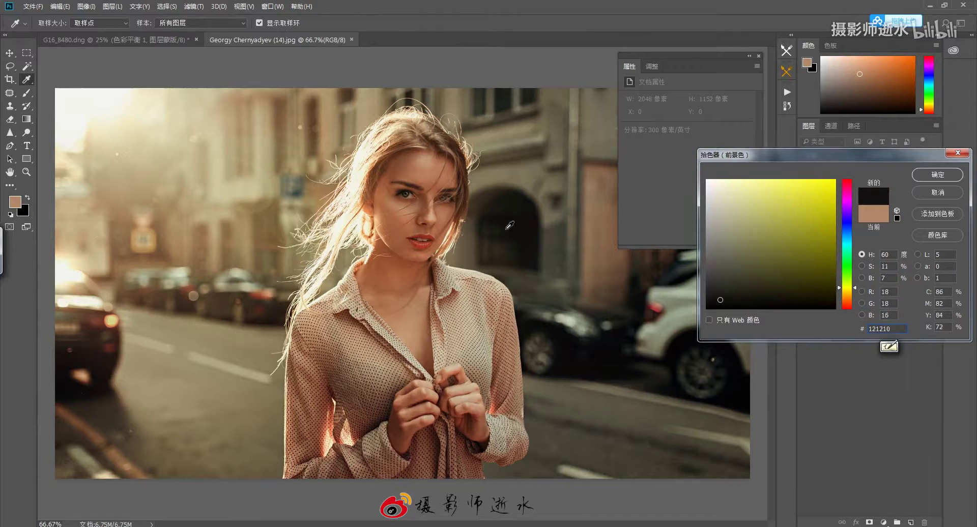
{"action": "left_click", "coordinate": [510, 224]}
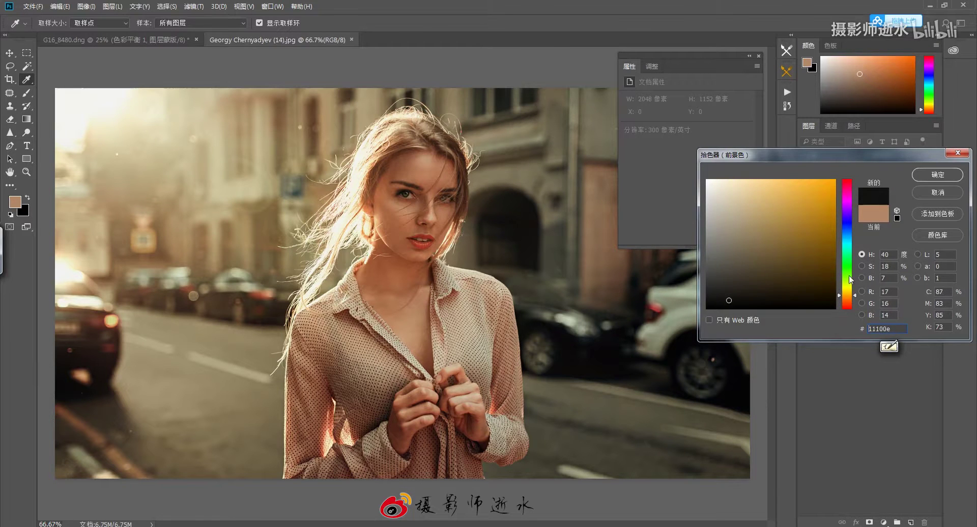
{"action": "left_click", "coordinate": [531, 232]}
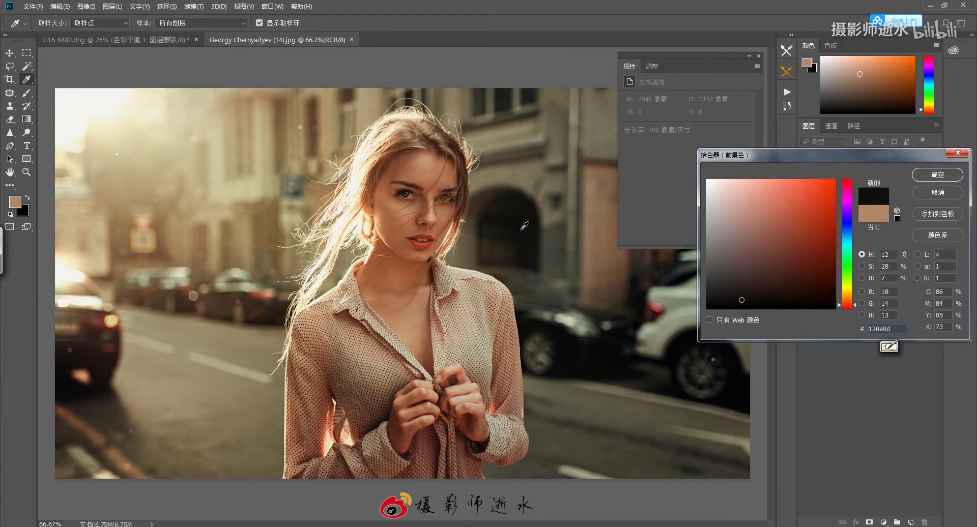
{"action": "left_click_drag", "start_coordinate": [523, 231], "coordinate": [520, 236]}
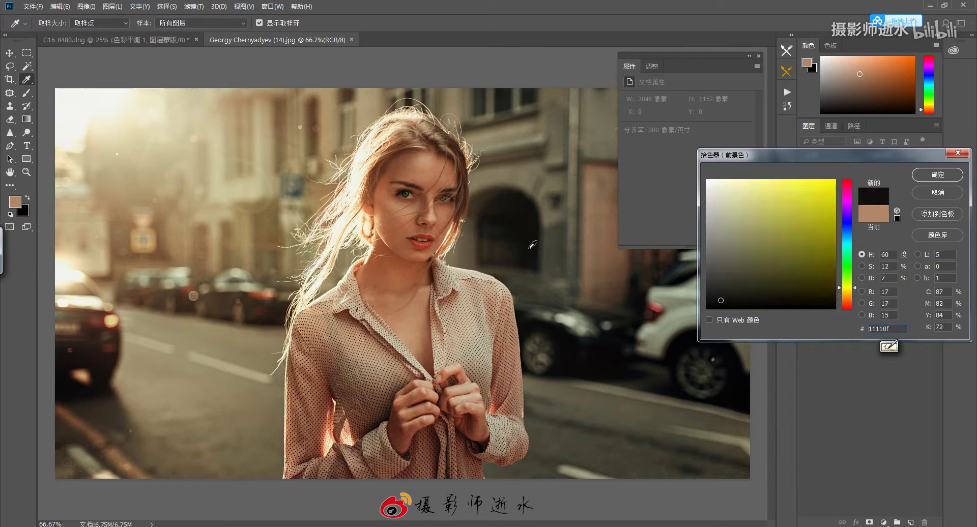
{"action": "left_click", "coordinate": [520, 235]}
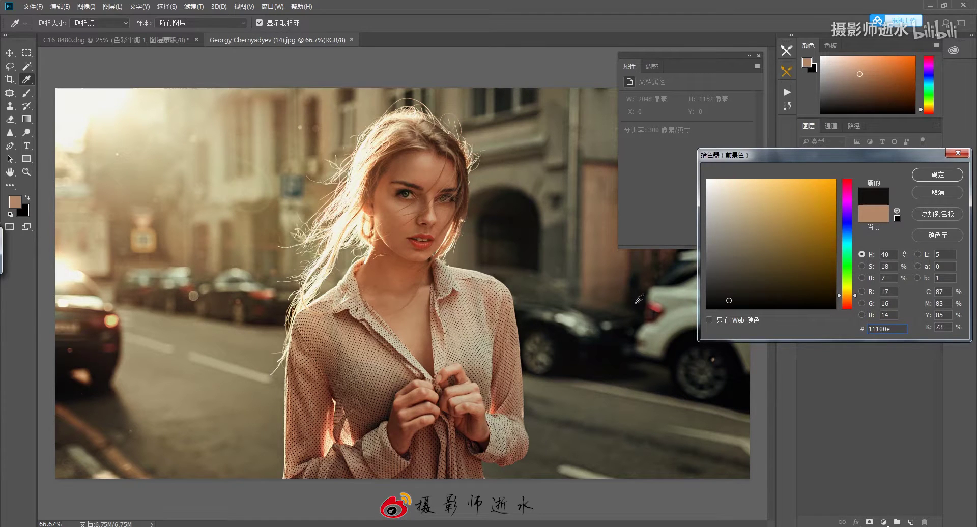
Sample deeper shadows, window tones and a warm brown #7f5e3f from the reference.
{"action": "left_click_drag", "start_coordinate": [639, 292], "coordinate": [641, 263]}
{"action": "left_click", "coordinate": [556, 249]}
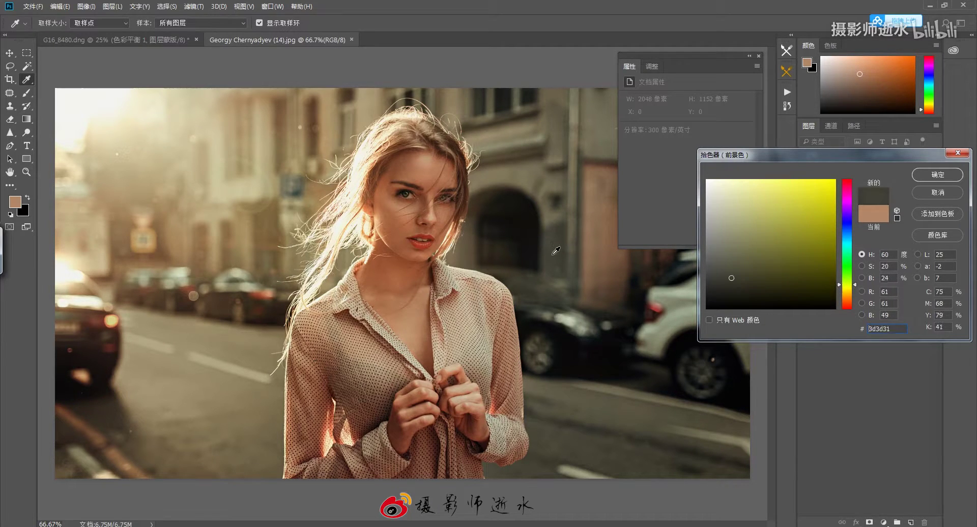
{"action": "left_click_drag", "start_coordinate": [517, 230], "coordinate": [505, 248]}
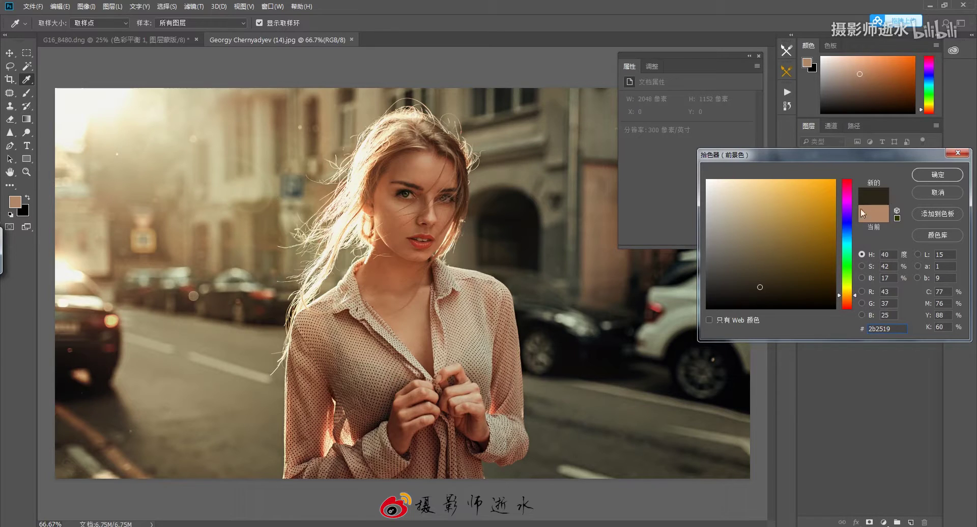
{"action": "mouse_move", "coordinate": [283, 131]}
{"action": "left_mouse_down"}
{"action": "mouse_move", "coordinate": [281, 107]}
{"action": "mouse_move", "coordinate": [284, 123]}
{"action": "left_mouse_up"}
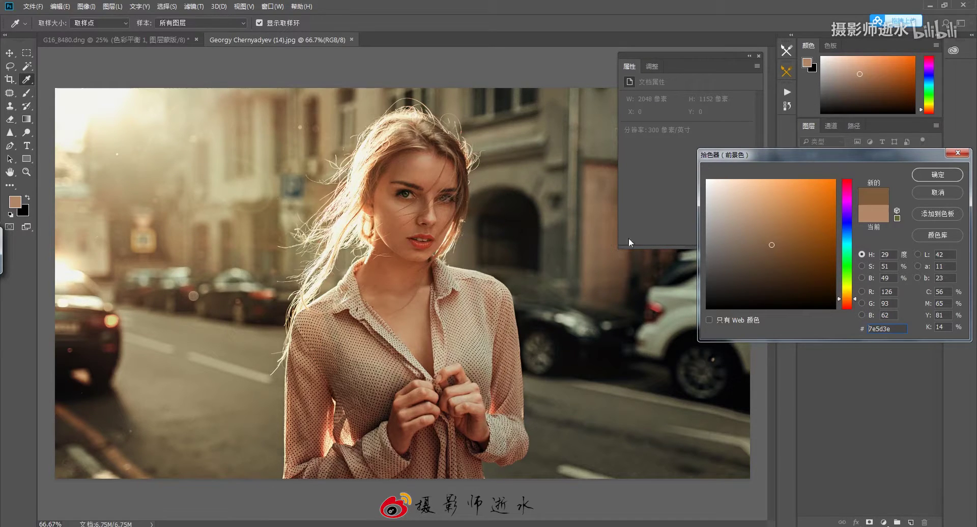
{"action": "left_click", "coordinate": [506, 96]}
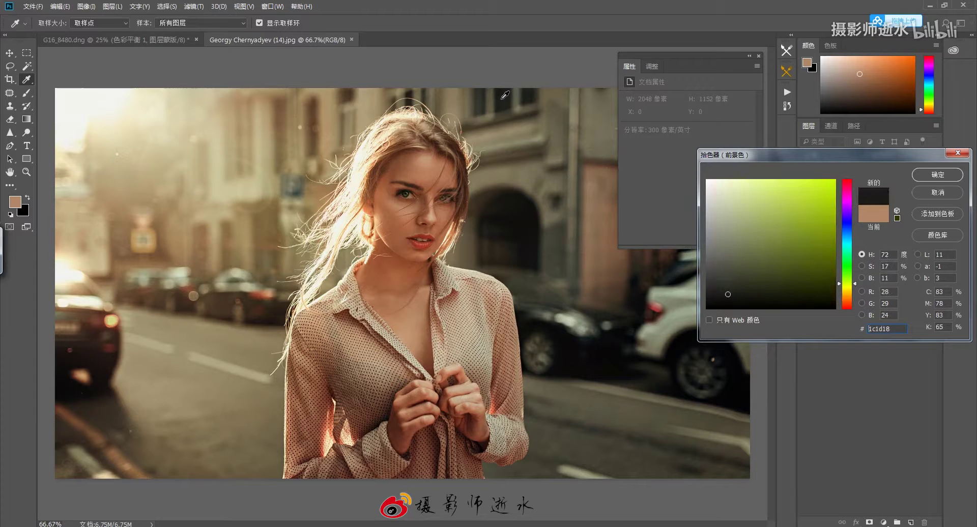
{"action": "left_click", "coordinate": [506, 98]}
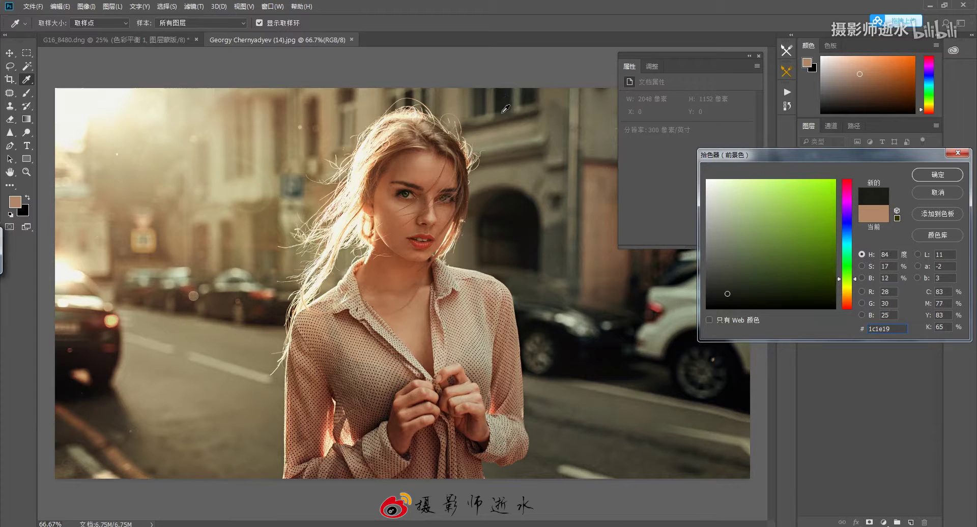
{"action": "left_click", "coordinate": [280, 116]}
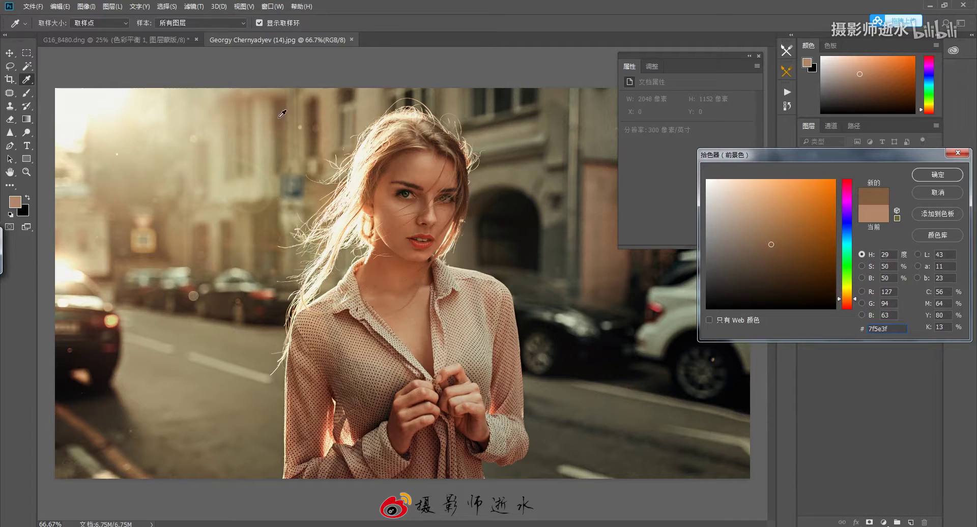
Accept the sampled brown foreground colour and return to the retouched portrait, zoomed to fit.
{"action": "left_click", "coordinate": [917, 174]}
{"action": "key", "text": "c"}
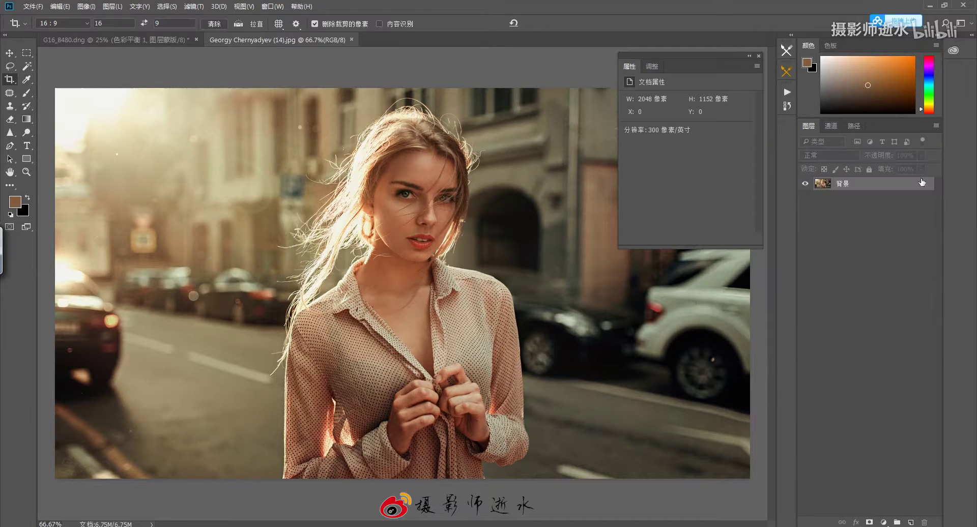
{"action": "left_click", "coordinate": [172, 38]}
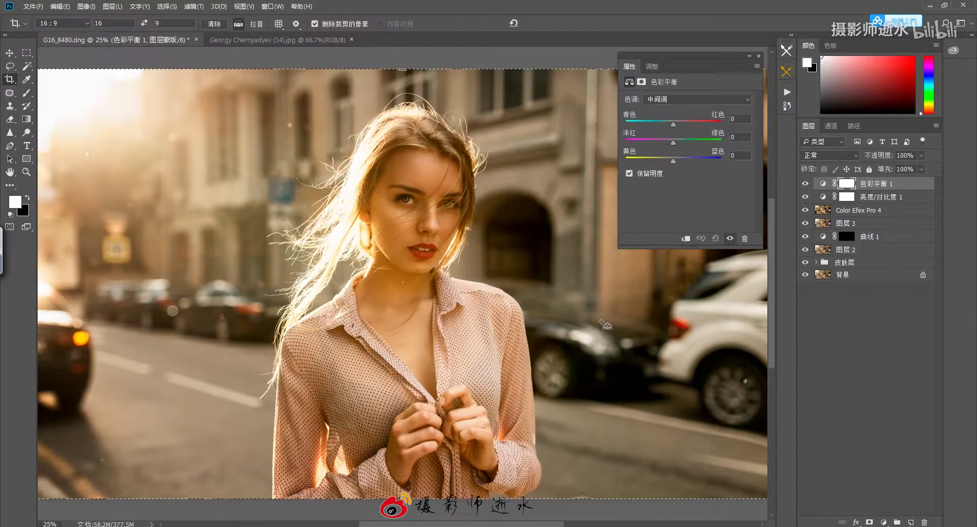
{"action": "key", "text": "ctrl+minus"}
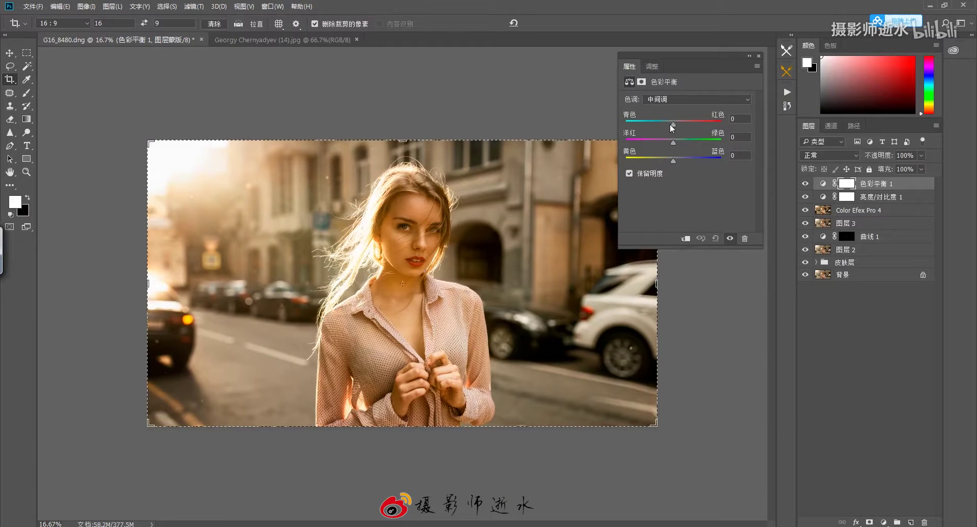
Set Color Balance shadows toward cyan at -5 and open the reference photo full-screen.
{"action": "left_click", "coordinate": [675, 102]}
{"action": "left_click", "coordinate": [664, 108]}
{"action": "left_click", "coordinate": [670, 124]}
{"action": "left_click", "coordinate": [672, 124]}
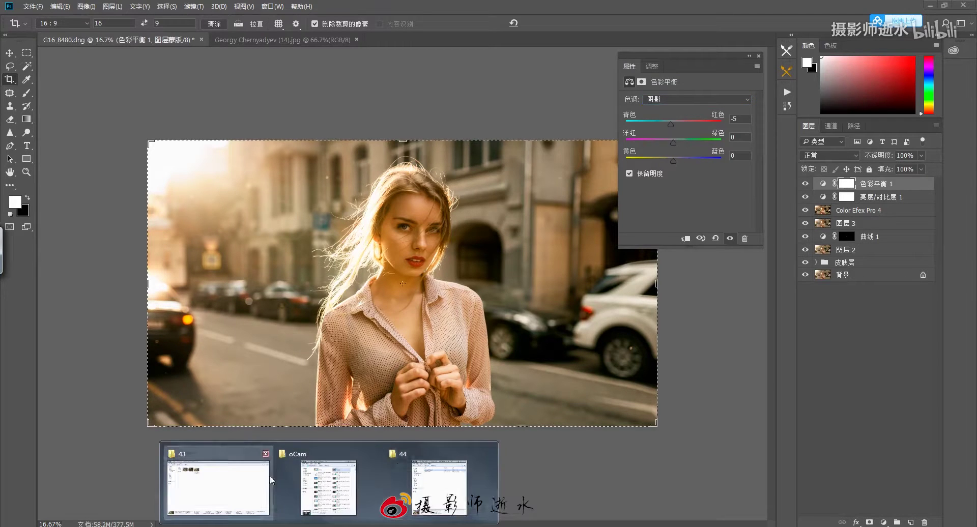
{"action": "left_click", "coordinate": [270, 476]}
{"action": "double_click", "coordinate": [293, 120]}
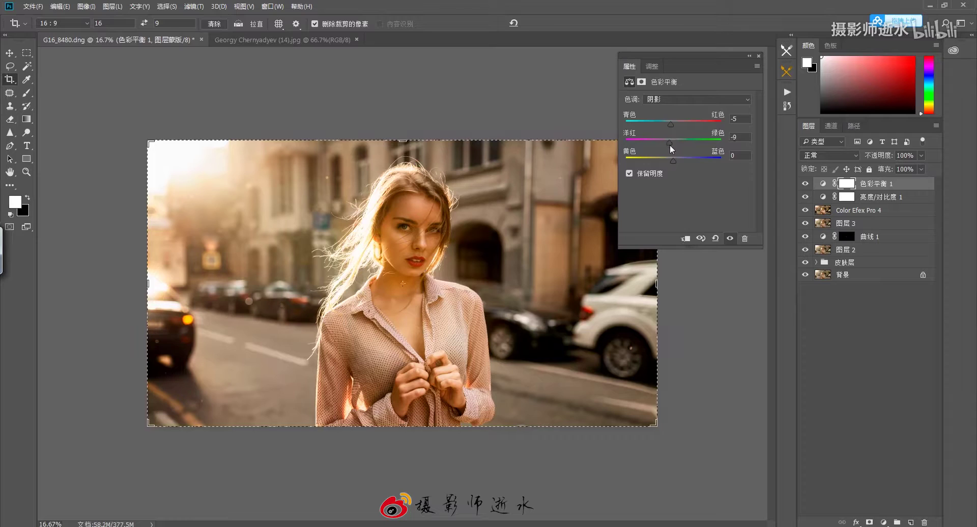
Fine-tune the shadow magenta–green and yellow–blue values, checking against the reference.
{"action": "left_click_drag", "start_coordinate": [671, 145], "coordinate": [665, 151]}
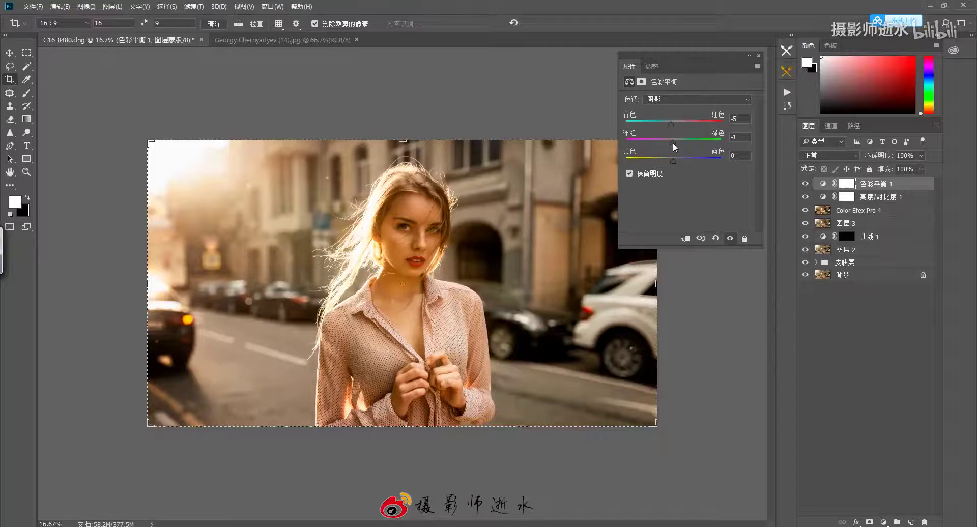
{"action": "left_click_drag", "start_coordinate": [673, 143], "coordinate": [672, 143]}
{"action": "left_click", "coordinate": [734, 156]}
{"action": "key", "text": "alt+Tab"}
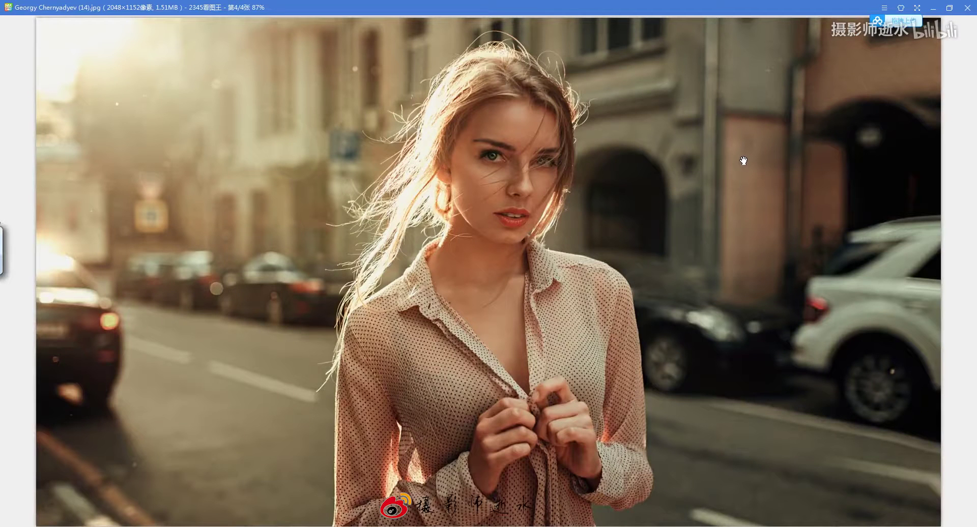
{"action": "key", "text": "alt+Tab"}
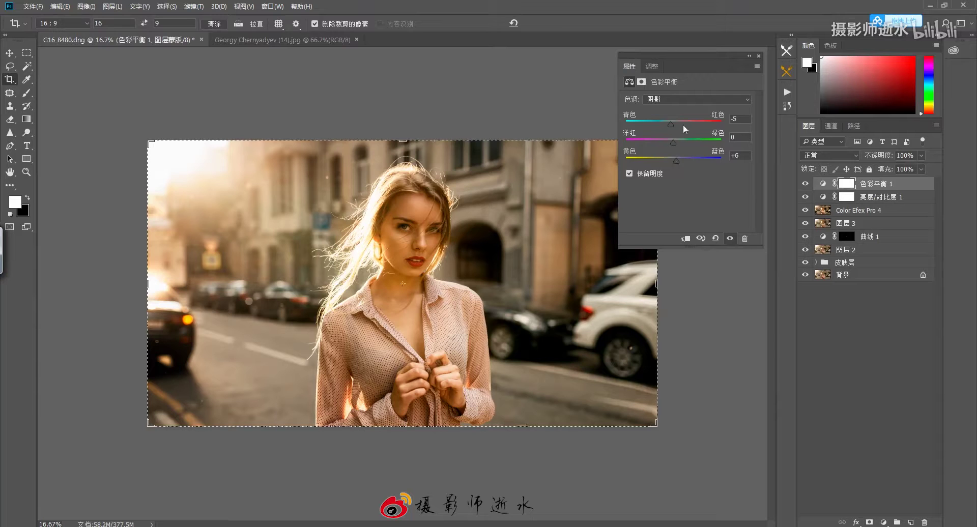
Switch Color Balance to Midtones and compare the portrait against the reference photo.
{"action": "left_click", "coordinate": [673, 99]}
{"action": "left_click", "coordinate": [662, 117]}
{"action": "key", "text": "alt+Tab"}
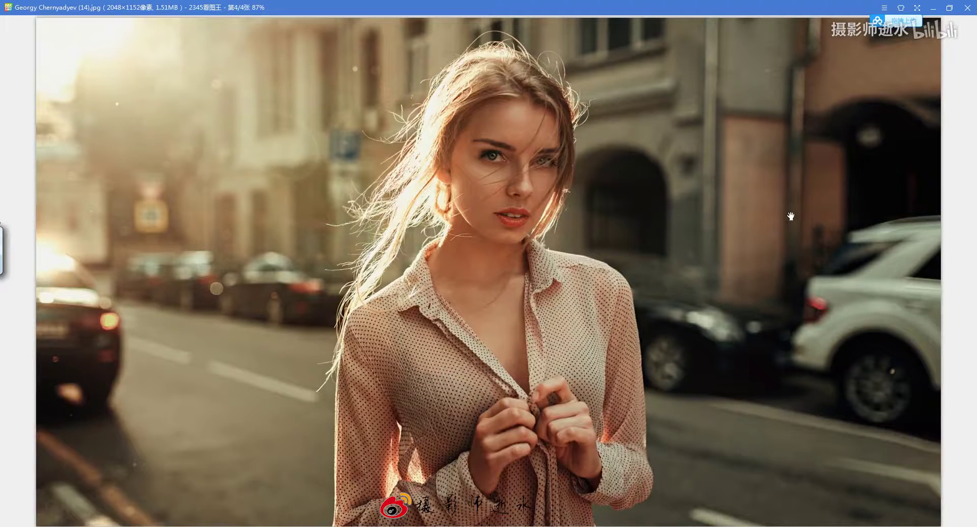
{"action": "key", "text": "alt+Tab"}
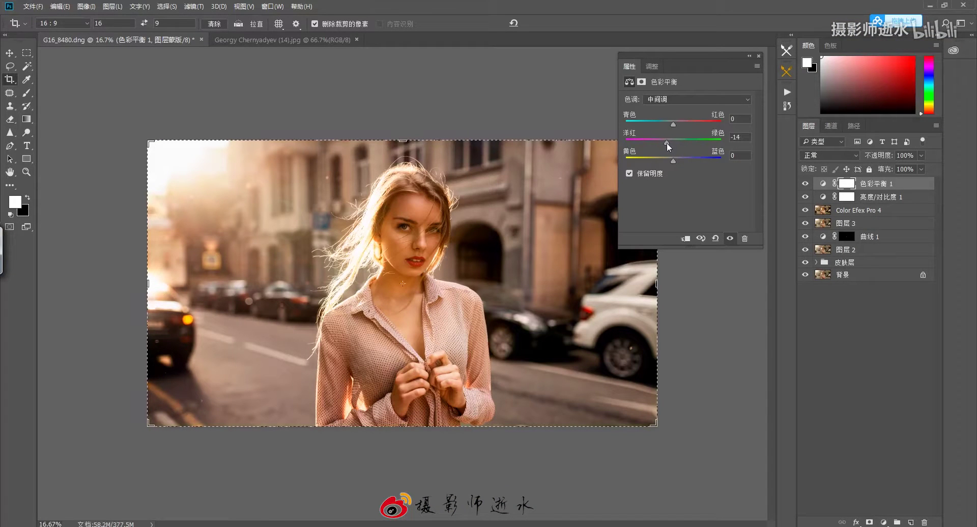
{"action": "key", "text": "alt+Tab"}
{"action": "key", "text": "alt+Tab"}
{"action": "key", "text": "alt+Tab"}
{"action": "key", "text": "alt+Tab"}
{"action": "key", "text": "alt+Tab"}
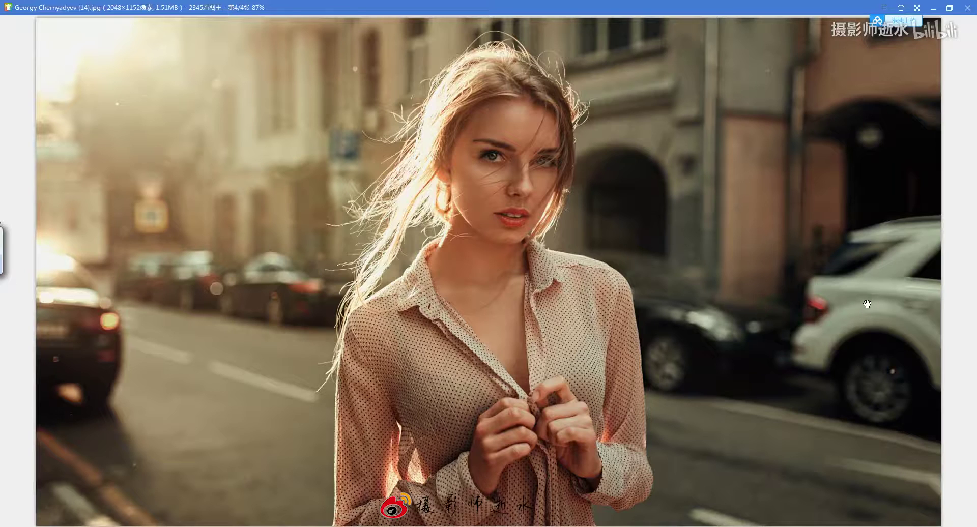
{"action": "key", "text": "alt"}
{"action": "key", "text": "alt+Tab"}
Cool the Color Balance highlights slightly toward cyan and to +12 blue, checking against the reference.
{"action": "left_click", "coordinate": [668, 102]}
{"action": "left_click", "coordinate": [667, 130]}
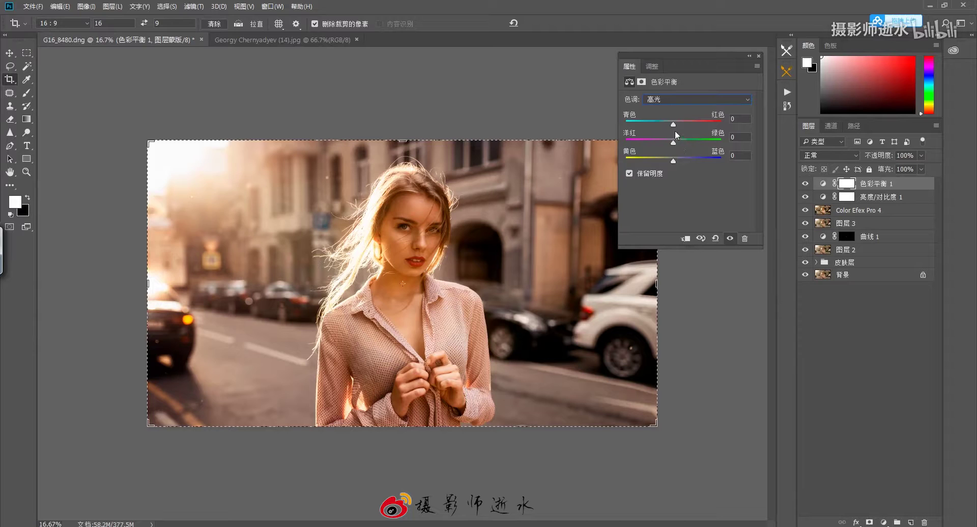
{"action": "left_click_drag", "start_coordinate": [668, 124], "coordinate": [667, 127]}
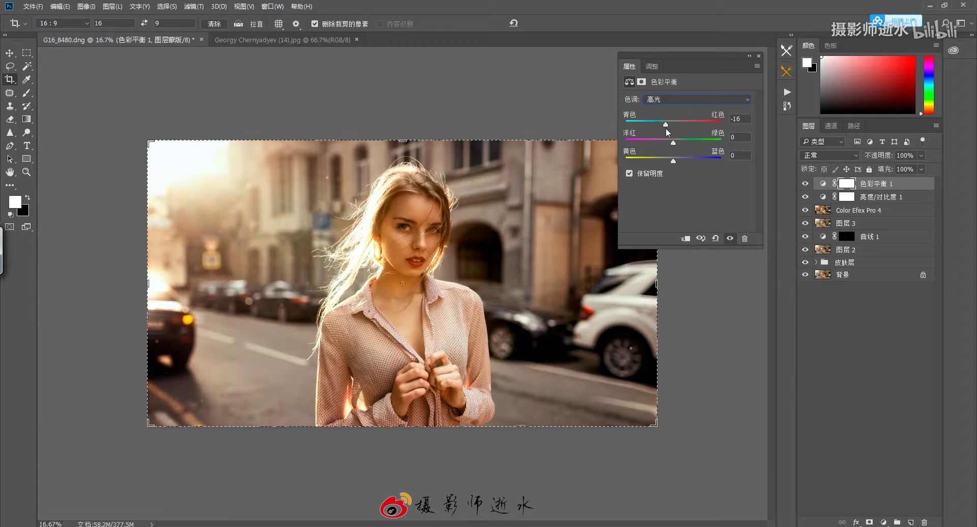
{"action": "left_click_drag", "start_coordinate": [677, 160], "coordinate": [677, 163]}
{"action": "key", "text": "alt+Tab"}
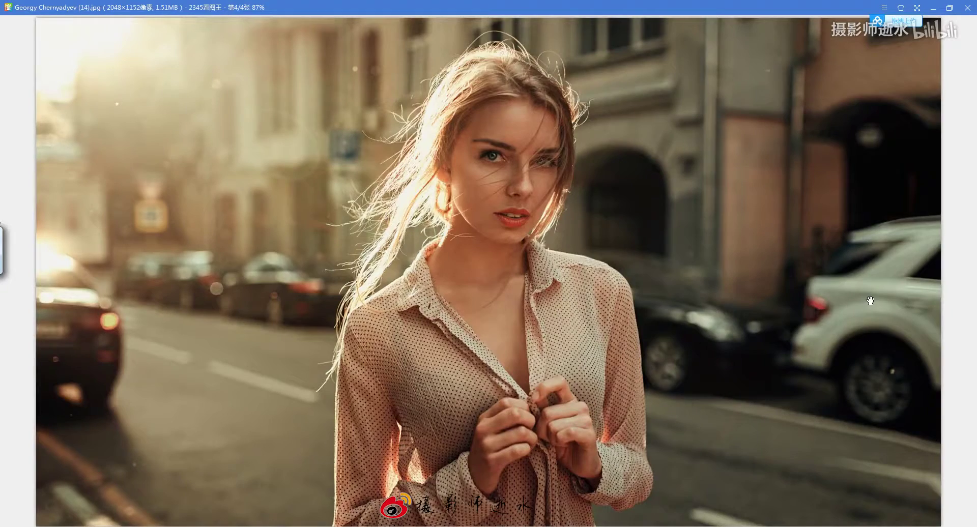
{"action": "key", "text": "alt+Tab"}
{"action": "key", "text": "alt+Tab"}
{"action": "key", "text": "alt+Tab"}
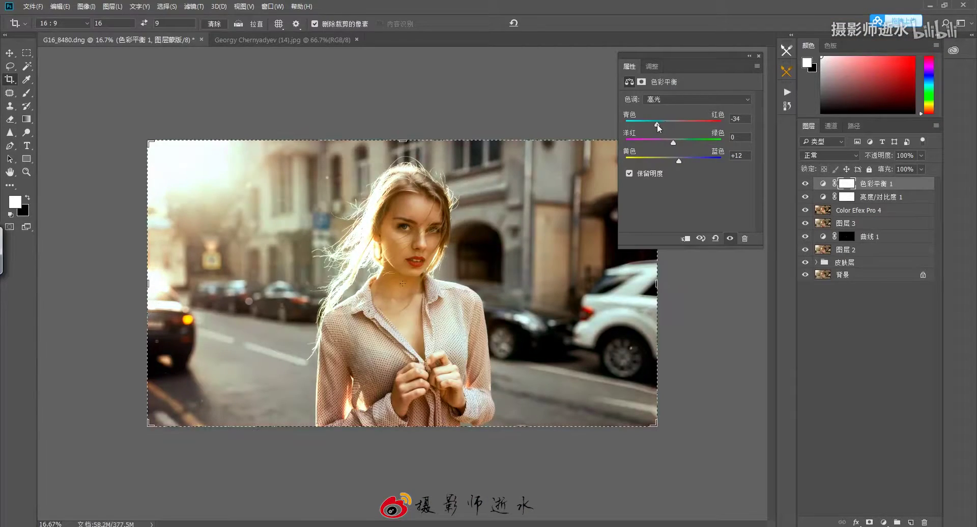
{"action": "key", "text": "alt+Tab"}
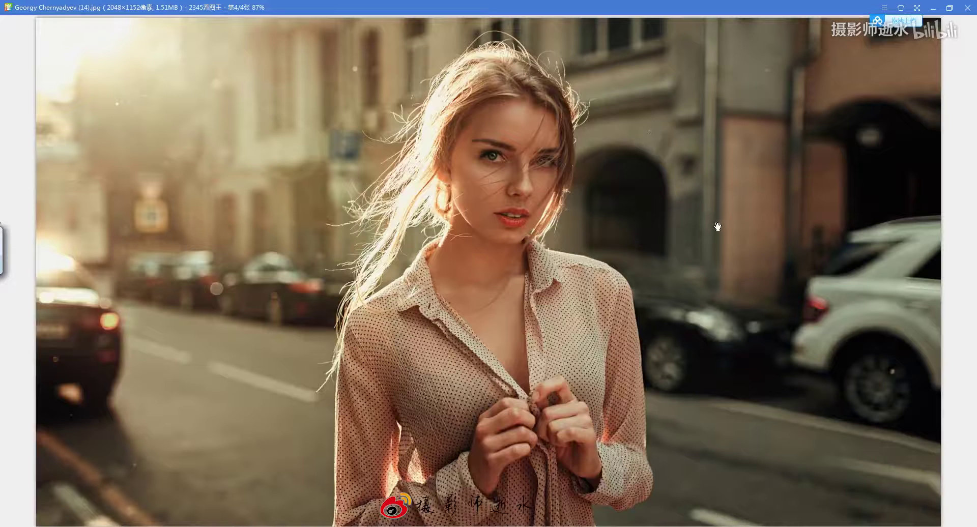
{"action": "key", "text": "alt+Tab"}
{"action": "left_click_drag", "start_coordinate": [659, 124], "coordinate": [662, 124]}
Set the Color Balance shadows to -18, 0, +9 and compare with the reference.
{"action": "left_click", "coordinate": [665, 100]}
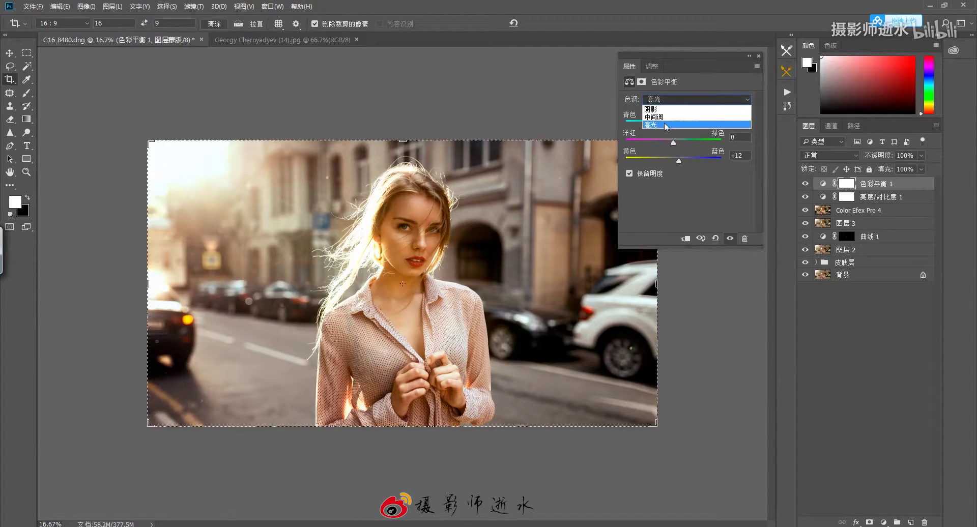
{"action": "left_click", "coordinate": [665, 108]}
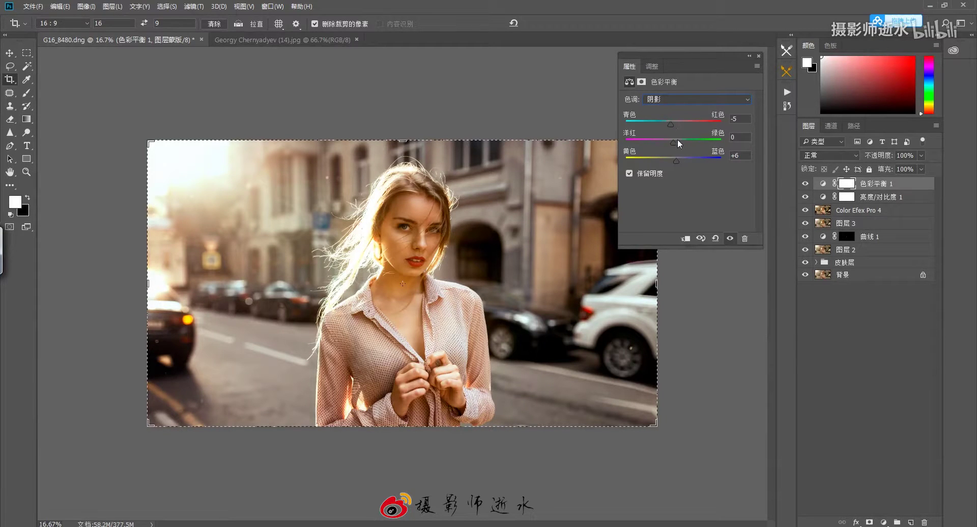
{"action": "left_click_drag", "start_coordinate": [677, 159], "coordinate": [678, 158]}
{"action": "left_click_drag", "start_coordinate": [670, 124], "coordinate": [668, 125]}
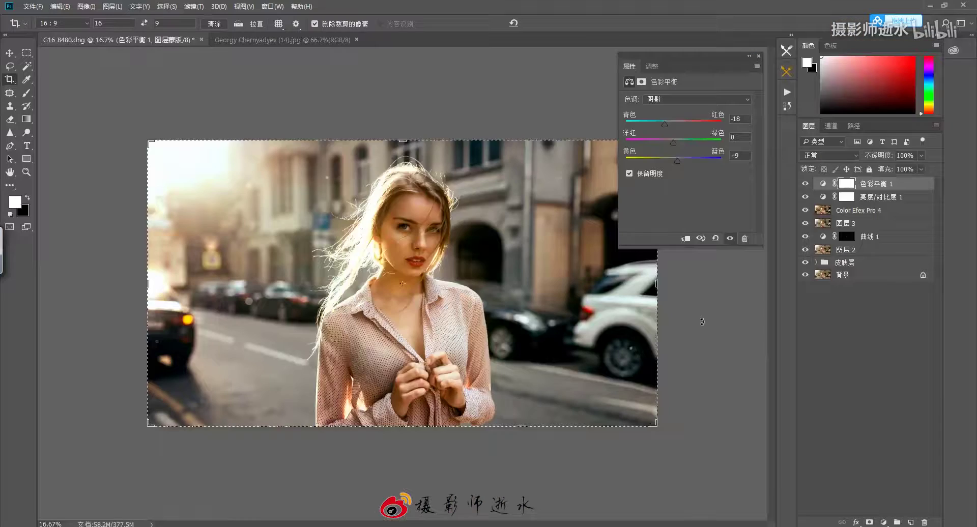
{"action": "key", "text": "alt+Tab"}
{"action": "key", "text": "alt+Tab"}
Toggle Color Balance 1 off and on to compare before and after.
{"action": "left_click", "coordinate": [805, 184]}
{"action": "left_click", "coordinate": [805, 184]}
{"action": "left_click", "coordinate": [805, 186]}
{"action": "left_click", "coordinate": [805, 186]}
Set up a black brush at size 2600, 70% opacity and 50% flow.
{"action": "left_click", "coordinate": [28, 198]}
{"action": "left_click", "coordinate": [26, 93]}
{"action": "key", "text": "bracketright"}
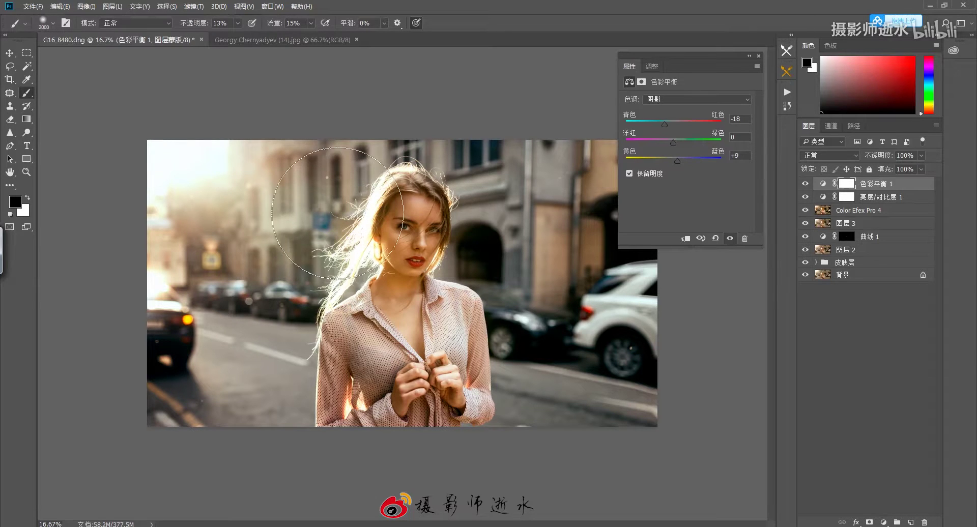
{"action": "key", "text": "bracketright"}
{"action": "key", "text": "bracketright"}
{"action": "key", "text": "bracketright"}
{"action": "key", "text": "7"}
{"action": "key", "text": "shift+5"}
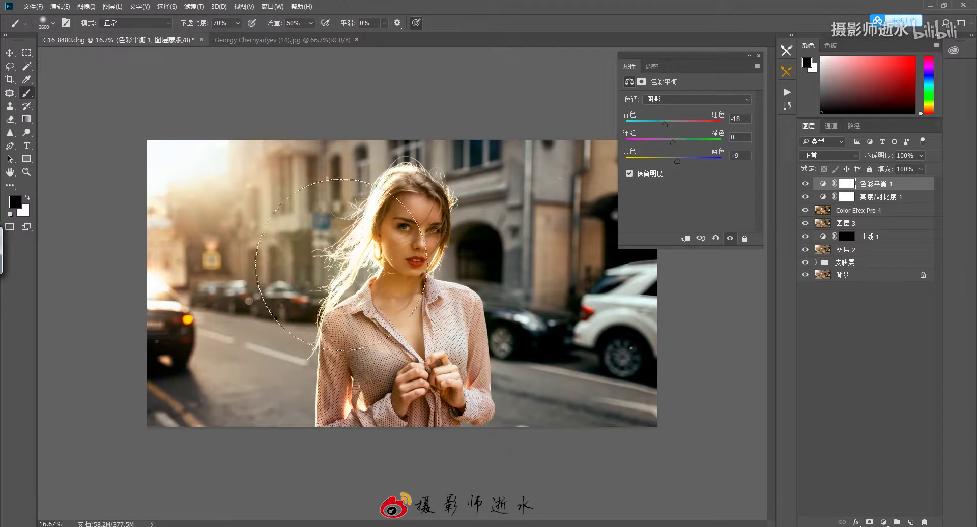
Compare the edit with the reference, then bring up the new adjustment layer list.
{"action": "key", "text": "alt+Tab"}
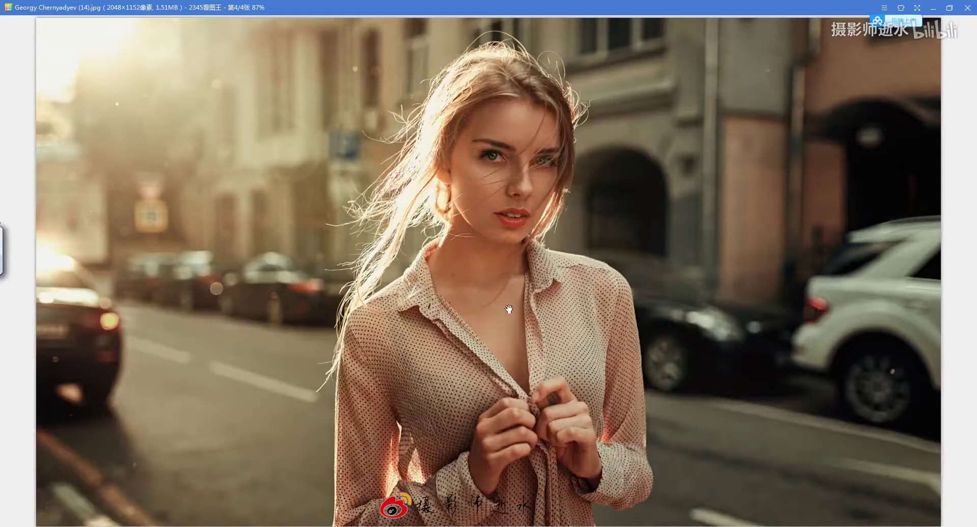
{"action": "key", "text": "alt+Tab"}
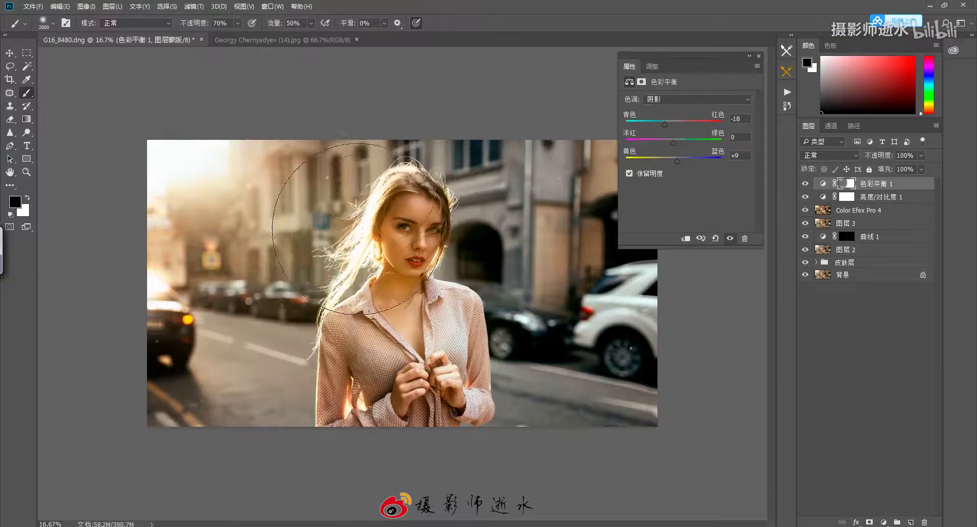
{"action": "key", "text": "alt+Tab"}
{"action": "key", "text": "alt+Tab"}
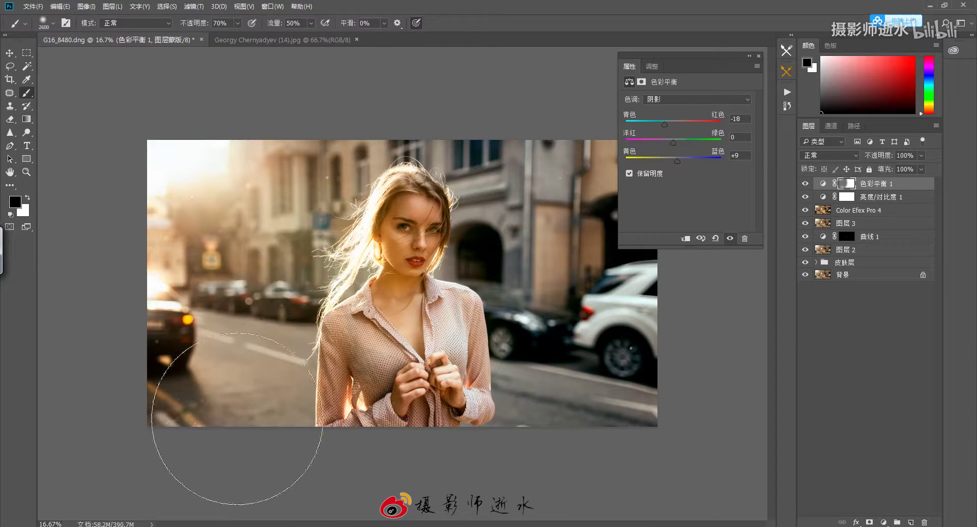
{"action": "left_click", "coordinate": [883, 522]}
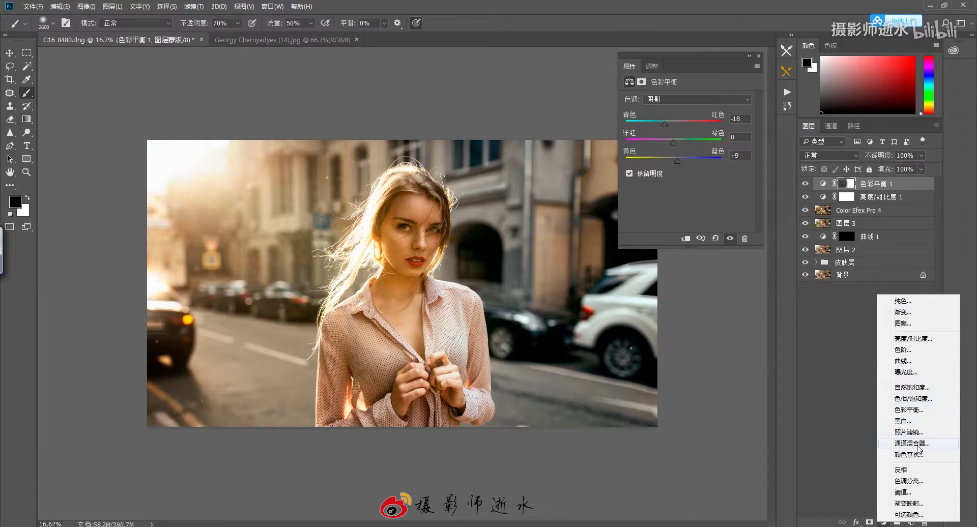
Add Color Balance 2 and shift its midtones to -13 toward yellow.
{"action": "left_click", "coordinate": [923, 413]}
{"action": "key", "text": "alt+Tab"}
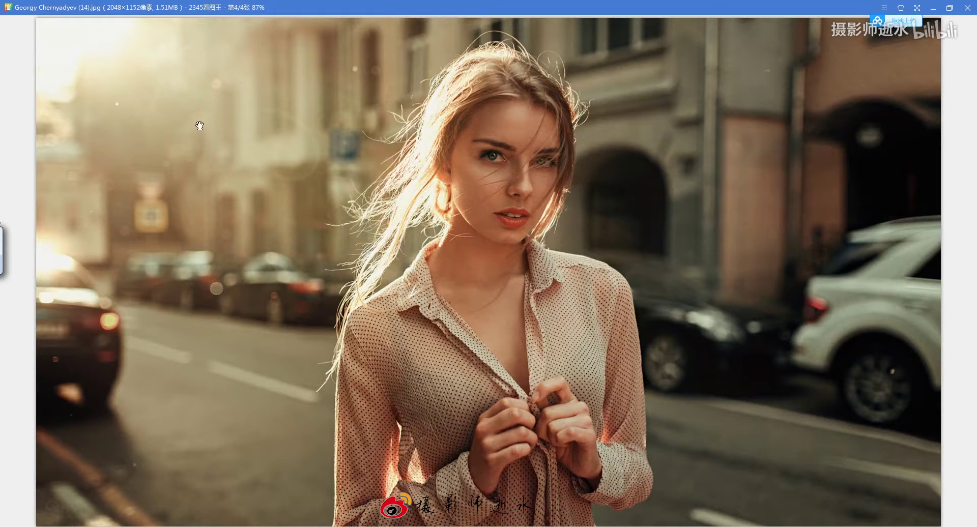
{"action": "key", "text": "alt+Tab"}
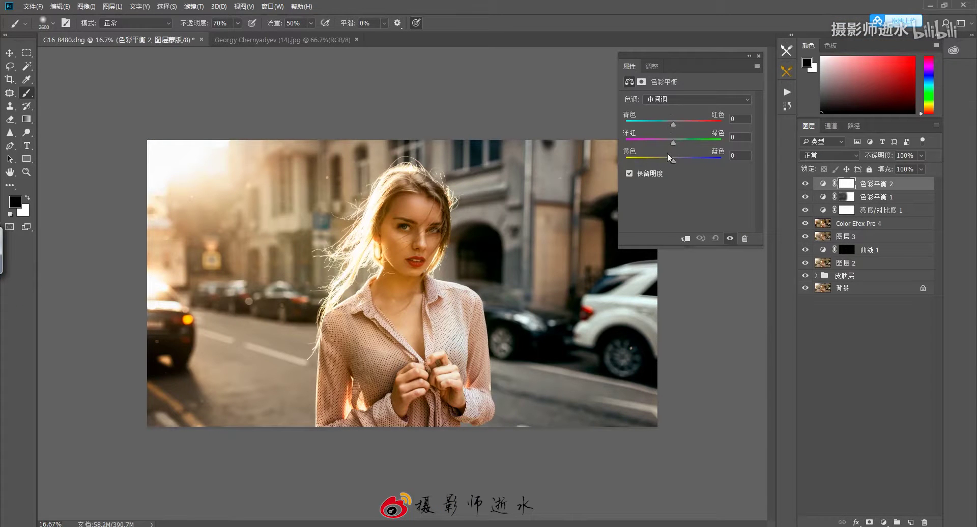
{"action": "left_click_drag", "start_coordinate": [673, 160], "coordinate": [665, 162]}
Set Color Balance 2 highlights to -15, 0, -17 and shadows to about +15 red.
{"action": "left_click", "coordinate": [678, 101]}
{"action": "left_click", "coordinate": [664, 123]}
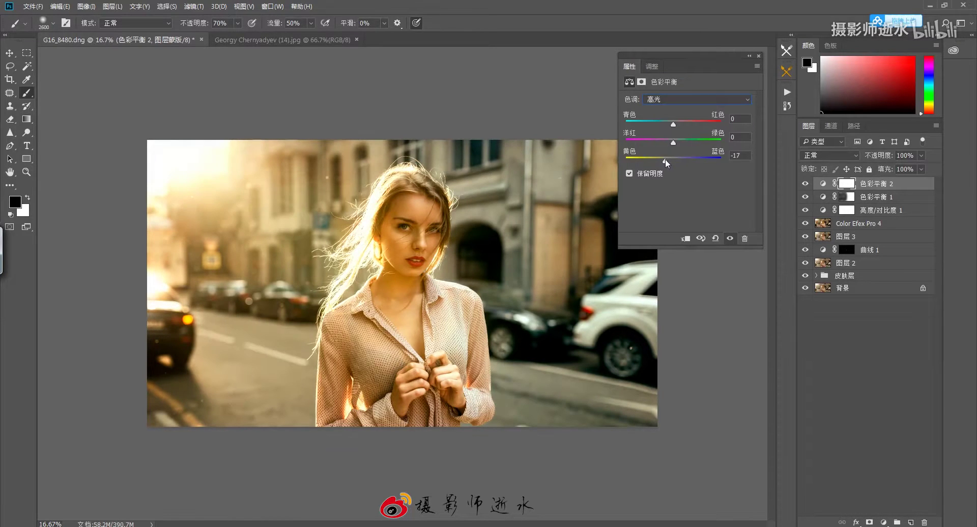
{"action": "left_click_drag", "start_coordinate": [673, 125], "coordinate": [665, 127]}
{"action": "left_click", "coordinate": [667, 100]}
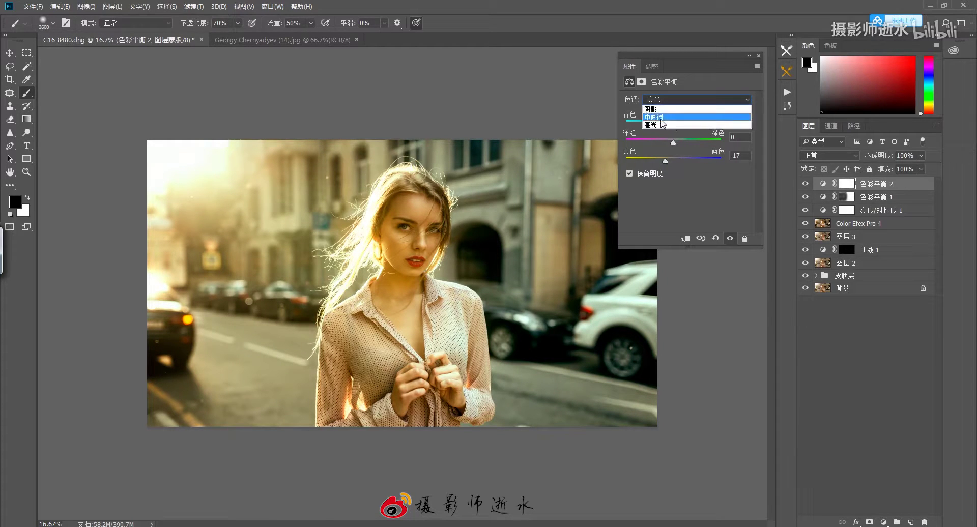
{"action": "left_click", "coordinate": [662, 108]}
{"action": "left_click_drag", "start_coordinate": [675, 123], "coordinate": [680, 124]}
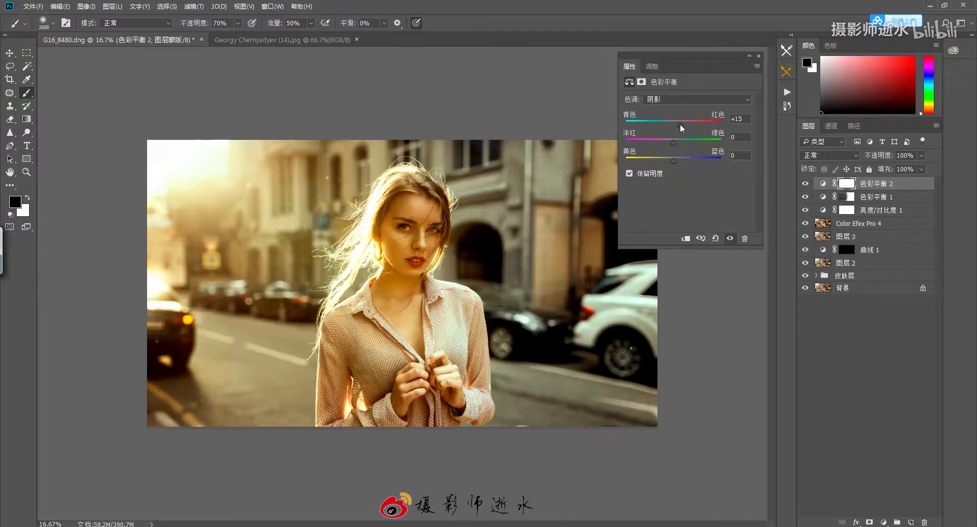
{"action": "left_click_drag", "start_coordinate": [680, 124], "coordinate": [677, 125]}
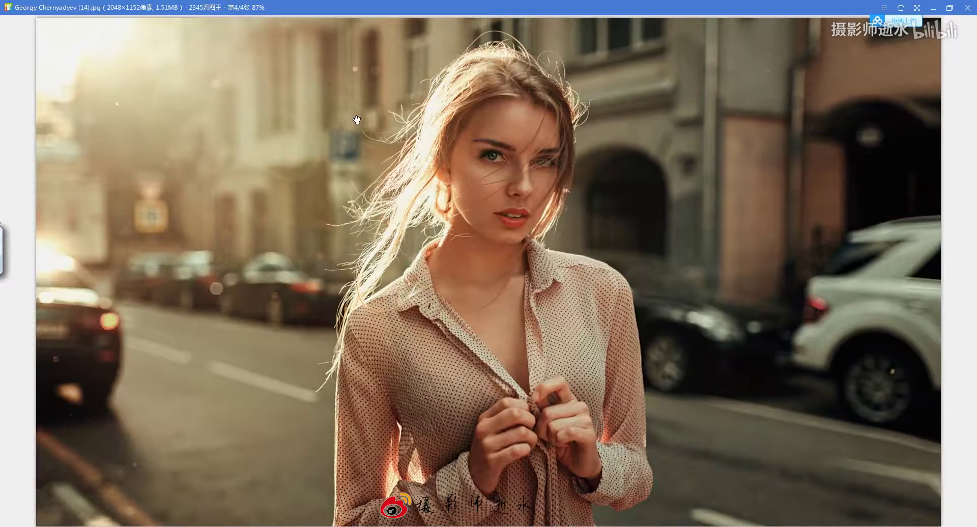
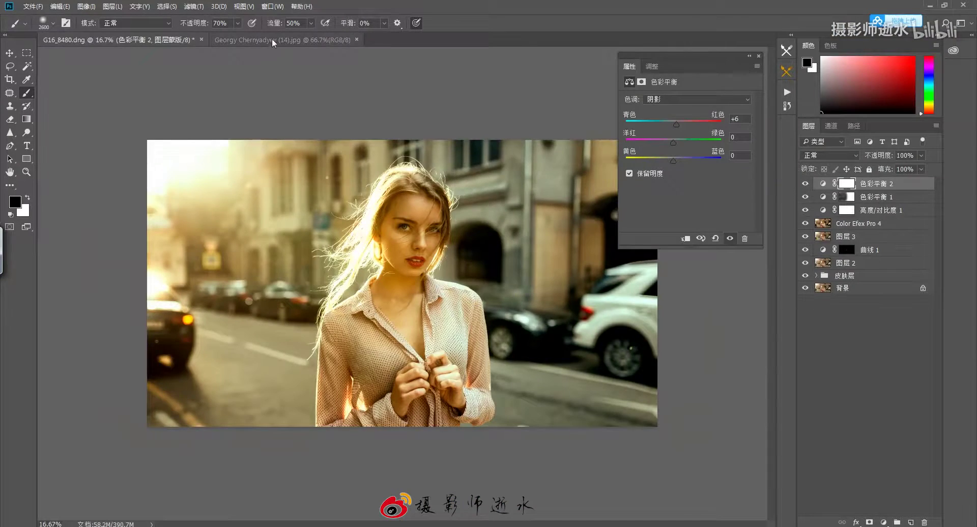
Sample the brown tone #7c5d3e from the reference photo as the foreground colour.
{"action": "left_click", "coordinate": [283, 39]}
{"action": "left_click", "coordinate": [285, 204], "text": "alt"}
{"action": "left_click", "coordinate": [15, 201]}
{"action": "type", "text": "7c5d3e"}
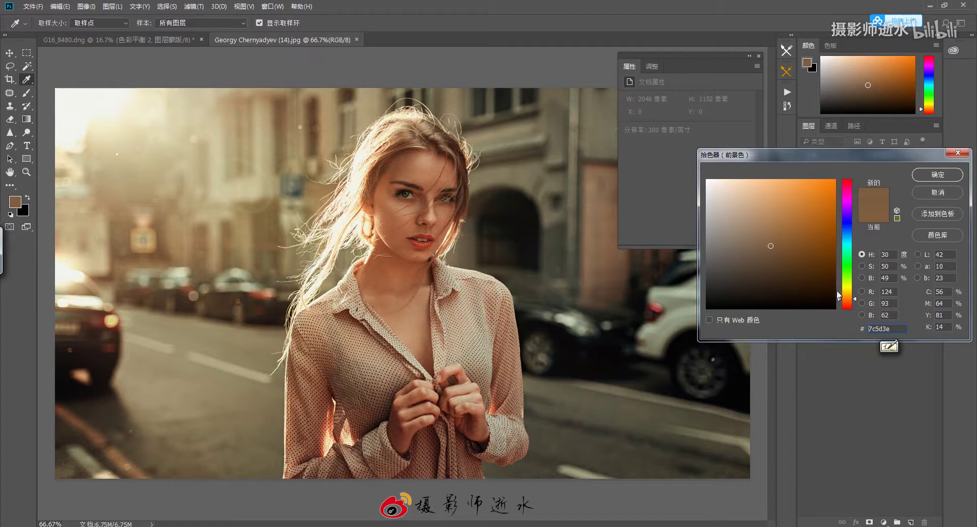
{"action": "left_click", "coordinate": [934, 175]}
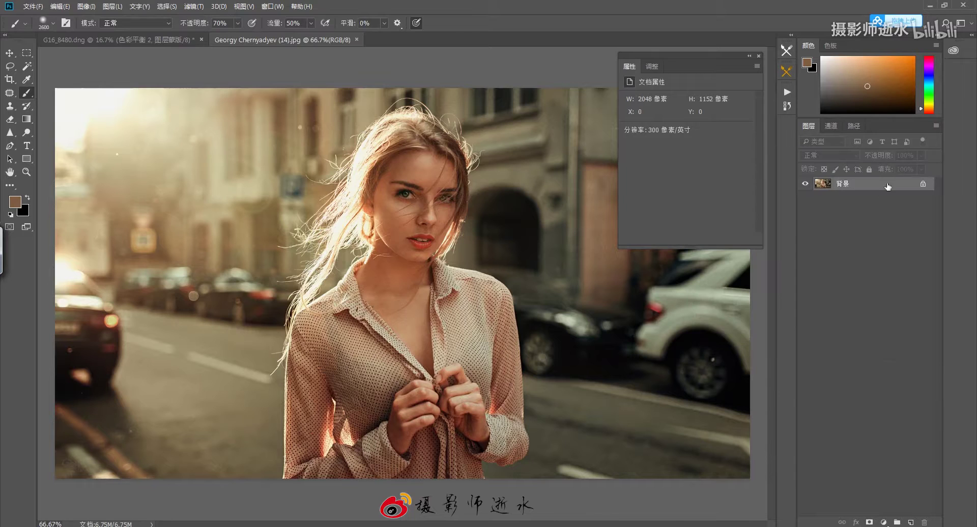
Shift Color Balance 2's midtones Cyan–Red slider to +7 on G16_8480.
{"action": "left_click", "coordinate": [152, 40]}
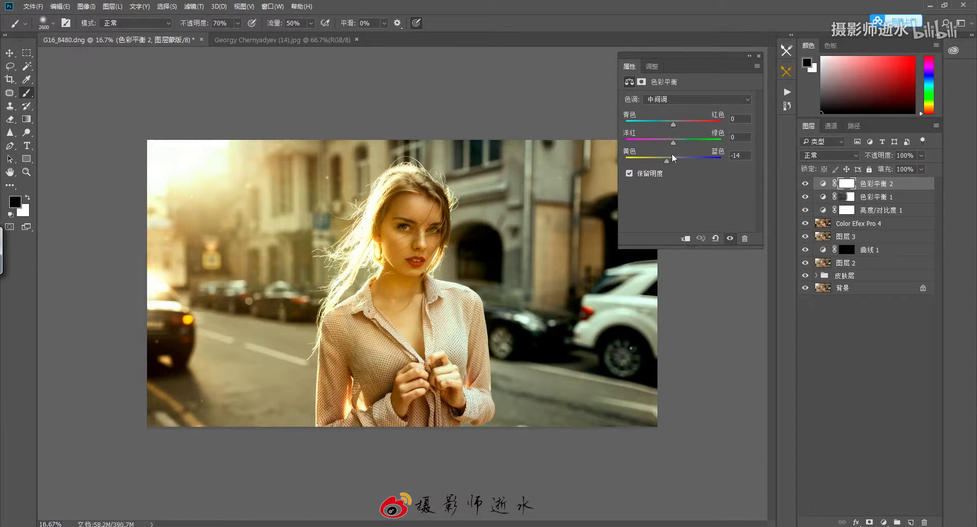
{"action": "left_click_drag", "start_coordinate": [674, 123], "coordinate": [677, 124]}
{"action": "left_click", "coordinate": [795, 265]}
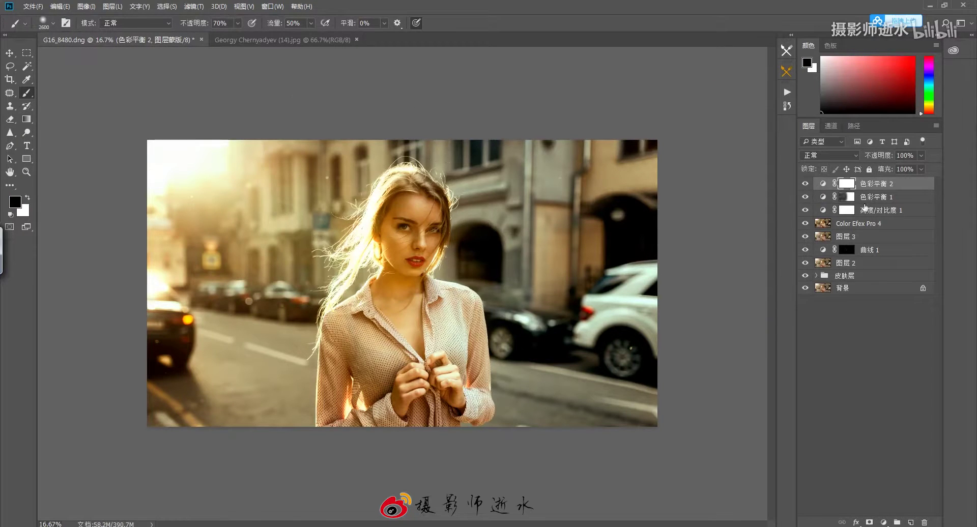
Draw a diagonal gradient on the Color Balance 2 mask to fade the warm shift.
{"action": "left_click", "coordinate": [26, 119]}
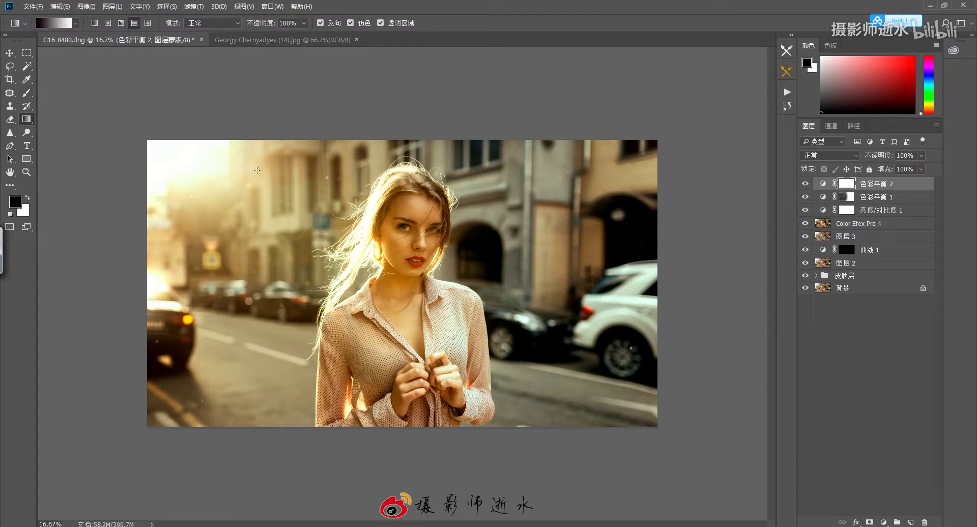
{"action": "left_click_drag", "start_coordinate": [676, 238], "coordinate": [214, 263]}
{"action": "mouse_move", "coordinate": [622, 316]}
{"action": "left_mouse_down"}
{"action": "mouse_move", "coordinate": [298, 334]}
{"action": "mouse_move", "coordinate": [110, 303]}
{"action": "left_mouse_up"}
{"action": "left_click_drag", "start_coordinate": [402, 265], "coordinate": [220, 267]}
{"action": "left_click_drag", "start_coordinate": [695, 258], "coordinate": [121, 258]}
{"action": "left_click_drag", "start_coordinate": [288, 265], "coordinate": [543, 416]}
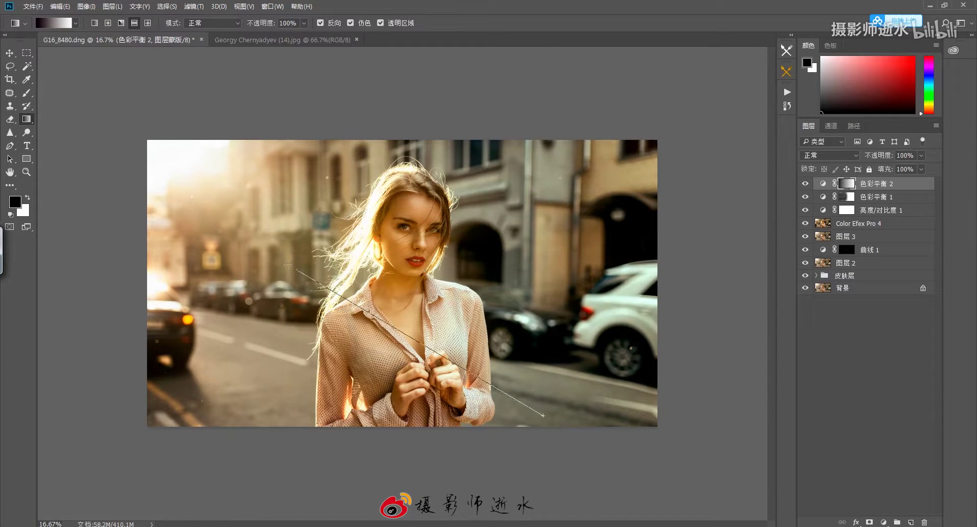
Toggle the grading layers and flip between the portrait and reference tabs to compare.
{"action": "mouse_move", "coordinate": [805, 183]}
{"action": "left_mouse_down"}
{"action": "mouse_move", "coordinate": [805, 209]}
{"action": "mouse_move", "coordinate": [805, 196]}
{"action": "left_mouse_up"}
{"action": "left_click", "coordinate": [805, 196]}
{"action": "left_click", "coordinate": [806, 184]}
{"action": "left_click", "coordinate": [265, 40]}
{"action": "left_click", "coordinate": [164, 41]}
{"action": "left_click", "coordinate": [298, 42]}
{"action": "key", "text": "ctrl+Tab"}
{"action": "left_click", "coordinate": [270, 41]}
{"action": "left_click", "coordinate": [169, 41]}
{"action": "left_click", "coordinate": [270, 41]}
{"action": "left_click", "coordinate": [185, 42]}
{"action": "left_click", "coordinate": [272, 41]}
{"action": "key", "text": "ctrl+Tab"}
Add a Hue/Saturation layer targeting Reds and shift their hue to −24.
{"action": "left_click", "coordinate": [884, 523]}
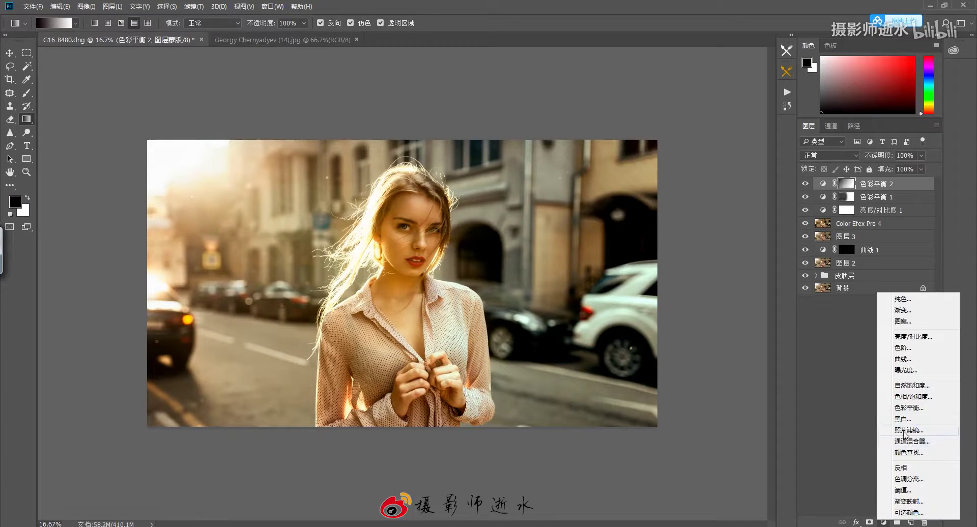
{"action": "left_click", "coordinate": [911, 397]}
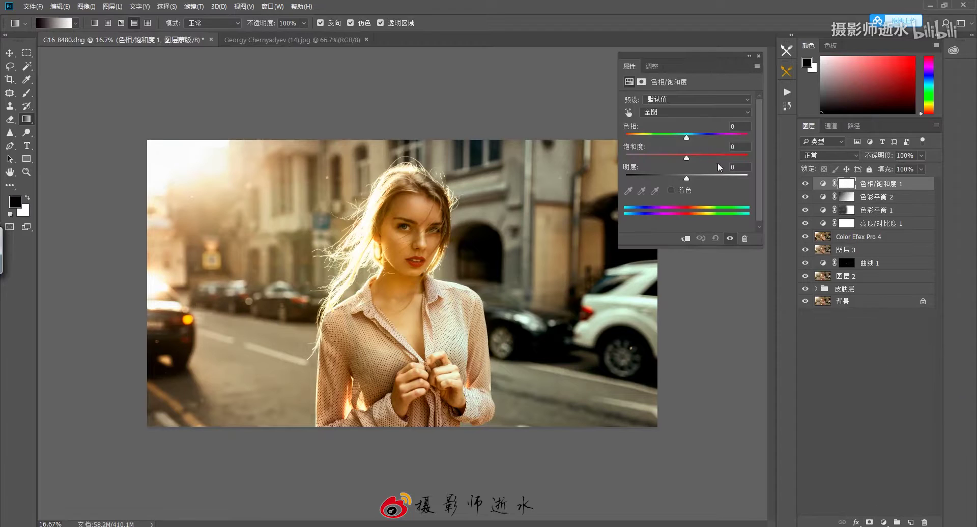
{"action": "left_click", "coordinate": [685, 113]}
{"action": "left_click", "coordinate": [666, 130]}
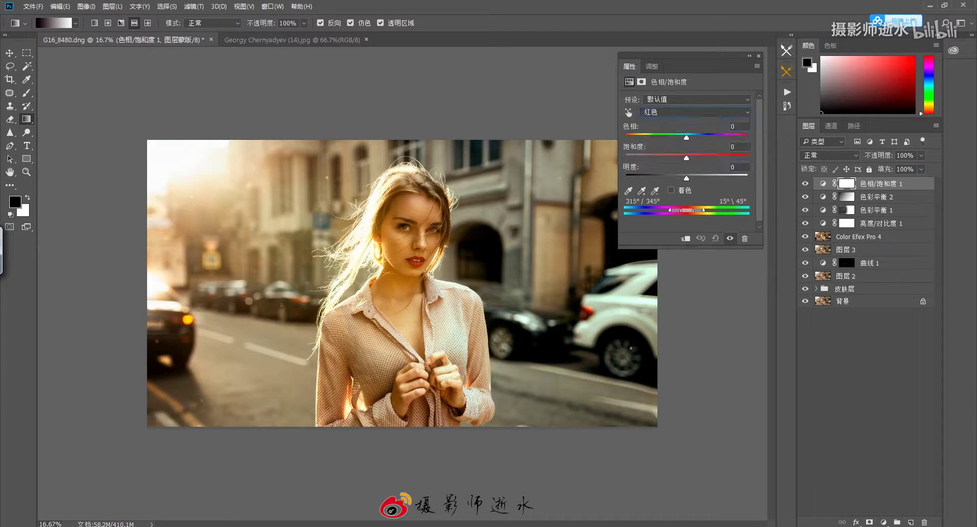
{"action": "key", "text": "ctrl+plus"}
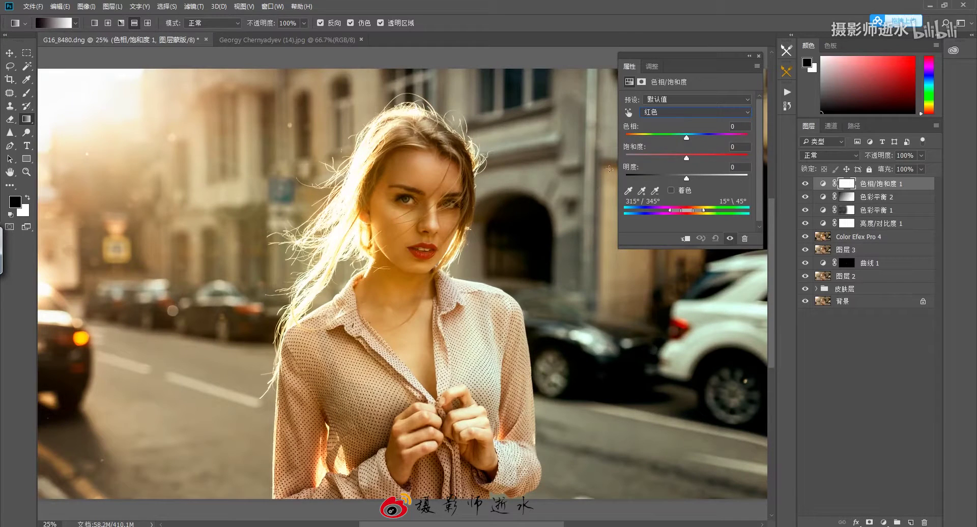
{"action": "left_click_drag", "start_coordinate": [686, 137], "coordinate": [675, 139]}
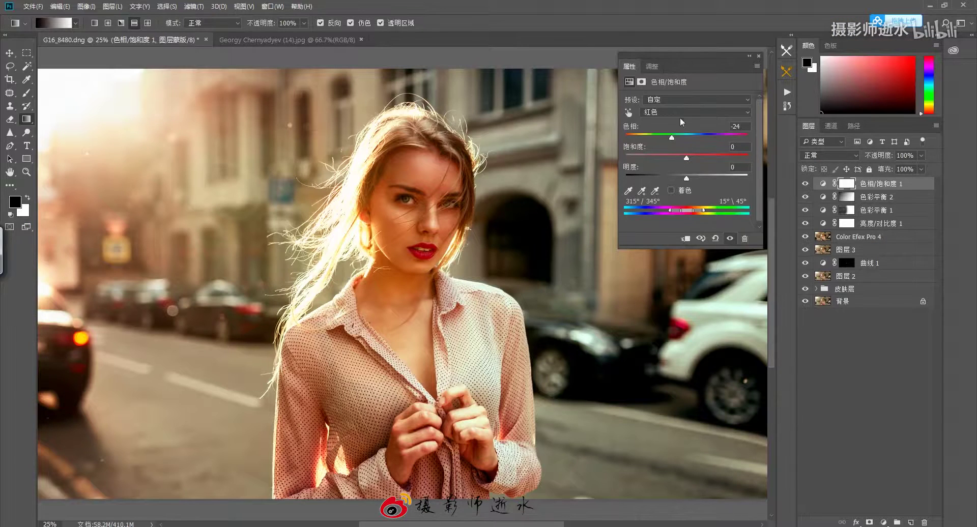
Lower the reds' saturation to −30 and raise their lightness to +27, checking the reference.
{"action": "left_click", "coordinate": [680, 113]}
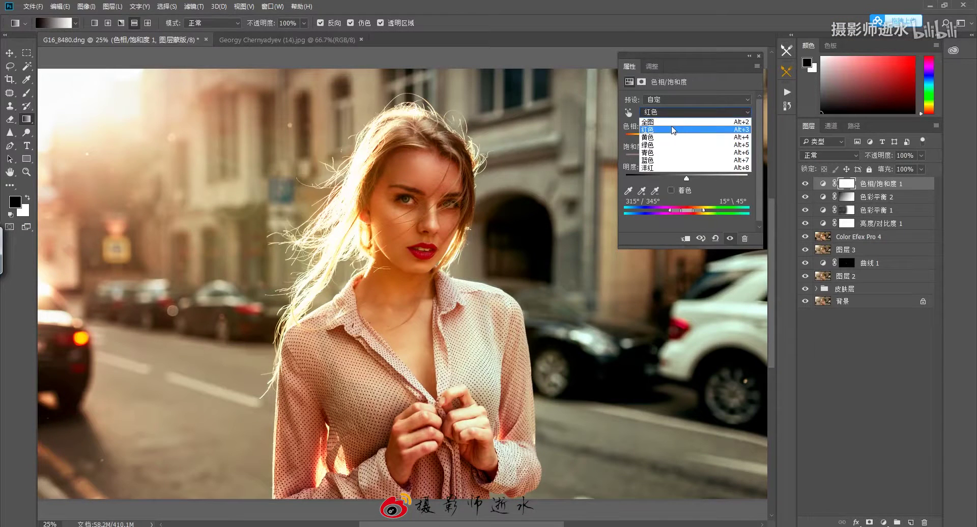
{"action": "left_click", "coordinate": [676, 130]}
{"action": "mouse_move", "coordinate": [673, 158]}
{"action": "left_mouse_down"}
{"action": "mouse_move", "coordinate": [655, 161]}
{"action": "mouse_move", "coordinate": [668, 159]}
{"action": "left_mouse_up"}
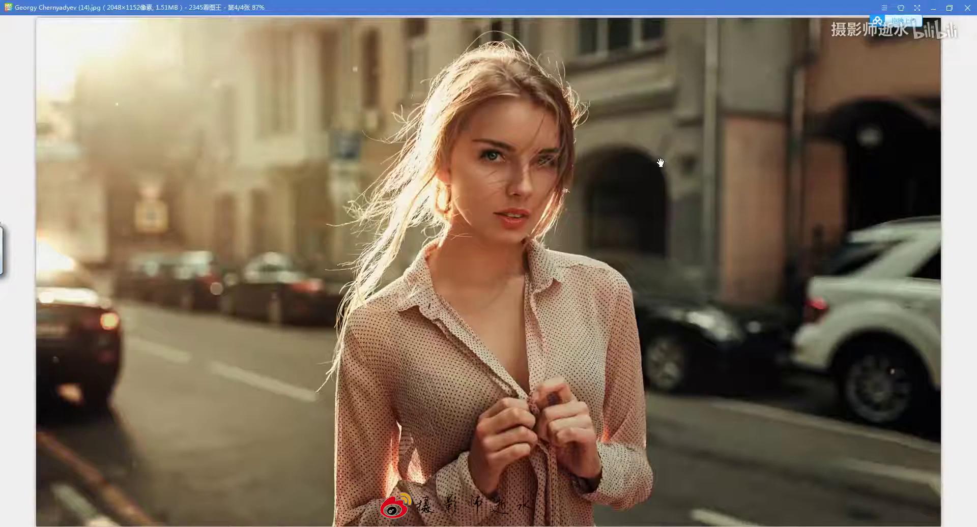
{"action": "key", "text": "alt+Tab"}
{"action": "key", "text": "alt+Tab"}
{"action": "key", "text": "alt+Tab"}
{"action": "key", "text": "alt+Tab"}
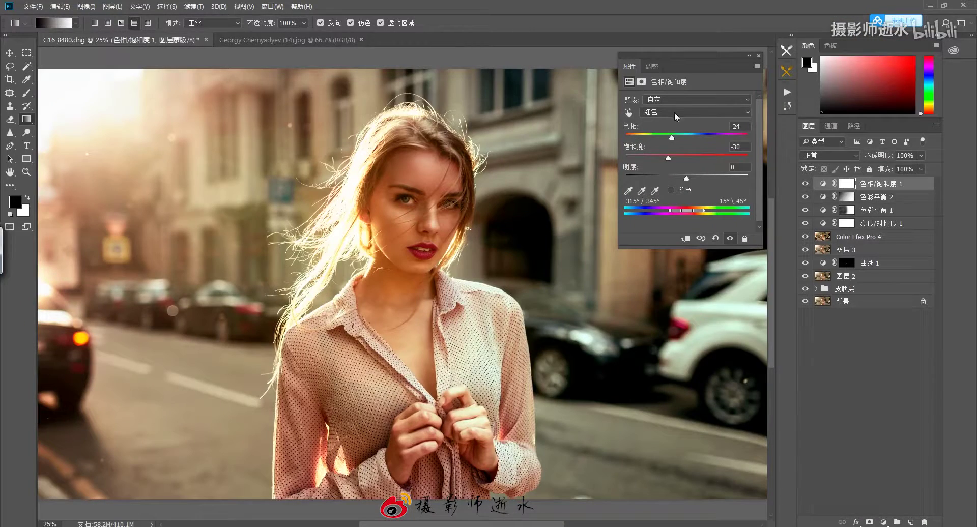
{"action": "left_click", "coordinate": [703, 176]}
{"action": "key", "text": "alt+Tab"}
{"action": "key", "text": "alt+Tab"}
{"action": "key", "text": "alt+Tab"}
{"action": "key", "text": "alt+Tab"}
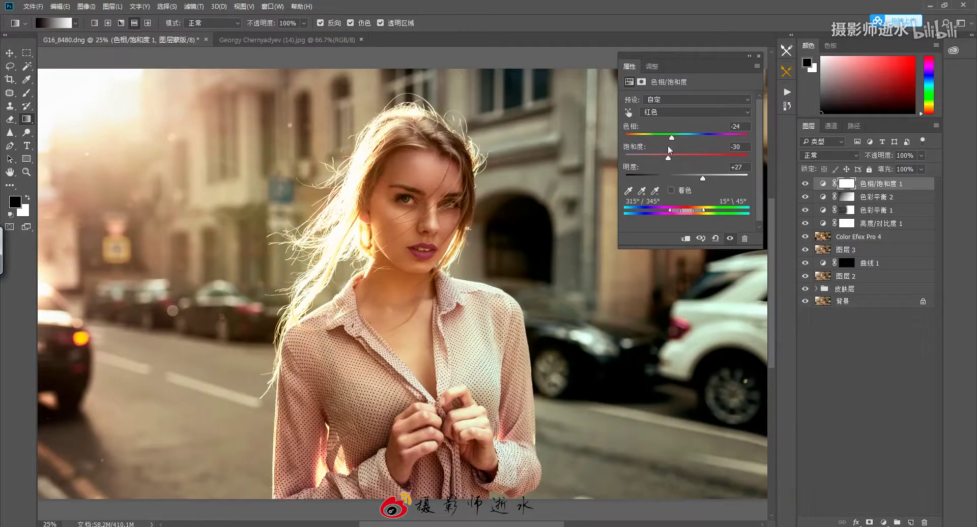
Retune the Hue/Saturation 1 reds to hue −21 and saturation −24, comparing against the reference.
{"action": "left_click_drag", "start_coordinate": [672, 137], "coordinate": [675, 139]}
{"action": "key", "text": "alt+Tab"}
{"action": "key", "text": "alt+Tab"}
{"action": "key", "text": "alt+Tab"}
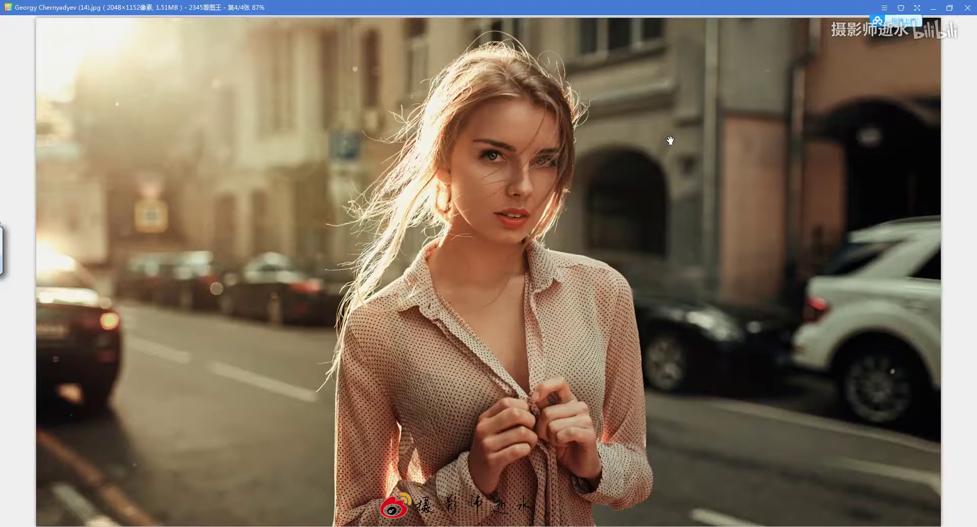
{"action": "key", "text": "alt+Tab"}
{"action": "key", "text": "alt+Tab"}
{"action": "key", "text": "alt+Tab"}
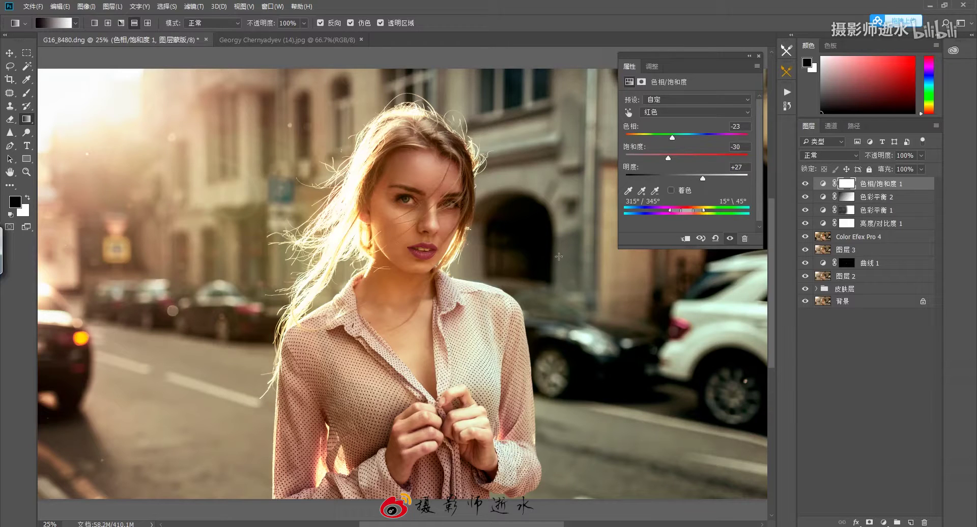
{"action": "key", "text": "alt+Tab"}
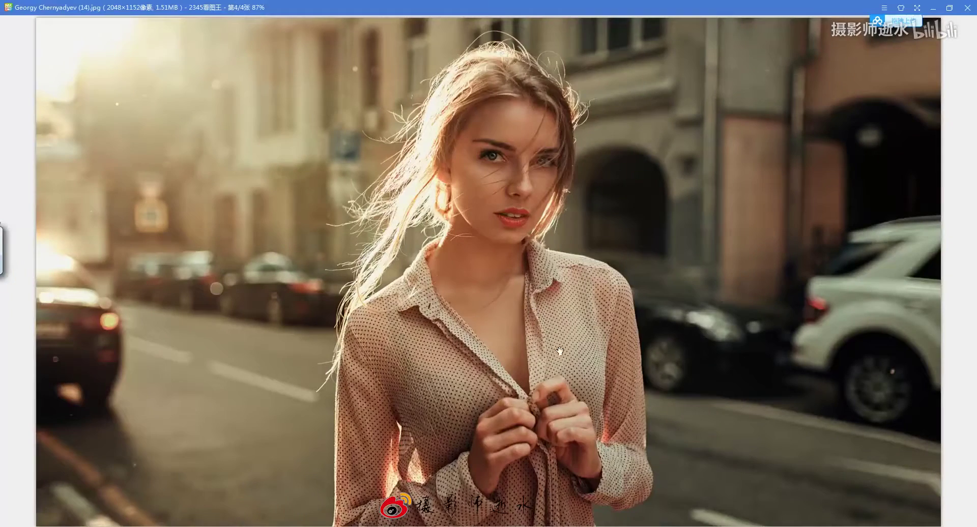
{"action": "key", "text": "alt+Tab"}
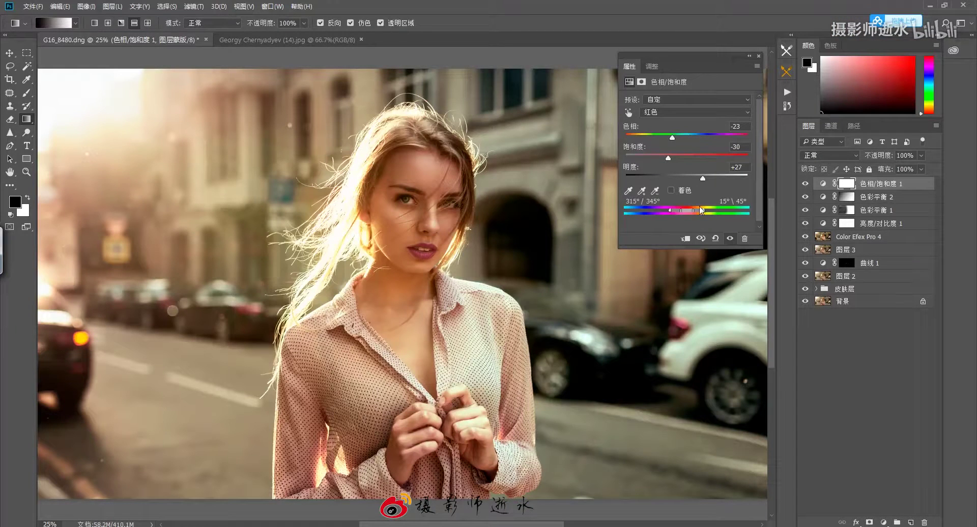
{"action": "left_click_drag", "start_coordinate": [672, 141], "coordinate": [671, 142]}
{"action": "left_click_drag", "start_coordinate": [669, 144], "coordinate": [673, 140]}
{"action": "left_click", "coordinate": [805, 184]}
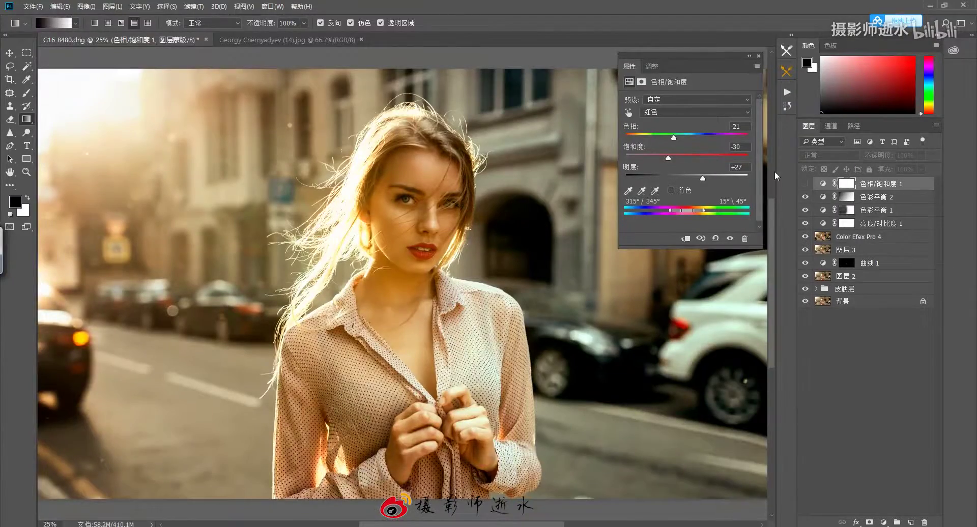
{"action": "key", "text": "alt+Tab"}
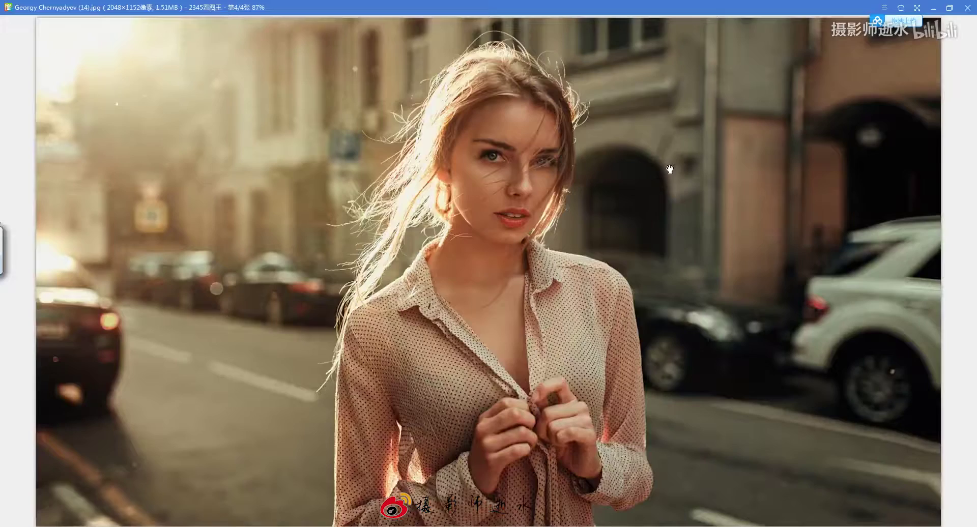
{"action": "key", "text": "alt+Tab"}
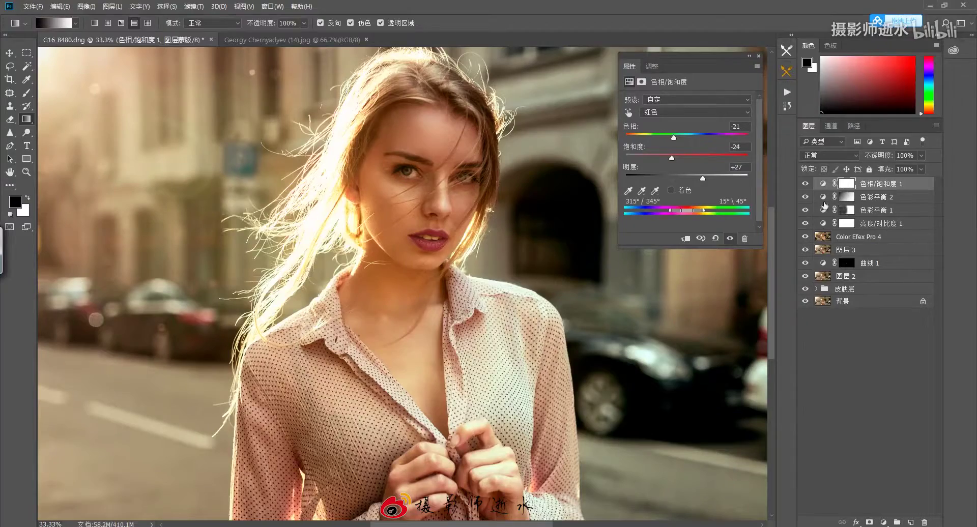
Set Color Balance 2 highlights to Magenta–Green +4 and Yellow–Blue −11.
{"action": "left_click", "coordinate": [825, 198]}
{"action": "left_click", "coordinate": [697, 99]}
{"action": "left_click", "coordinate": [677, 130]}
{"action": "left_click_drag", "start_coordinate": [677, 141], "coordinate": [679, 142]}
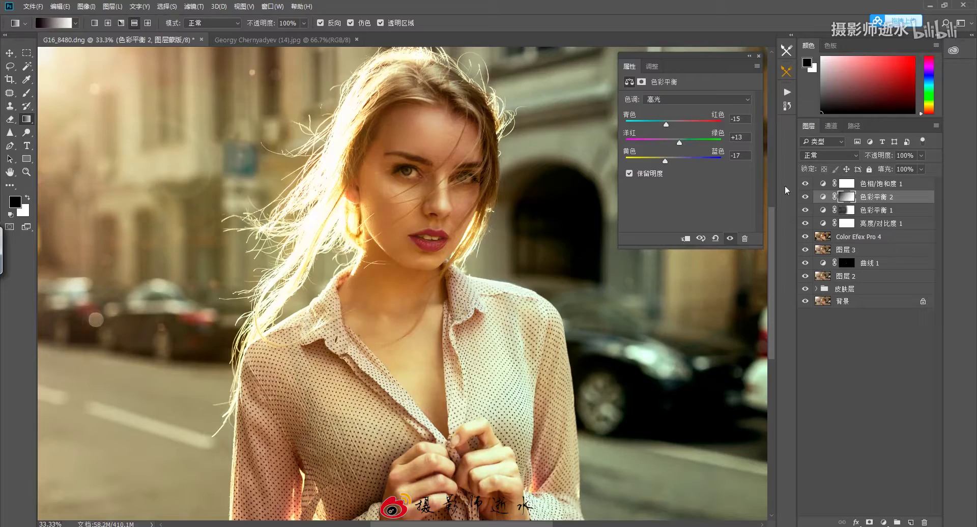
{"action": "left_click_drag", "start_coordinate": [666, 161], "coordinate": [676, 143]}
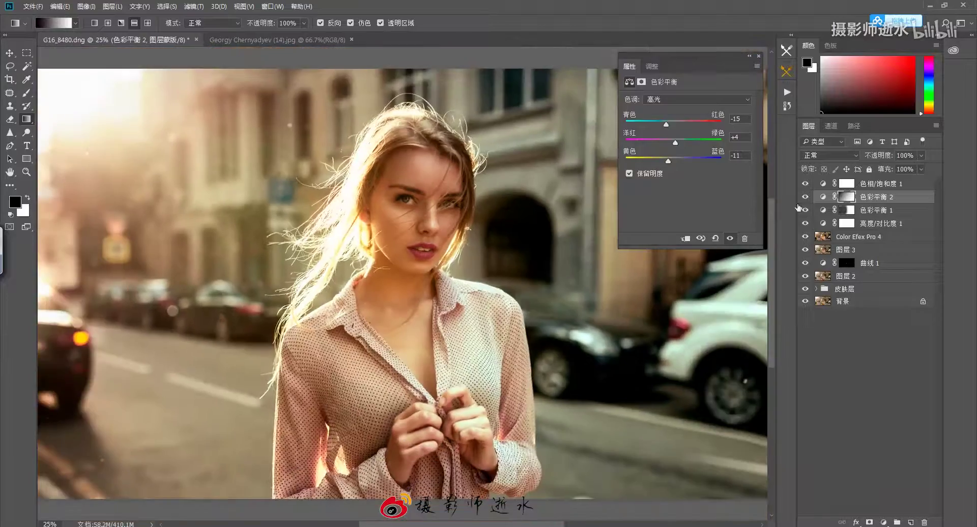
{"action": "left_click", "coordinate": [891, 184]}
{"action": "left_click_drag", "start_coordinate": [805, 184], "coordinate": [805, 224]}
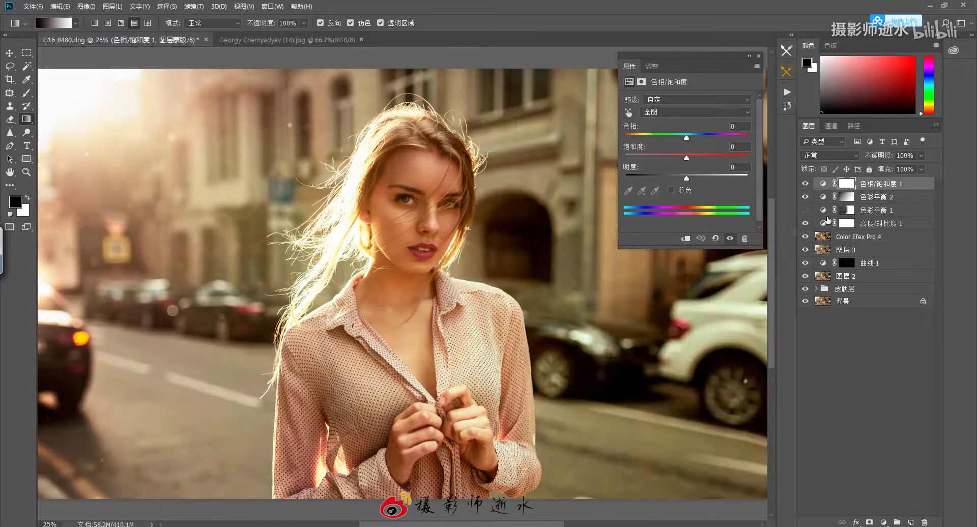
Group the three colour adjustment layers and name the group 调色.
{"action": "left_click", "coordinate": [811, 210], "text": "shift"}
{"action": "key", "text": "ctrl+g"}
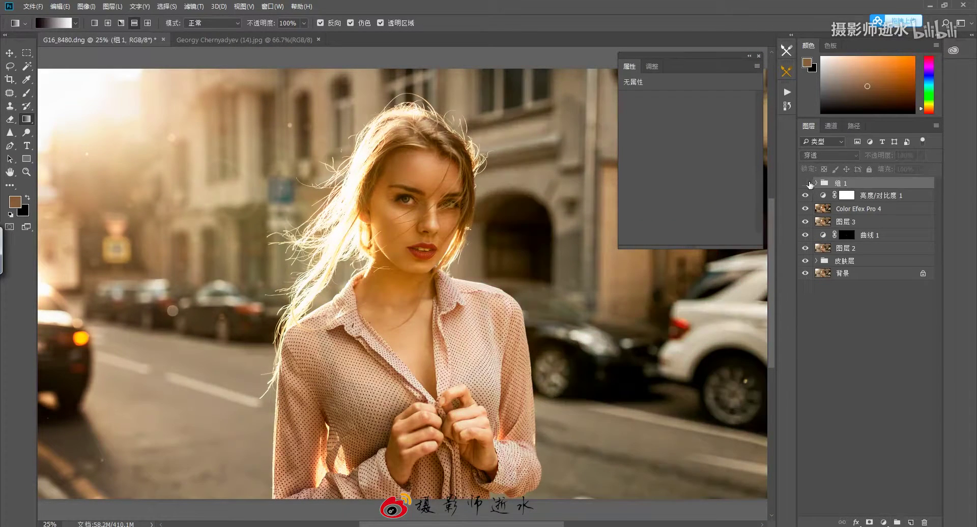
{"action": "double_click", "coordinate": [842, 182]}
{"action": "type", "text": "ti"}
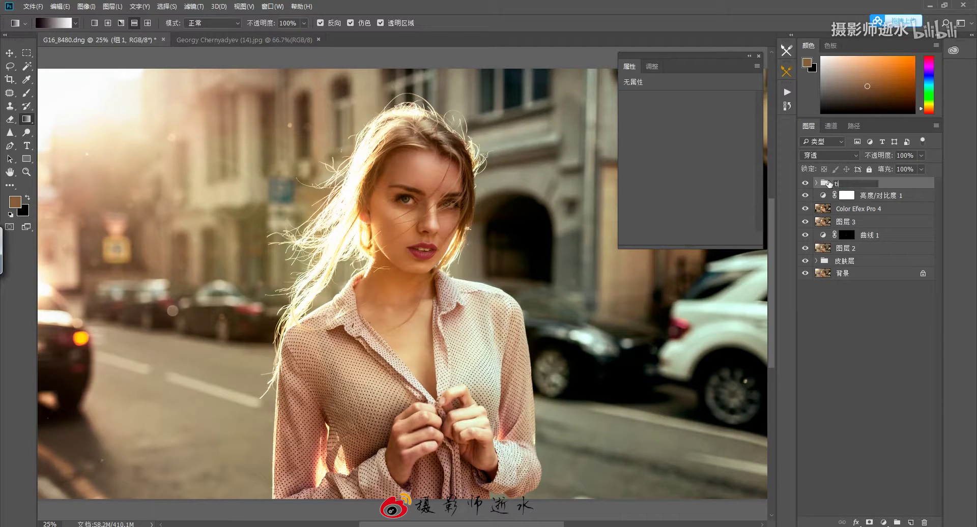
{"action": "key", "text": "BackSpace"}
{"action": "key", "text": "ctrl+space"}
{"action": "type", "text": "tiaose"}
{"action": "key", "text": "space"}
{"action": "key", "text": "Return"}
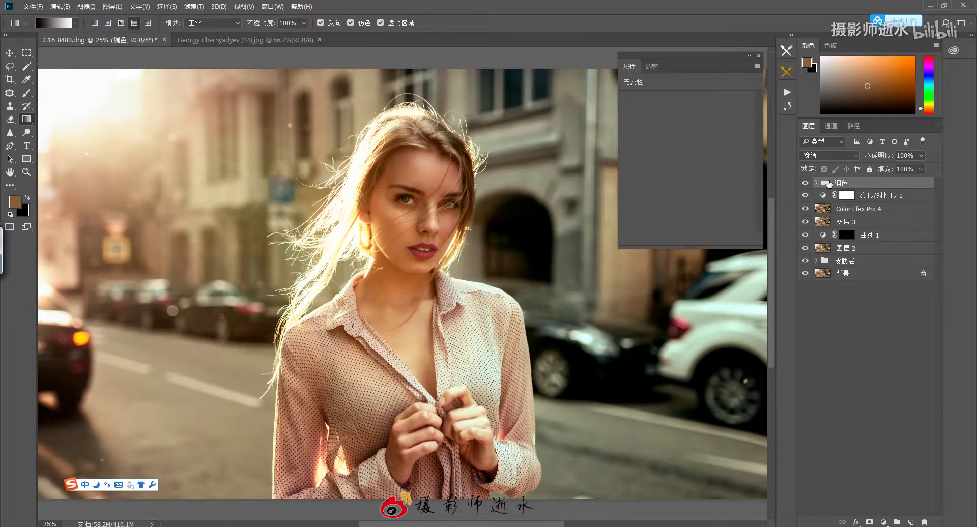
{"action": "key", "text": "ctrl+minus"}
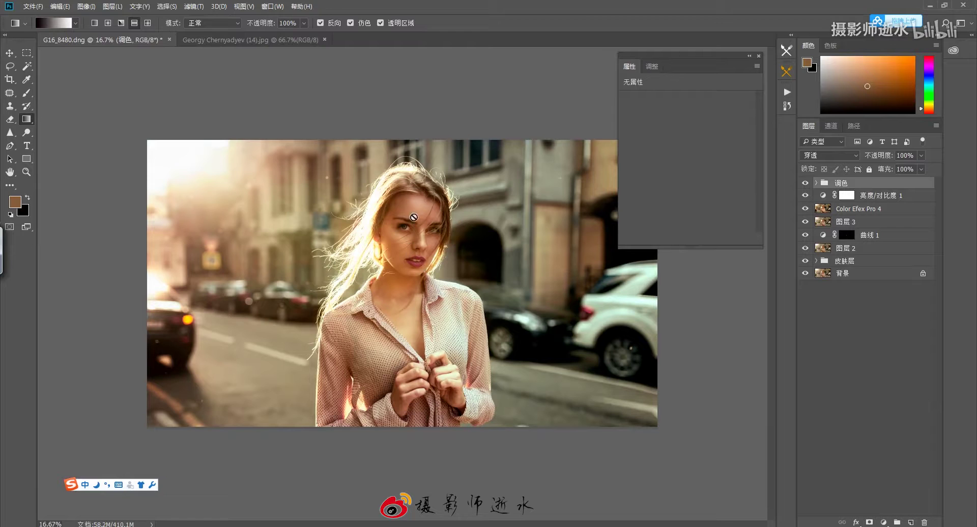
Compare the G16_8480.dng and Georgy Chernyadyev (14).jpg tabs, ending on G16_8480.
{"action": "left_click", "coordinate": [255, 42]}
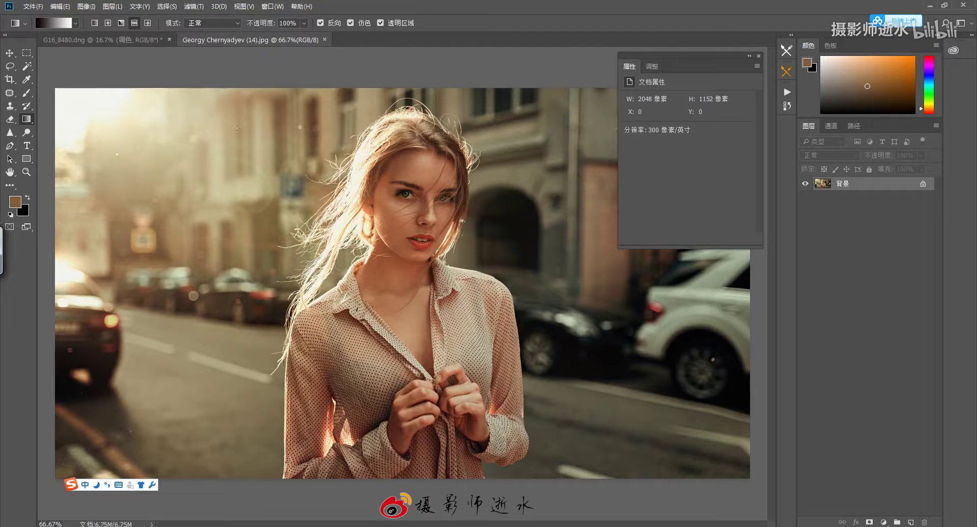
{"action": "left_click", "coordinate": [101, 40]}
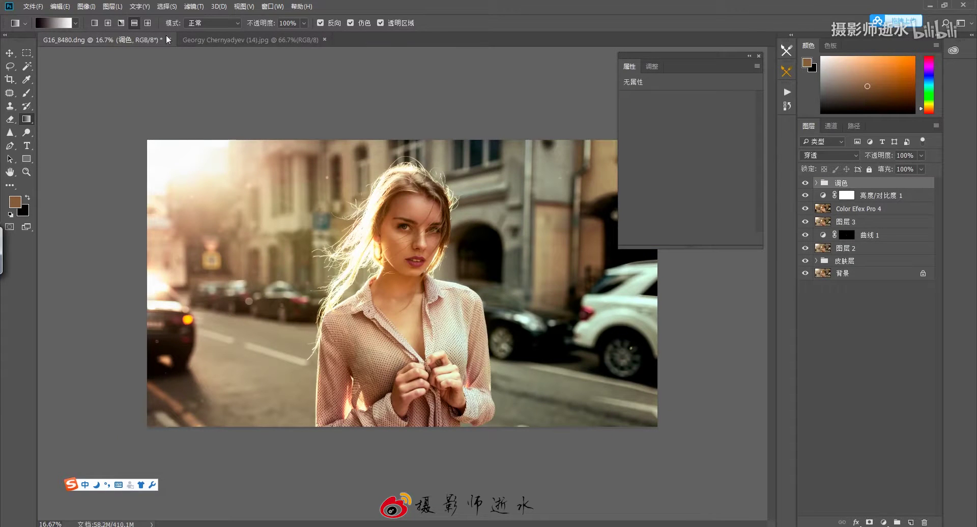
{"action": "left_click", "coordinate": [188, 39]}
{"action": "left_click", "coordinate": [149, 39]}
{"action": "left_click", "coordinate": [253, 41]}
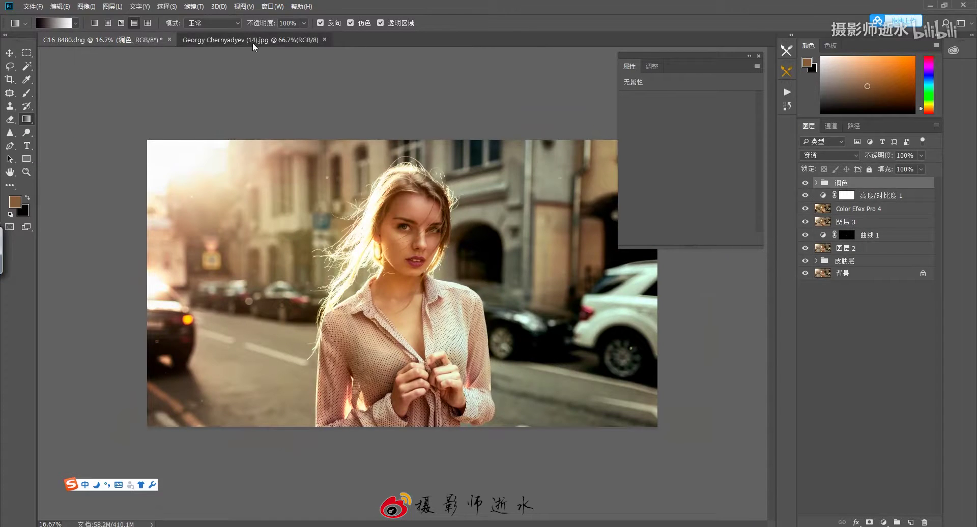
{"action": "left_click", "coordinate": [135, 39]}
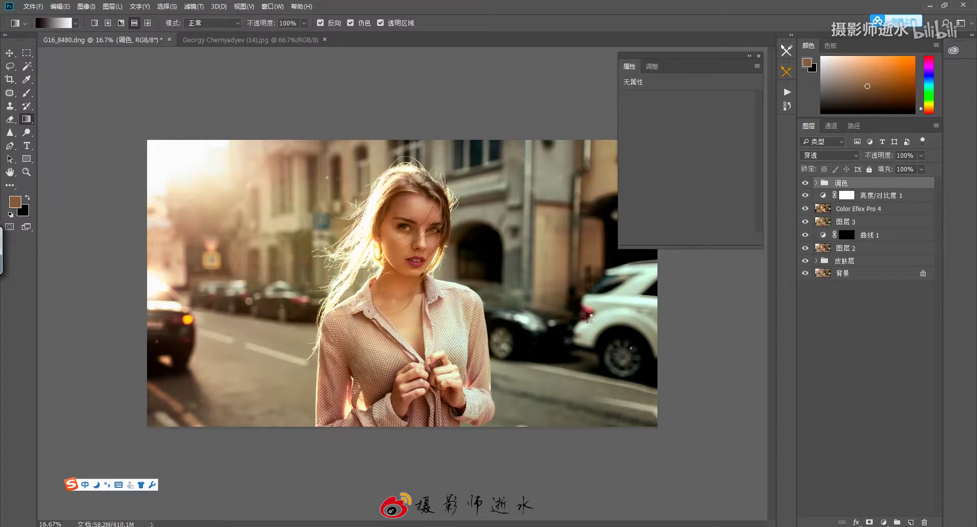
Add a Brightness/Contrast layer at −14 masked to a feathered luminosity highlights selection.
{"action": "key", "text": "ctrl+alt+2"}
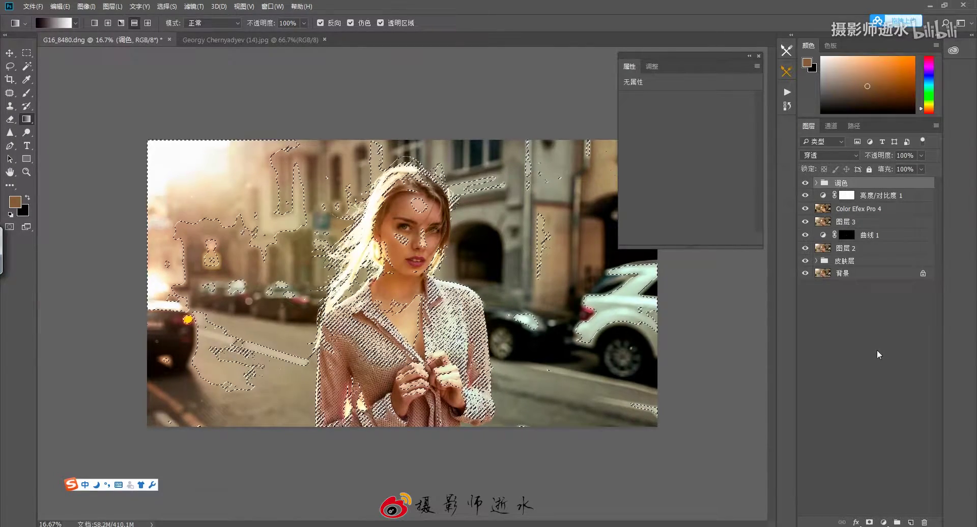
{"action": "key", "text": "shift+F6"}
{"action": "key", "text": "Return"}
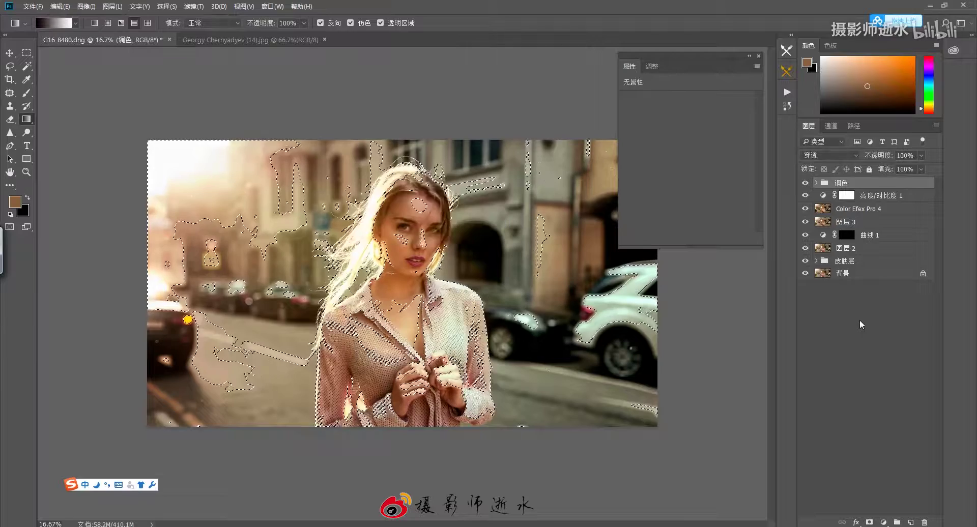
{"action": "left_click", "coordinate": [884, 522]}
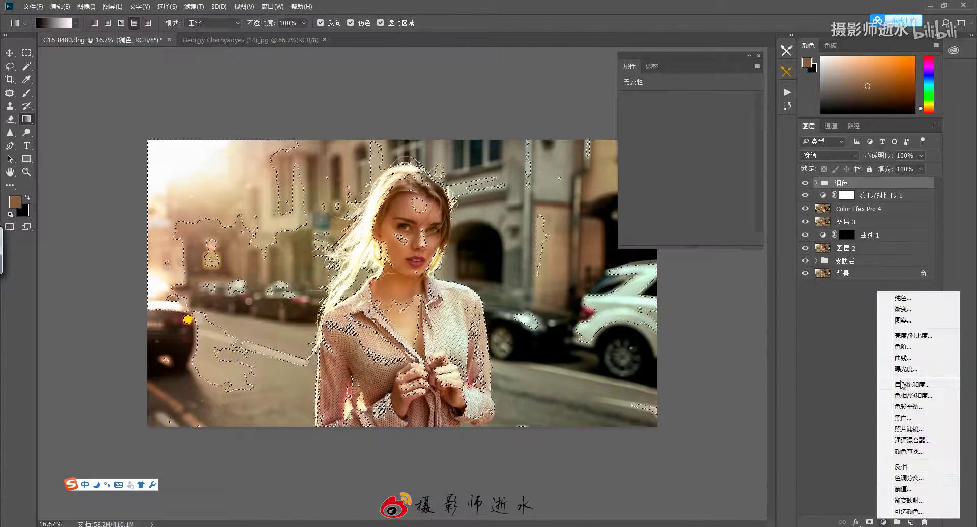
{"action": "left_click", "coordinate": [913, 336]}
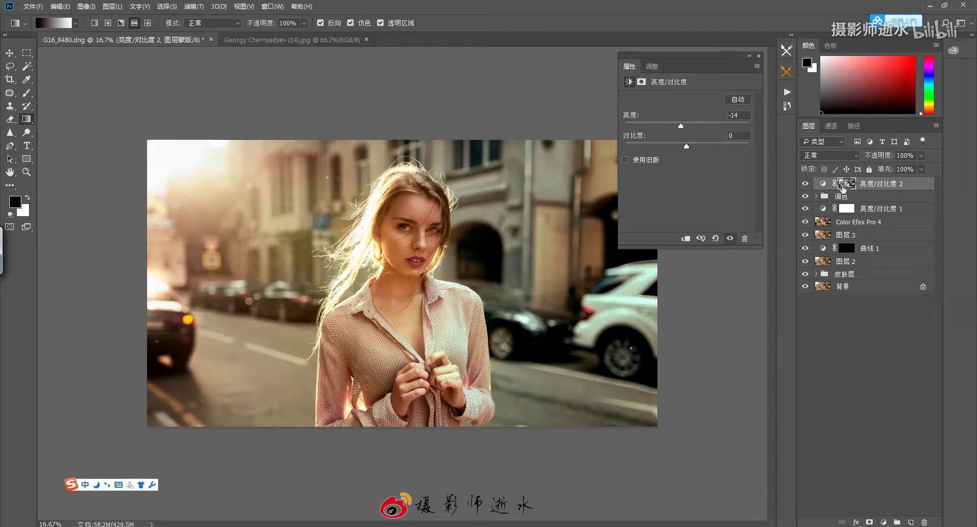
Toggle the brightness layer against the reference, then load its mask as a selection.
{"action": "left_click", "coordinate": [805, 184]}
{"action": "left_click", "coordinate": [806, 184]}
{"action": "left_click", "coordinate": [805, 183]}
{"action": "left_click", "coordinate": [805, 184]}
{"action": "key", "text": "alt+Tab"}
{"action": "key", "text": "alt+Tab"}
{"action": "key", "text": "alt+Tab"}
{"action": "key", "text": "alt+Tab"}
{"action": "key", "text": "alt+Tab"}
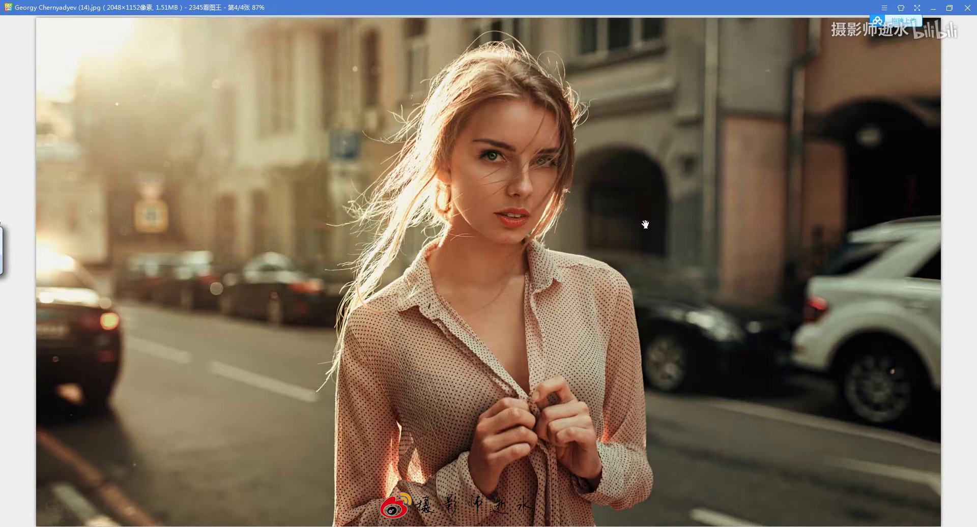
{"action": "key", "text": "alt+Tab"}
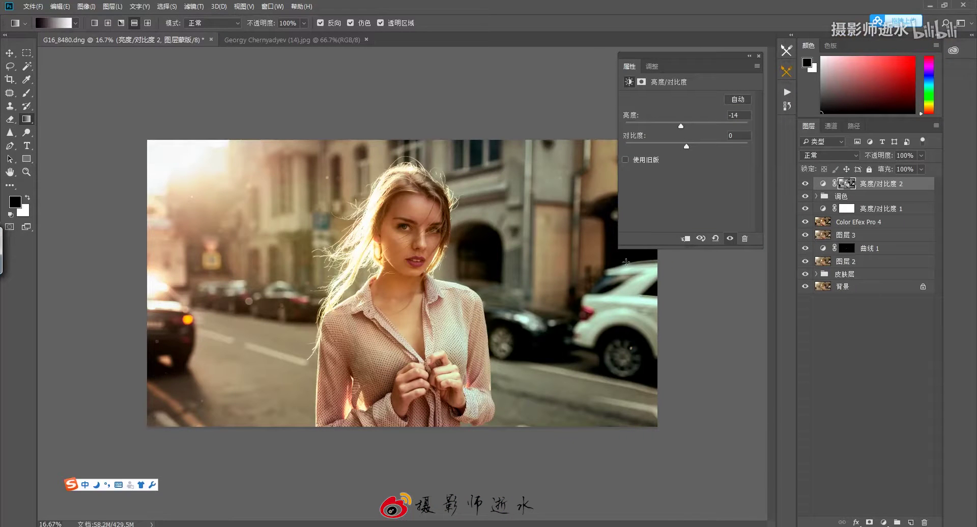
{"action": "left_click", "coordinate": [847, 185], "text": "ctrl"}
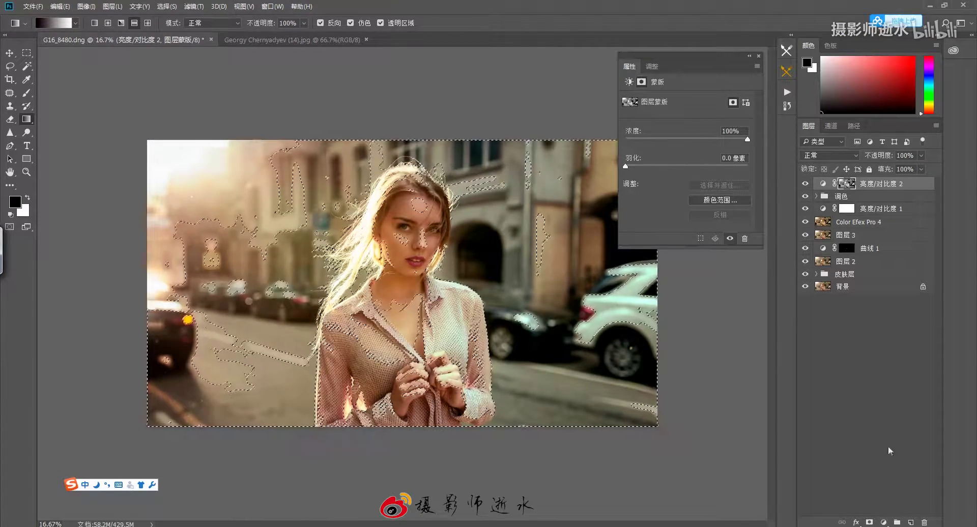
Add a highlights-masked Curves layer with the midpoint pulled down slightly, toggling to compare.
{"action": "left_click", "coordinate": [884, 522]}
{"action": "left_click", "coordinate": [904, 360]}
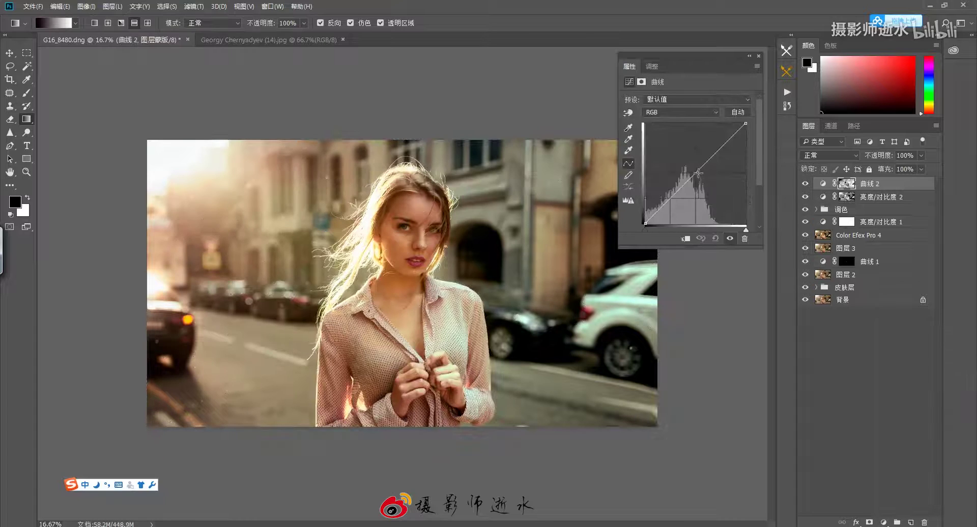
{"action": "left_click_drag", "start_coordinate": [699, 166], "coordinate": [697, 168]}
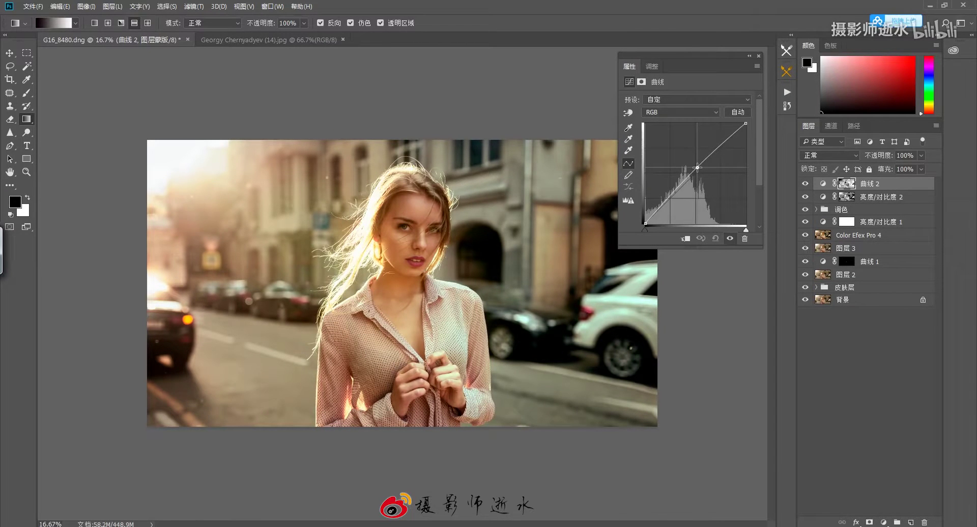
{"action": "left_click", "coordinate": [805, 186]}
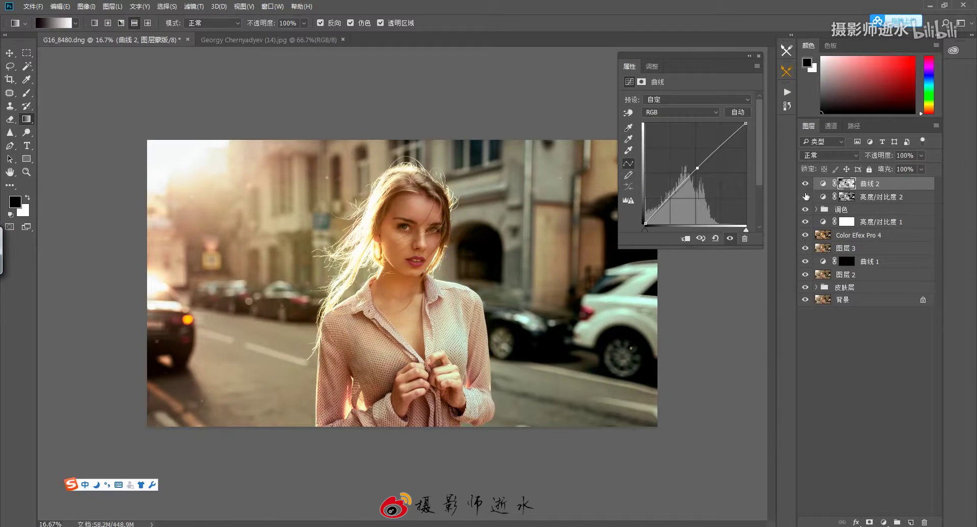
{"action": "left_click", "coordinate": [806, 183]}
{"action": "left_click", "coordinate": [806, 184]}
{"action": "left_click", "coordinate": [806, 184]}
{"action": "left_click", "coordinate": [806, 184]}
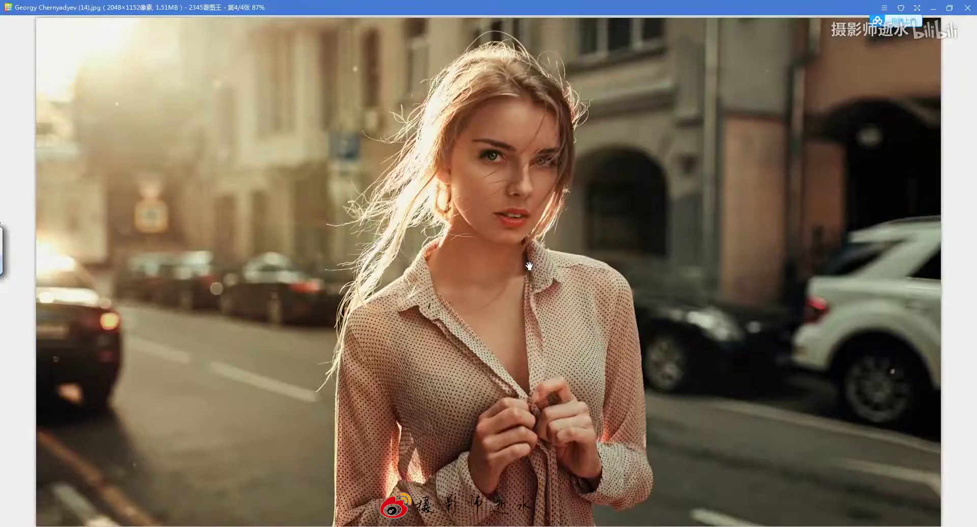
Check the Curves 2 channel list, keeping the curve on RGB.
{"action": "key", "text": "alt+Tab"}
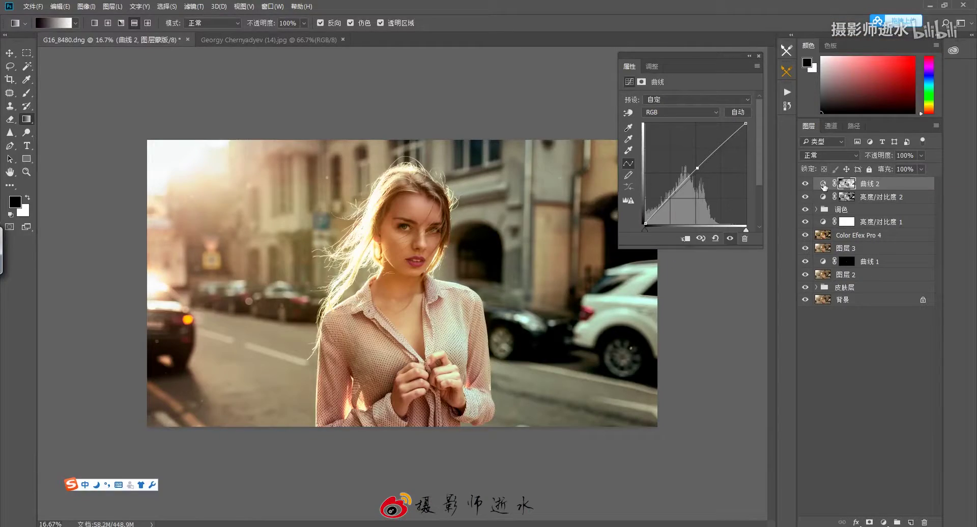
{"action": "left_click", "coordinate": [824, 184]}
{"action": "left_click", "coordinate": [666, 112]}
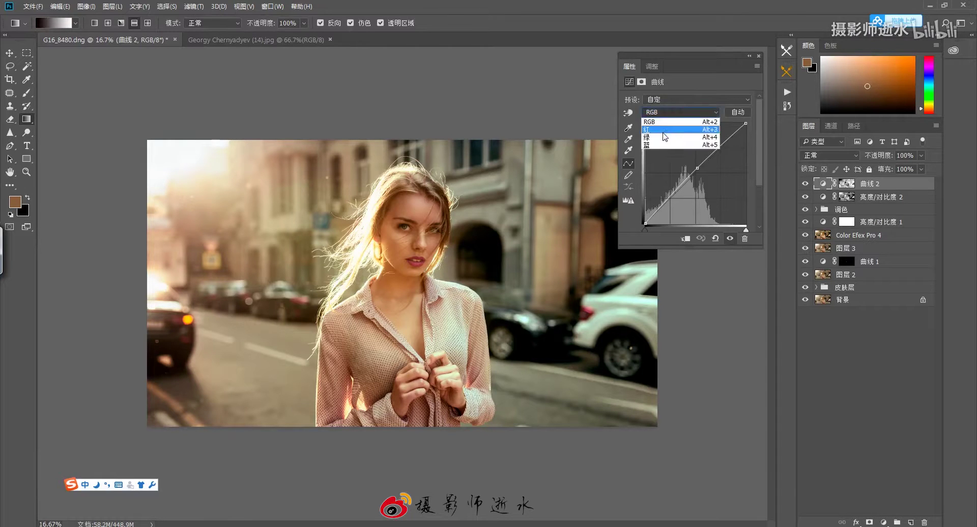
{"action": "left_click", "coordinate": [598, 239]}
Zoom into the reference photo's face and sample its skin tone.
{"action": "key", "text": "alt+Tab"}
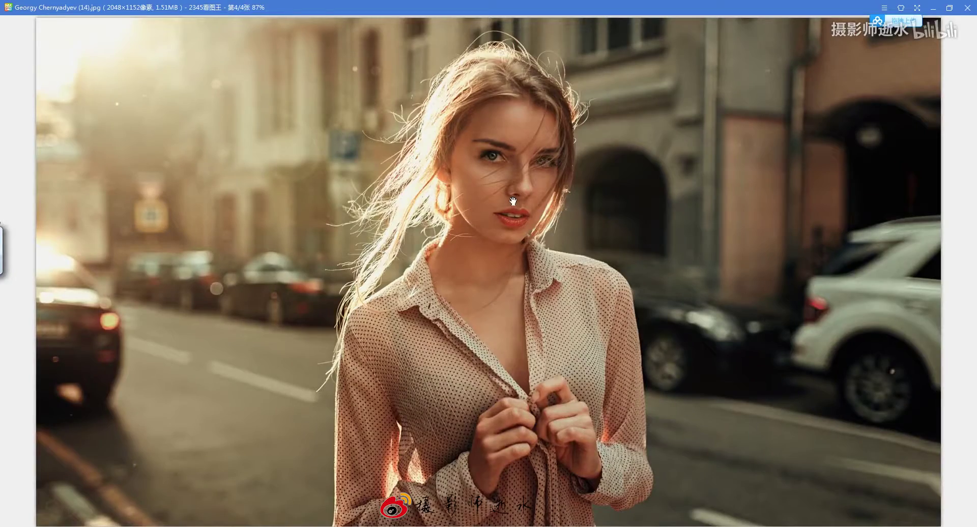
{"action": "key", "text": "alt+Tab"}
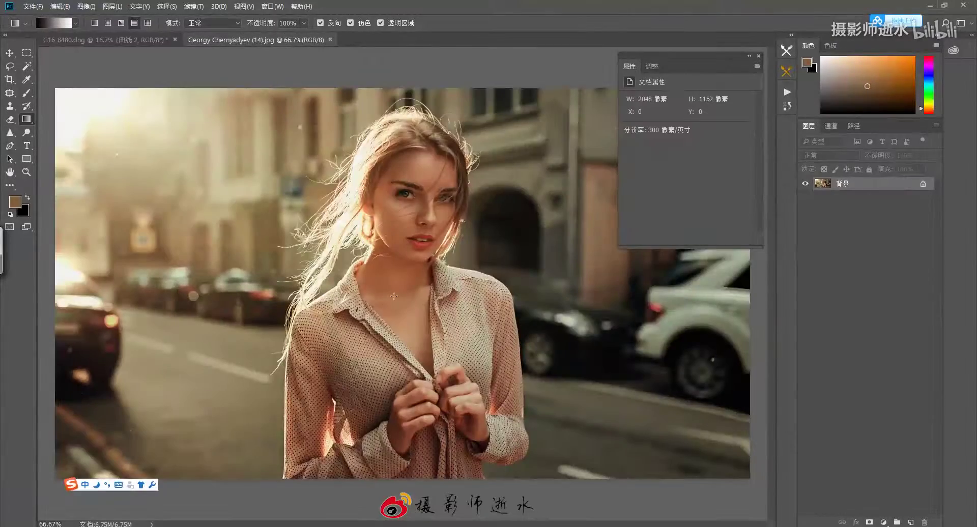
{"action": "key", "text": "ctrl+plus"}
{"action": "key", "text": "ctrl+plus"}
{"action": "left_click_drag", "start_coordinate": [465, 261], "coordinate": [481, 340]}
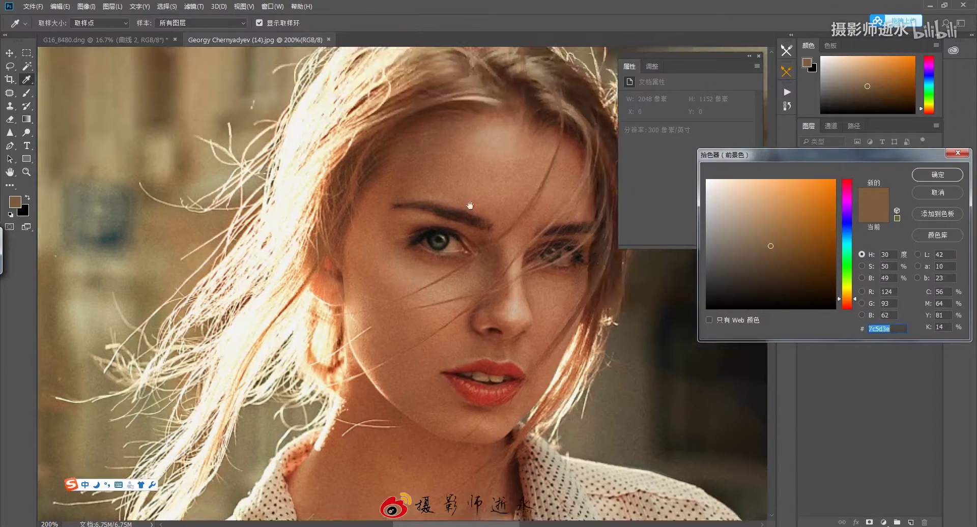
{"action": "left_click", "coordinate": [472, 210]}
{"action": "key", "text": "Return"}
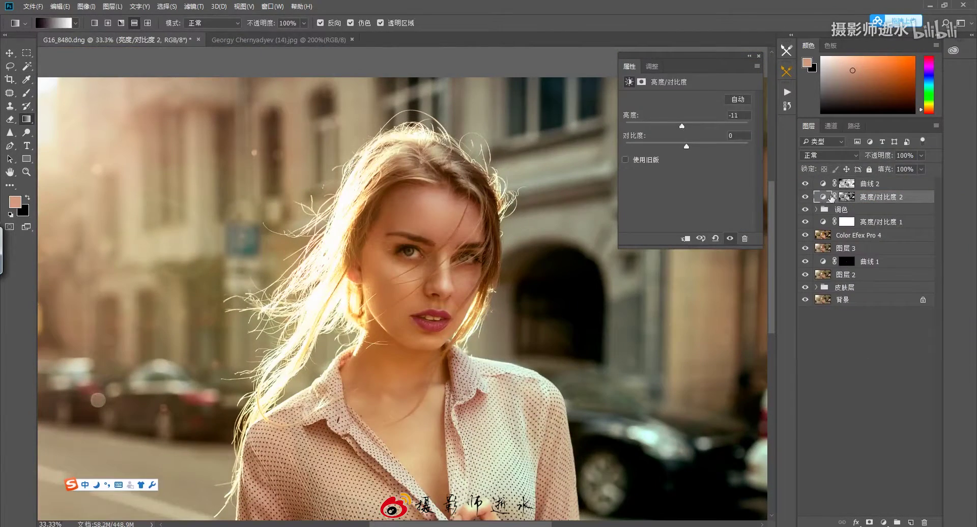
Switch the Curves 2 layer to the blue channel and check against the reference.
{"action": "left_click", "coordinate": [847, 183]}
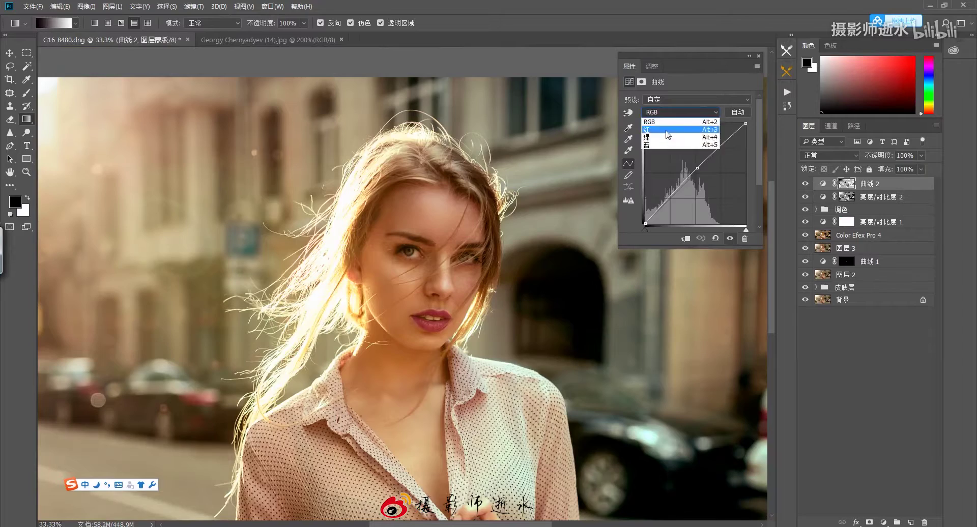
{"action": "left_click", "coordinate": [216, 40]}
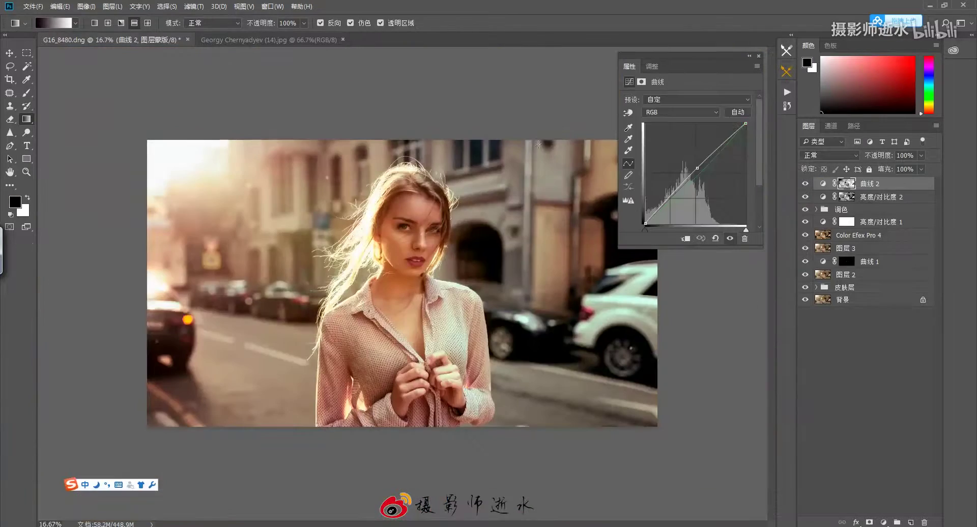
{"action": "left_click", "coordinate": [681, 112]}
{"action": "left_click", "coordinate": [663, 142]}
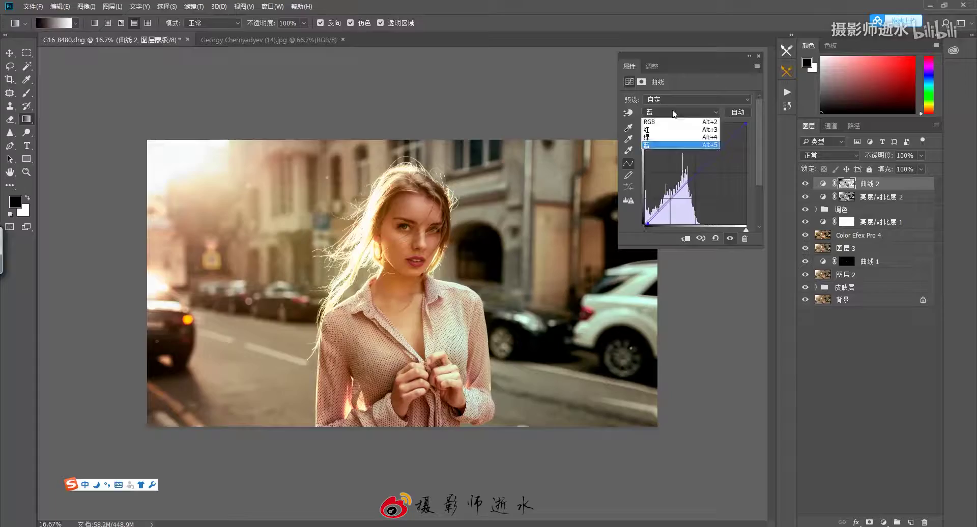
{"action": "left_click", "coordinate": [270, 40]}
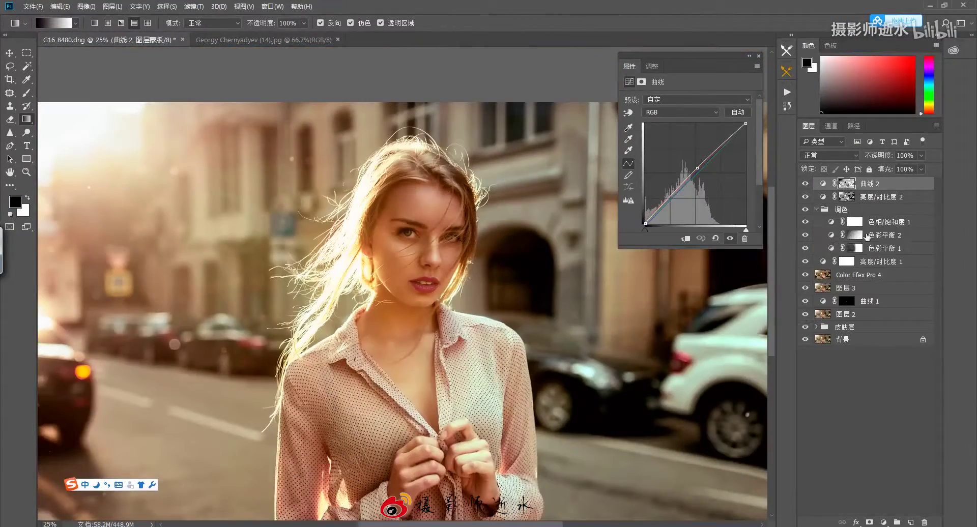
Add a Hue/Saturation layer above the 调色 group, pushing the targeted range's hue to +180.
{"action": "left_click", "coordinate": [823, 210]}
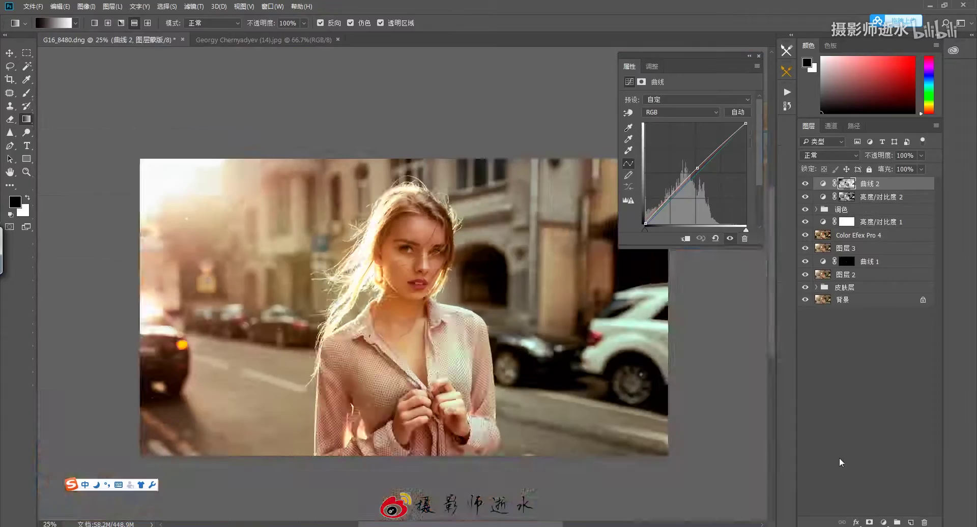
{"action": "left_click", "coordinate": [883, 522]}
{"action": "left_click", "coordinate": [896, 403]}
{"action": "left_click_drag", "start_coordinate": [692, 214], "coordinate": [697, 214]}
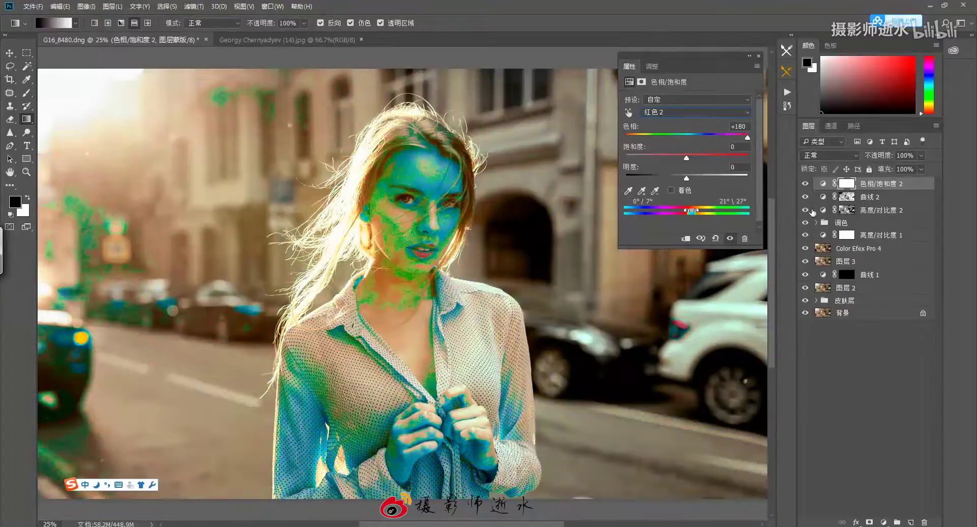
Narrow the Hue/Saturation colour range to the skin and shift its hue to about -16.
{"action": "left_click", "coordinate": [807, 186]}
{"action": "left_click", "coordinate": [806, 185]}
{"action": "key", "text": "ctrl+plus"}
{"action": "key", "text": "ctrl+plus"}
{"action": "key", "text": "ctrl+plus"}
{"action": "left_click_drag", "start_coordinate": [693, 214], "coordinate": [697, 214]}
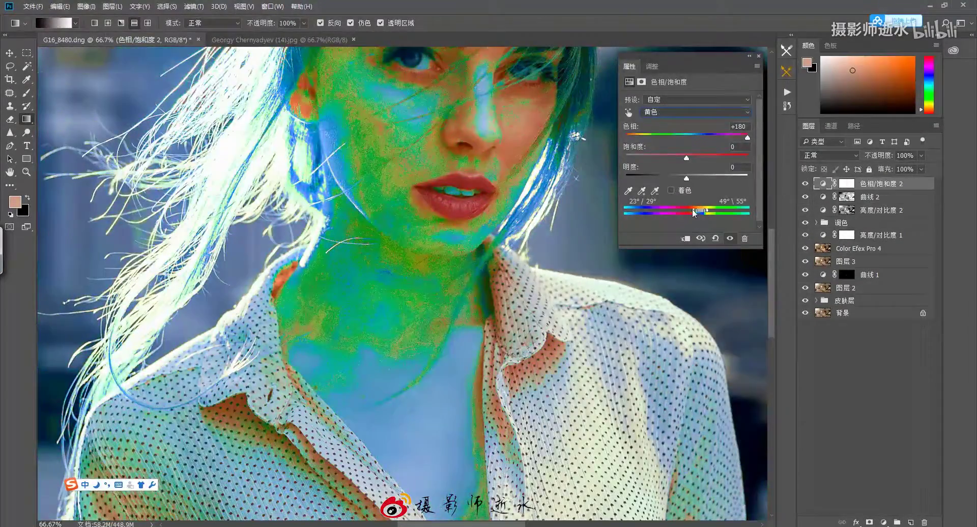
{"action": "left_click", "coordinate": [806, 183]}
{"action": "left_click", "coordinate": [805, 183]}
{"action": "left_click_drag", "start_coordinate": [708, 212], "coordinate": [704, 217]}
{"action": "left_click", "coordinate": [806, 184]}
{"action": "left_click", "coordinate": [805, 183]}
{"action": "left_click_drag", "start_coordinate": [746, 139], "coordinate": [673, 139]}
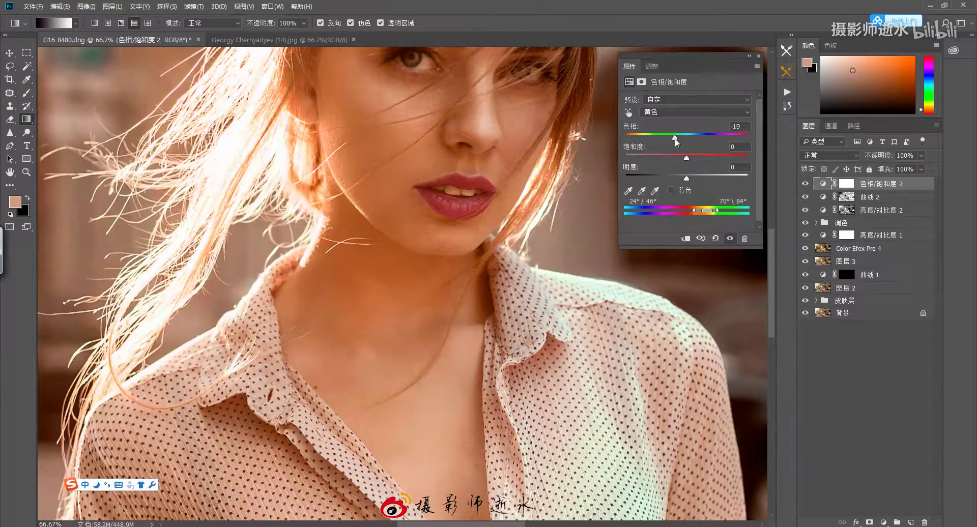
{"action": "key", "text": "ctrl+0"}
Invert the Hue/Saturation mask to black and paint the adjustment back onto the neck in white.
{"action": "left_click", "coordinate": [806, 184]}
{"action": "left_click", "coordinate": [806, 183]}
{"action": "left_click", "coordinate": [846, 184]}
{"action": "left_click", "coordinate": [846, 184]}
{"action": "key", "text": "d"}
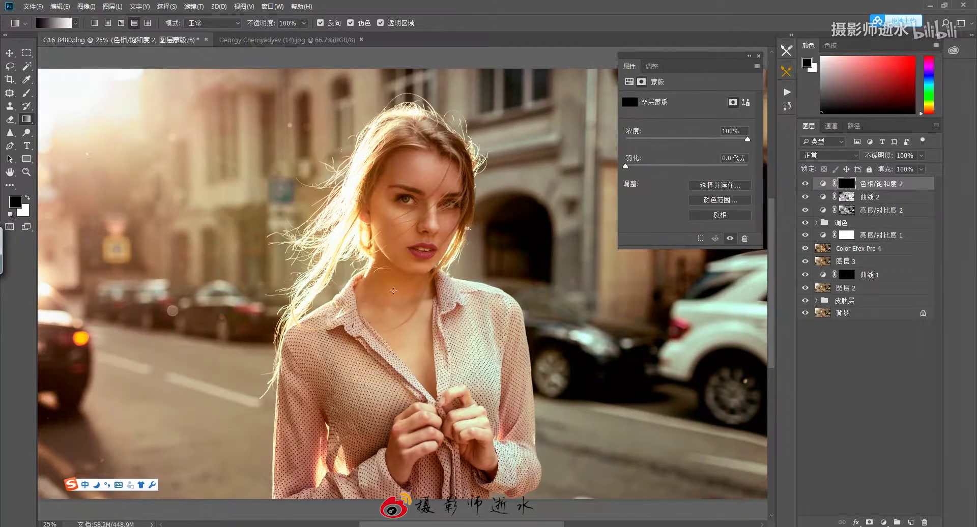
{"action": "key", "text": "ctrl+i"}
{"action": "key", "text": "b"}
{"action": "left_click", "coordinate": [399, 260]}
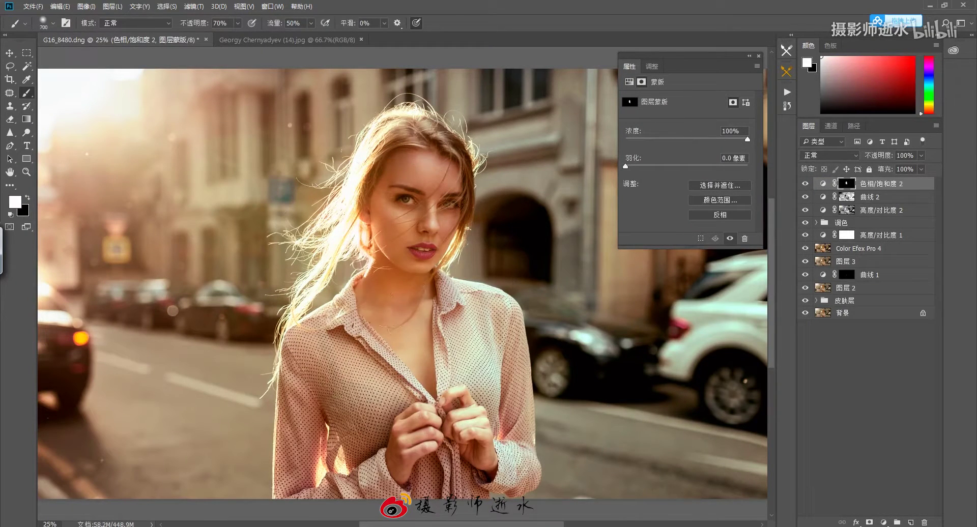
Compare the edit against the reference photo tab, then cancel the Color Picker.
{"action": "left_click", "coordinate": [258, 39]}
{"action": "left_click", "coordinate": [190, 40]}
{"action": "left_click", "coordinate": [258, 39]}
{"action": "left_click", "coordinate": [179, 39]}
{"action": "left_click", "coordinate": [255, 40]}
{"action": "left_click", "coordinate": [179, 40]}
{"action": "left_click", "coordinate": [224, 40]}
{"action": "left_click", "coordinate": [193, 40]}
{"action": "left_click", "coordinate": [261, 40]}
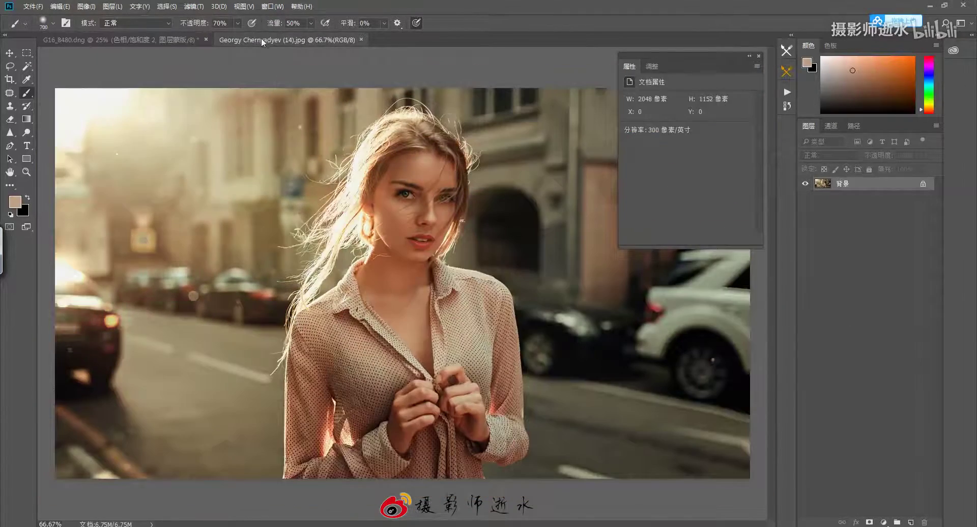
{"action": "left_click", "coordinate": [15, 202]}
{"action": "key", "text": "Escape"}
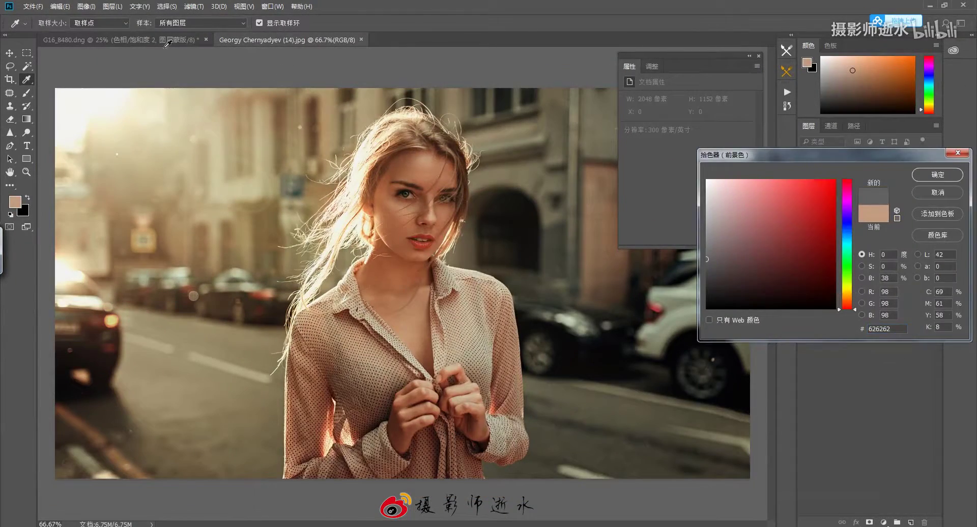
{"action": "left_click", "coordinate": [163, 41]}
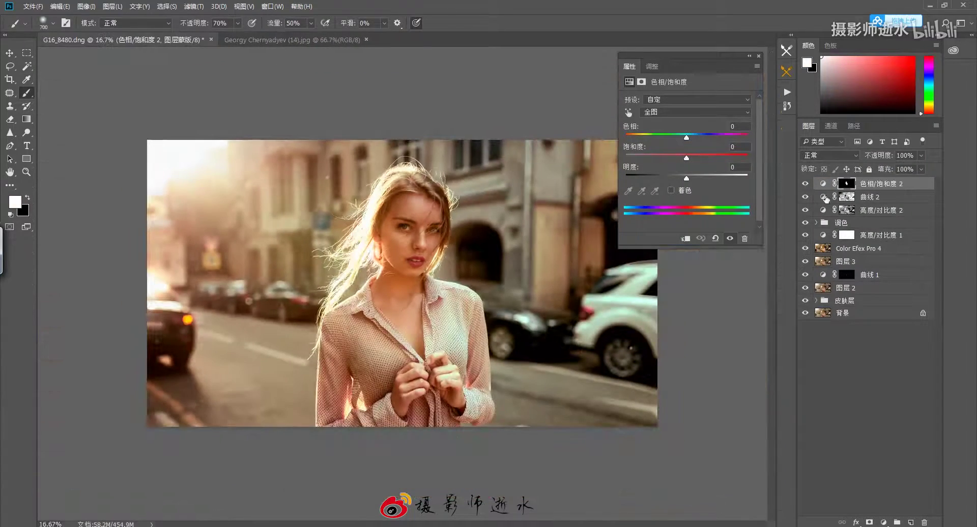
Add Curves 3 on top of the stack and lift its RGB curve slightly.
{"action": "left_click", "coordinate": [847, 210], "text": "ctrl"}
{"action": "left_click", "coordinate": [884, 523]}
{"action": "left_click", "coordinate": [224, 40]}
{"action": "left_click", "coordinate": [162, 41]}
{"action": "left_click_drag", "start_coordinate": [707, 172], "coordinate": [707, 162]}
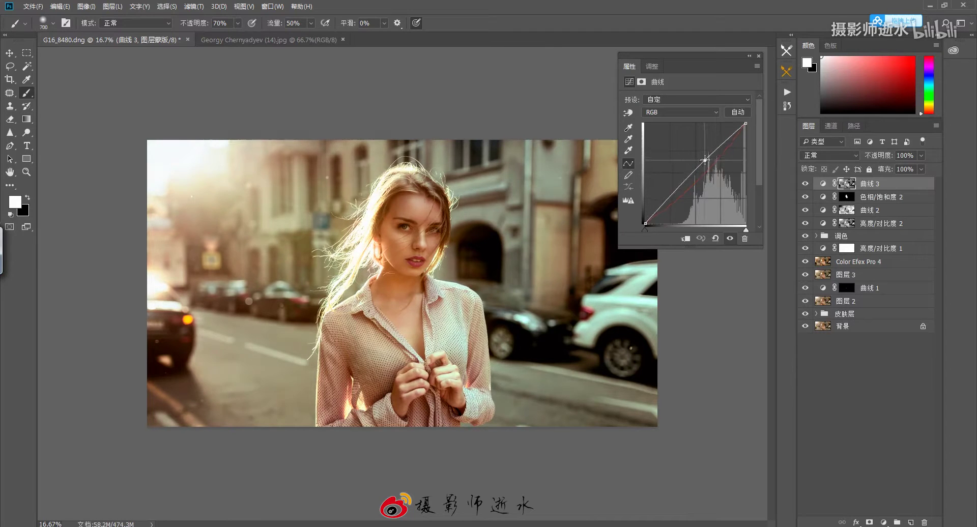
Compare the portrait against the reference photo tab.
{"action": "left_click", "coordinate": [249, 41]}
{"action": "left_click", "coordinate": [139, 38]}
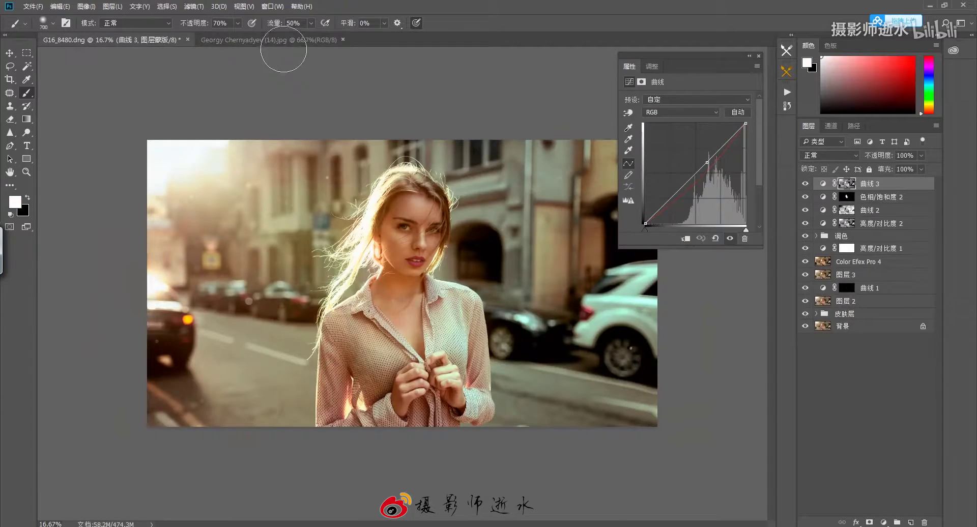
{"action": "left_click", "coordinate": [283, 42]}
{"action": "left_click", "coordinate": [109, 40]}
{"action": "left_click", "coordinate": [244, 42]}
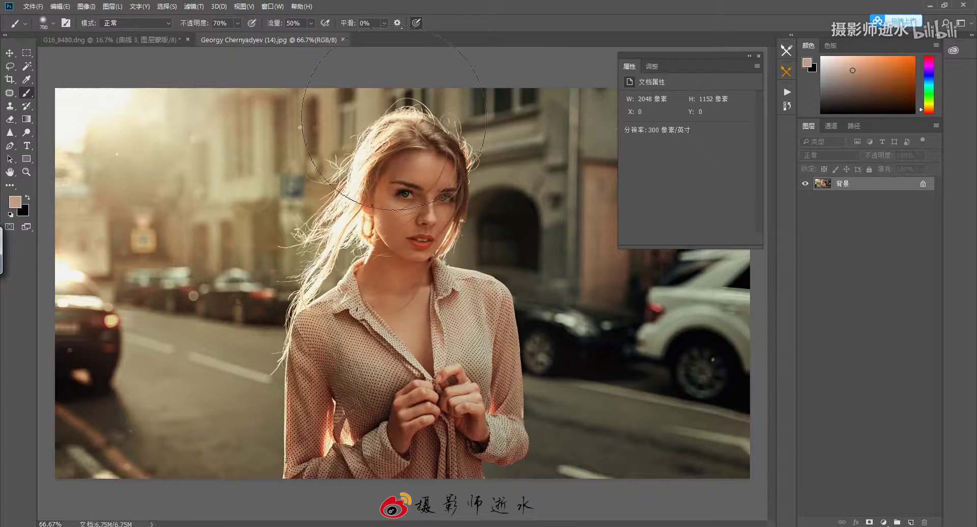
{"action": "left_click", "coordinate": [128, 39]}
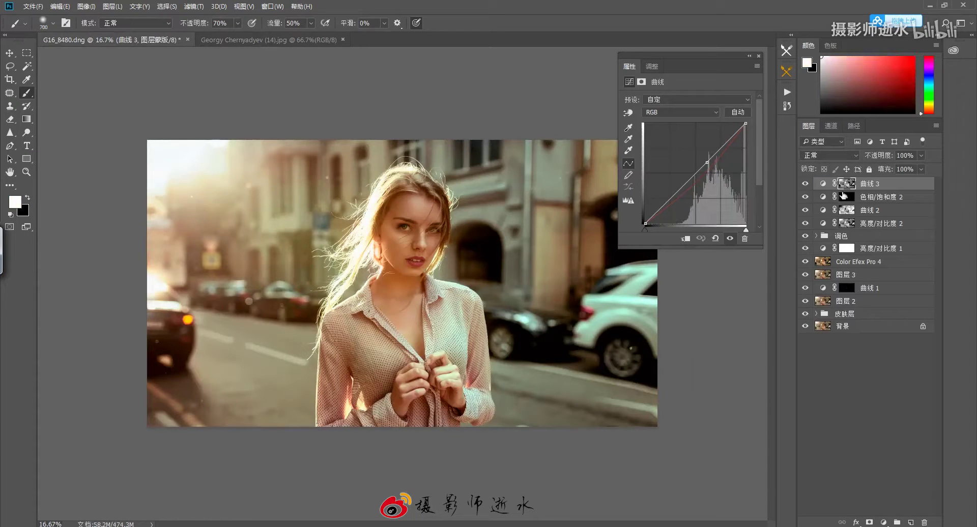
Stamp all visible layers into new Layer 4 (Ctrl+Alt+Shift+E) and compare with the reference.
{"action": "key", "text": "ctrl+shift+alt+e"}
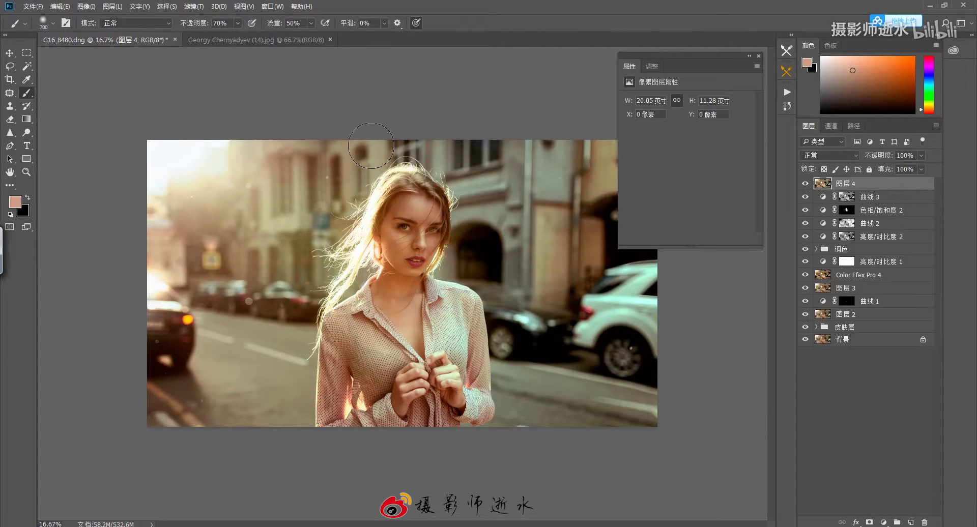
{"action": "left_click", "coordinate": [262, 41]}
{"action": "left_click", "coordinate": [140, 41]}
{"action": "left_click", "coordinate": [240, 41]}
{"action": "left_click", "coordinate": [169, 42]}
Apply Nik Sharpener Pro 3 Output Sharpener with detail strength at -10% as a new layer.
{"action": "left_click", "coordinate": [194, 8]}
{"action": "mouse_move", "coordinate": [231, 261]}
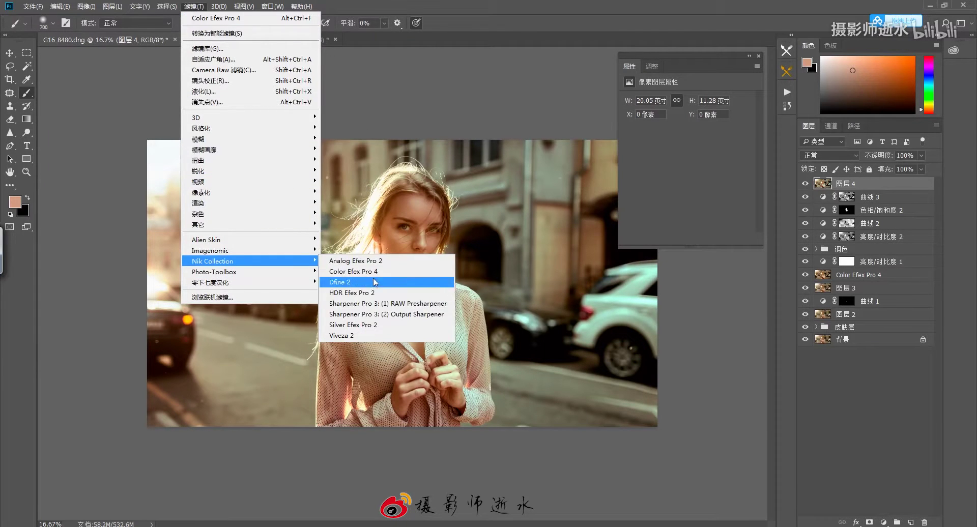
{"action": "left_click", "coordinate": [370, 314]}
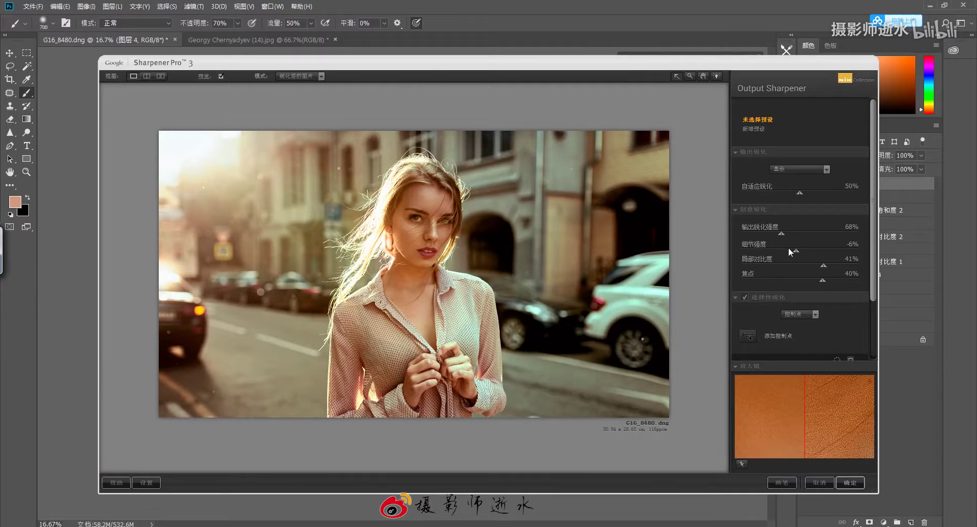
{"action": "left_click_drag", "start_coordinate": [797, 251], "coordinate": [795, 252]}
{"action": "left_click", "coordinate": [428, 255]}
{"action": "mouse_move", "coordinate": [509, 168]}
{"action": "left_mouse_down"}
{"action": "mouse_move", "coordinate": [531, 350]}
{"action": "mouse_move", "coordinate": [546, 287]}
{"action": "left_mouse_up"}
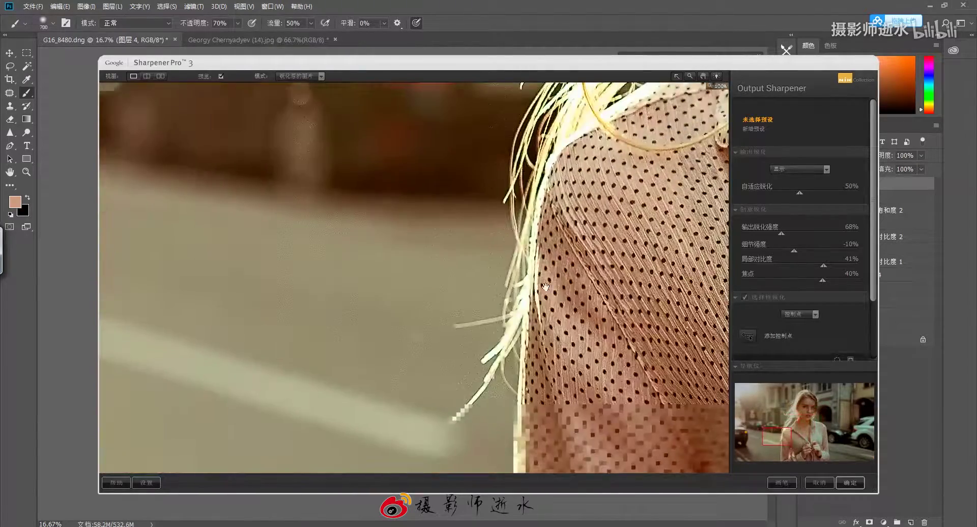
{"action": "left_click", "coordinate": [544, 286]}
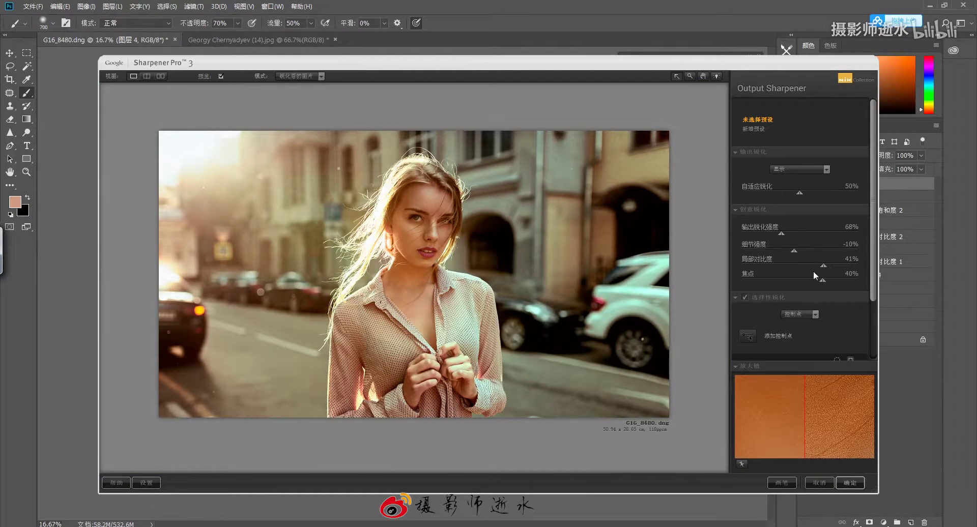
{"action": "left_click", "coordinate": [850, 482]}
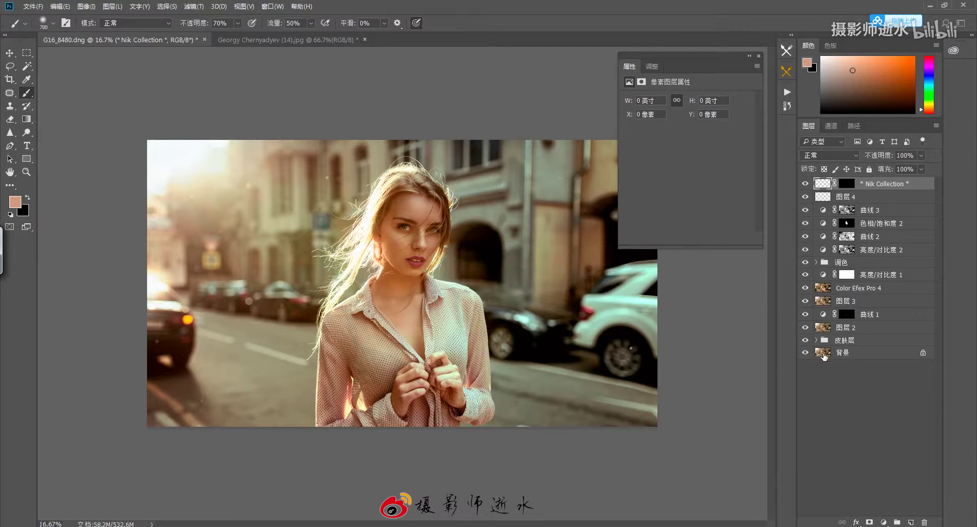
Compare the sharpened portrait with the reference in the tabs and a full-screen photo viewer.
{"action": "left_click", "coordinate": [301, 40]}
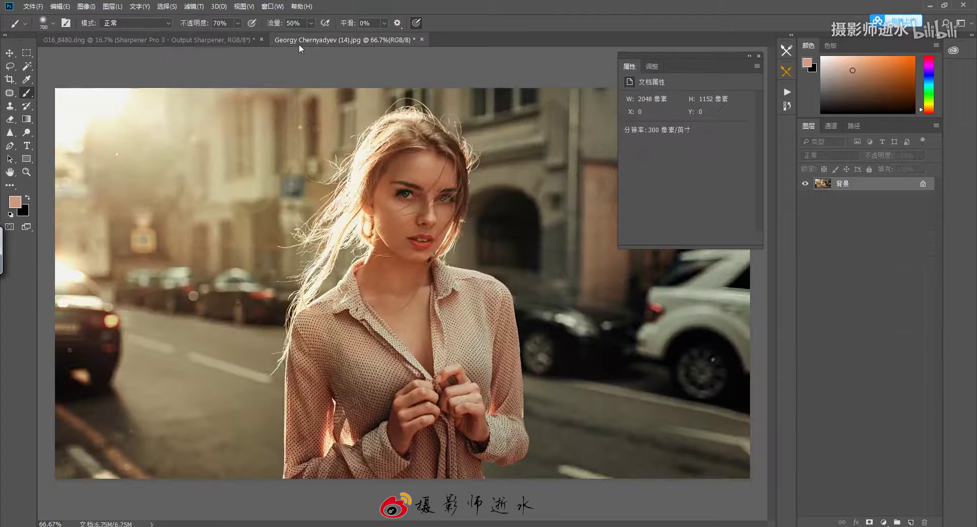
{"action": "left_click", "coordinate": [231, 42]}
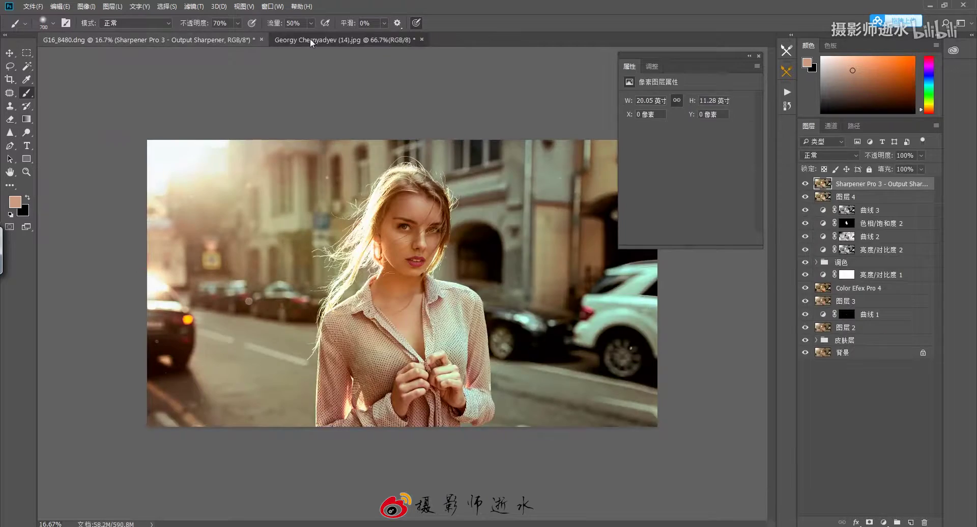
{"action": "left_click", "coordinate": [306, 41]}
{"action": "left_click", "coordinate": [220, 42]}
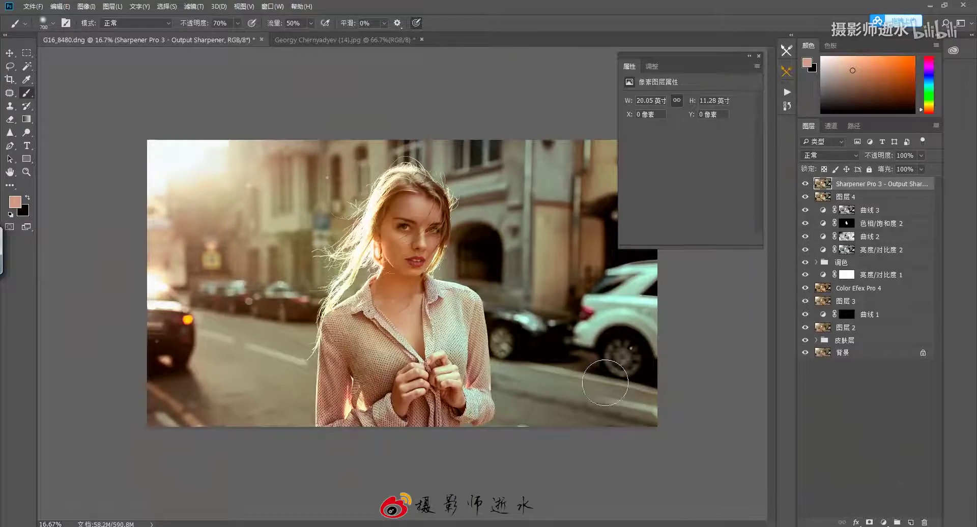
{"action": "key", "text": "alt+Tab"}
{"action": "key", "text": "alt+Tab"}
{"action": "key", "text": "alt+Tab"}
{"action": "key", "text": "alt+Tab"}
{"action": "key", "text": "alt+Tab"}
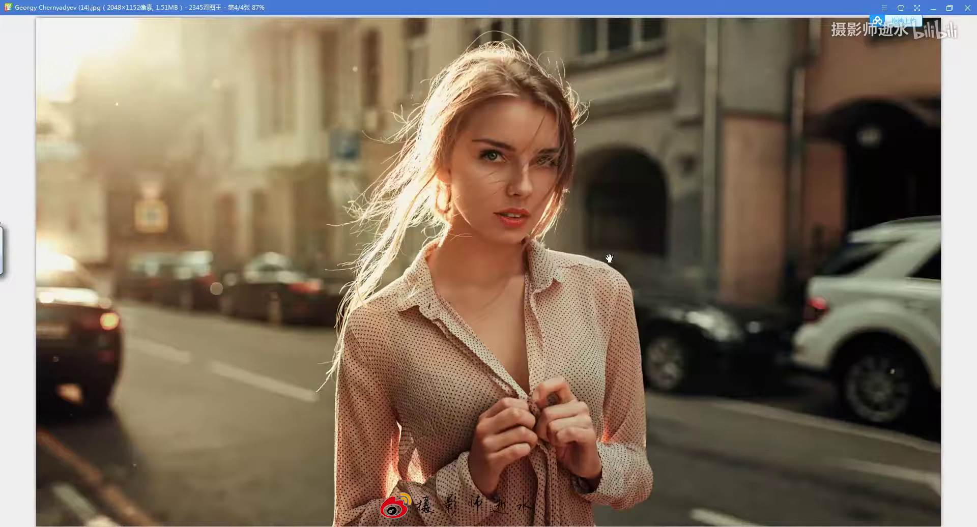
{"action": "key", "text": "alt+Tab"}
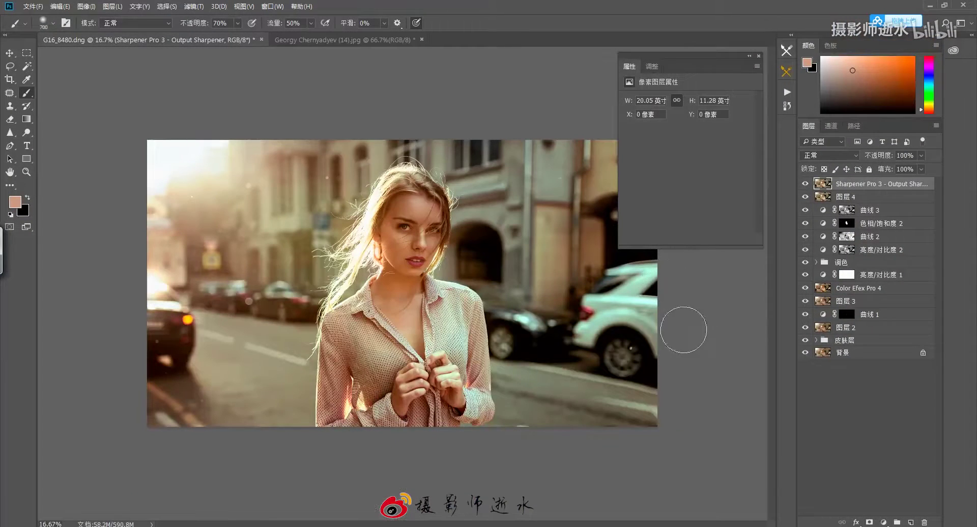
{"action": "key", "text": "alt+Tab"}
{"action": "key", "text": "alt+Tab"}
Add Curves 4 above the sharpened layer and compare the portrait with the reference.
{"action": "left_click", "coordinate": [884, 523]}
{"action": "left_click", "coordinate": [906, 356]}
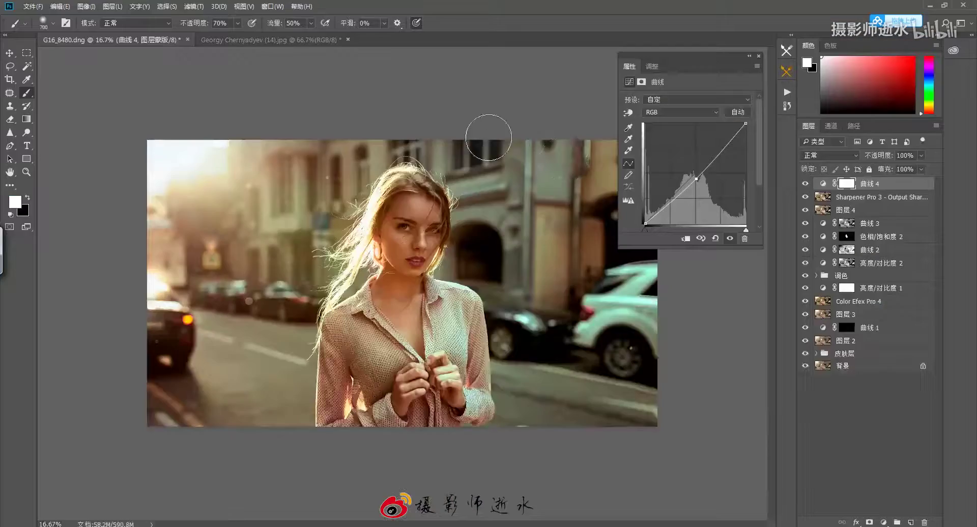
{"action": "left_click", "coordinate": [270, 40]}
{"action": "left_click", "coordinate": [152, 40]}
{"action": "left_click", "coordinate": [270, 40]}
{"action": "left_click", "coordinate": [173, 41]}
{"action": "left_click", "coordinate": [269, 40]}
{"action": "left_click", "coordinate": [178, 39]}
{"action": "left_click", "coordinate": [257, 41]}
Paint the lower and upper lips red and soften the paint with Gaussian Blur.
{"action": "left_click", "coordinate": [112, 40]}
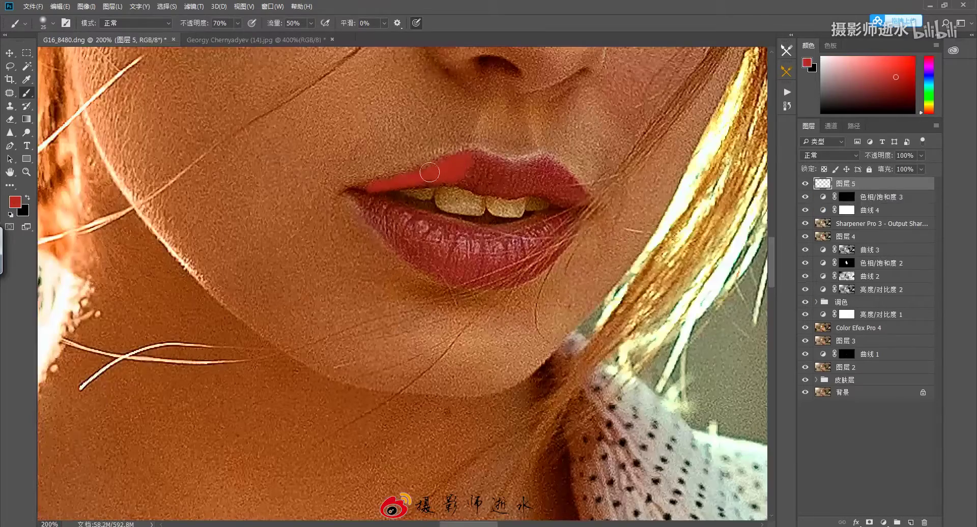
{"action": "left_click_drag", "start_coordinate": [496, 250], "coordinate": [555, 229]}
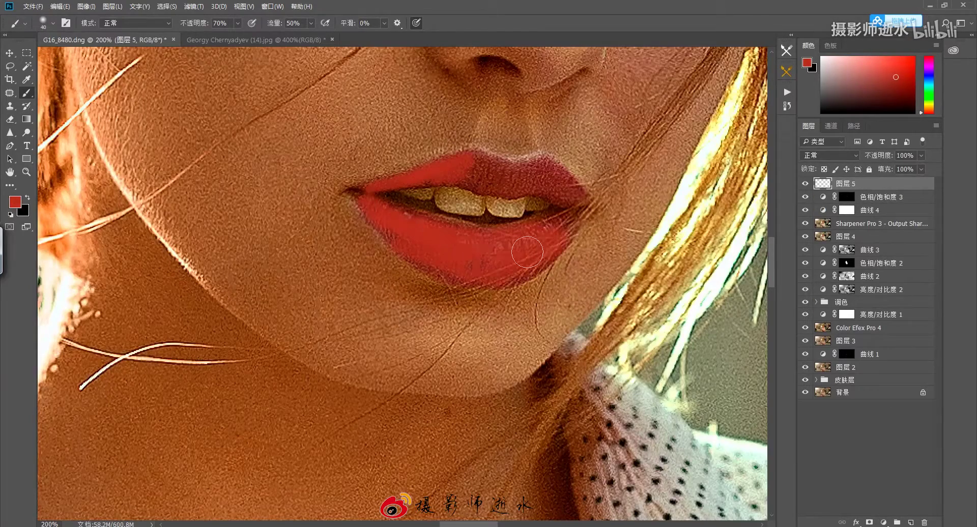
{"action": "mouse_move", "coordinate": [458, 170]}
{"action": "left_mouse_down"}
{"action": "mouse_move", "coordinate": [491, 180]}
{"action": "mouse_move", "coordinate": [476, 278]}
{"action": "left_mouse_up"}
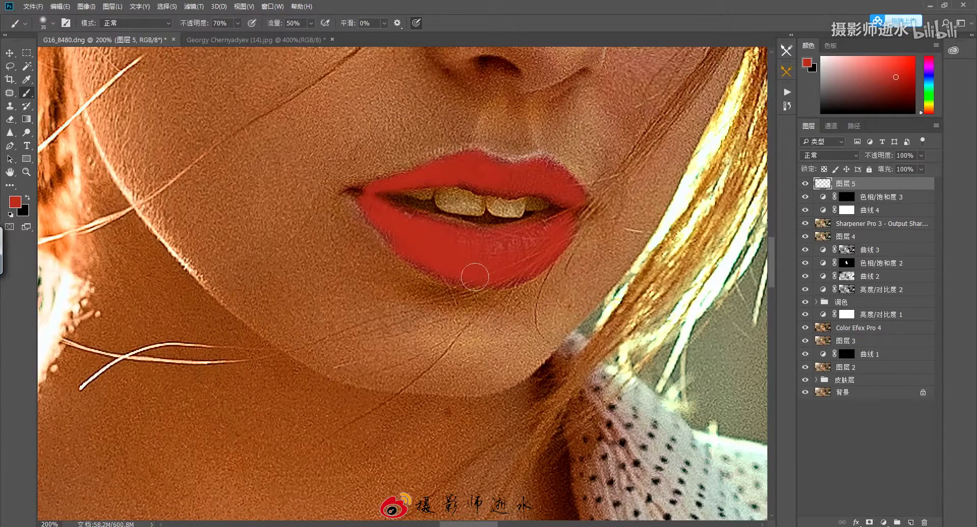
{"action": "left_click", "coordinate": [194, 6]}
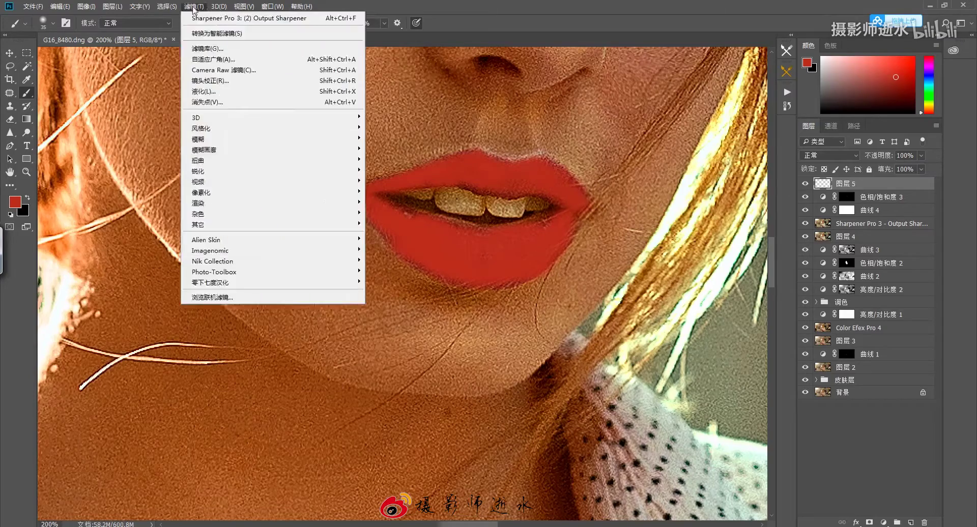
{"action": "left_click", "coordinate": [397, 176]}
{"action": "left_click", "coordinate": [770, 124]}
Set the lip layer to Color blend mode, then zoom out and compare with the reference.
{"action": "left_click", "coordinate": [830, 155]}
{"action": "left_click", "coordinate": [824, 394]}
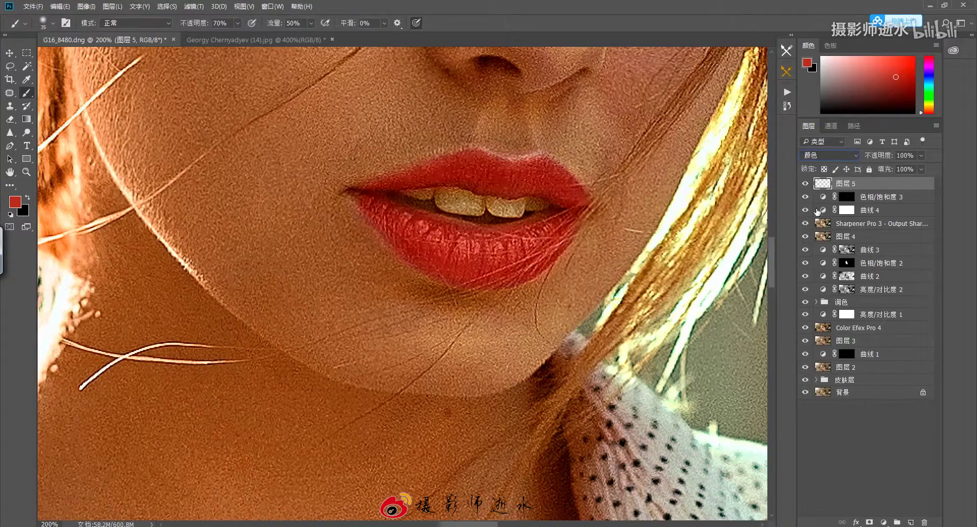
{"action": "key", "text": "ctrl+minus"}
{"action": "key", "text": "ctrl+minus"}
{"action": "key", "text": "ctrl+minus"}
{"action": "key", "text": "ctrl+minus"}
{"action": "key", "text": "ctrl+minus"}
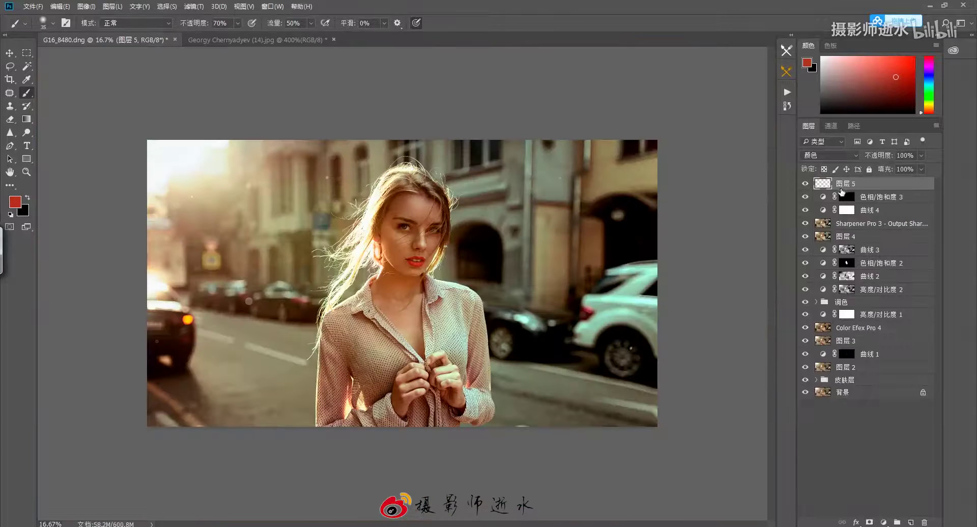
{"action": "key", "text": "ctrl+m"}
{"action": "key", "text": "Escape"}
{"action": "key", "text": "ctrl+minus"}
{"action": "key", "text": "ctrl+minus"}
{"action": "left_click", "coordinate": [285, 40]}
{"action": "key", "text": "ctrl+0"}
{"action": "key", "text": "ctrl+Tab"}
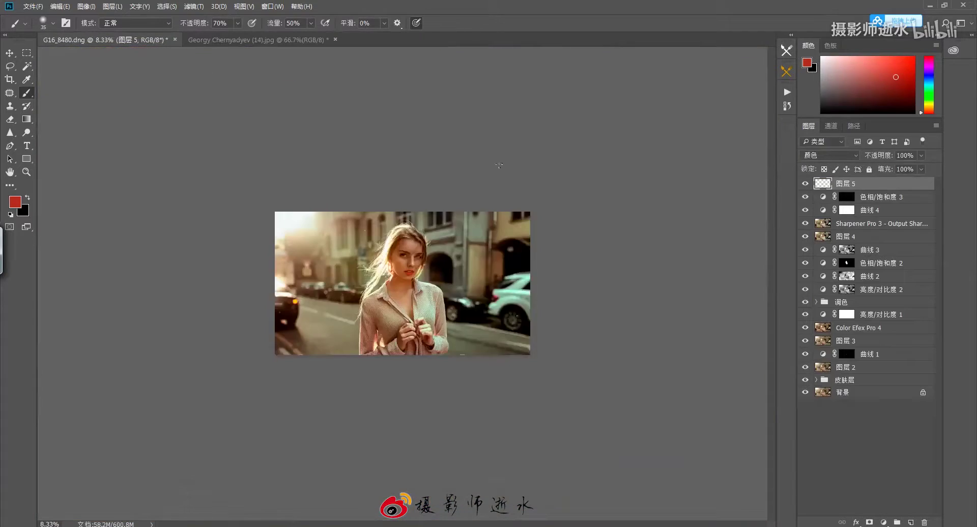
{"action": "key", "text": "ctrl+plus"}
{"action": "left_click", "coordinate": [805, 197]}
Turn Hue/Saturation 3 back on, select its mask, and toggle Layer 8 to compare.
{"action": "left_click", "coordinate": [806, 197]}
{"action": "left_click", "coordinate": [876, 197]}
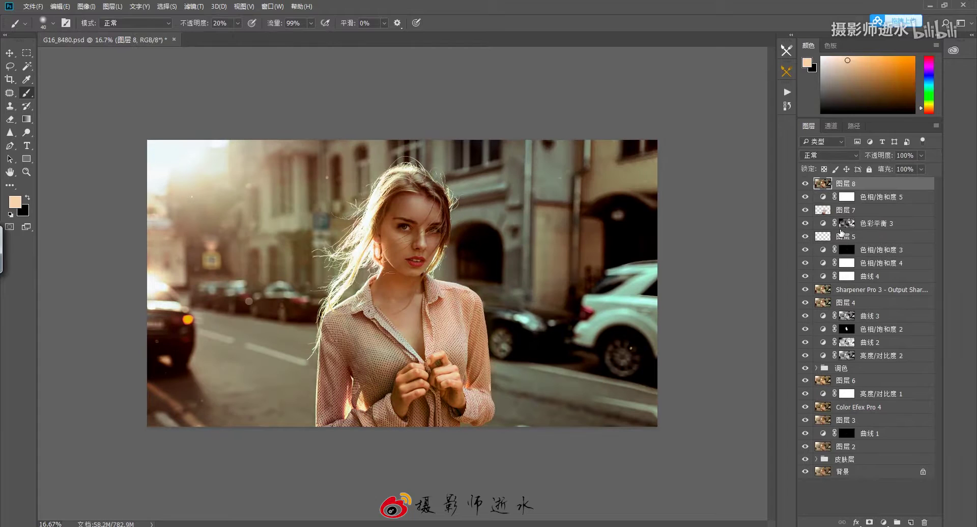
{"action": "left_click", "coordinate": [805, 184]}
{"action": "left_click", "coordinate": [805, 184]}
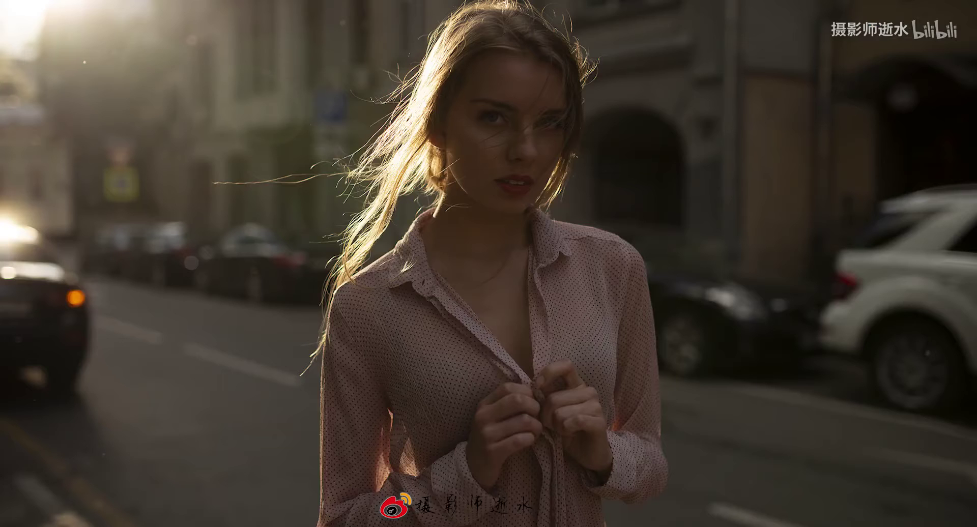